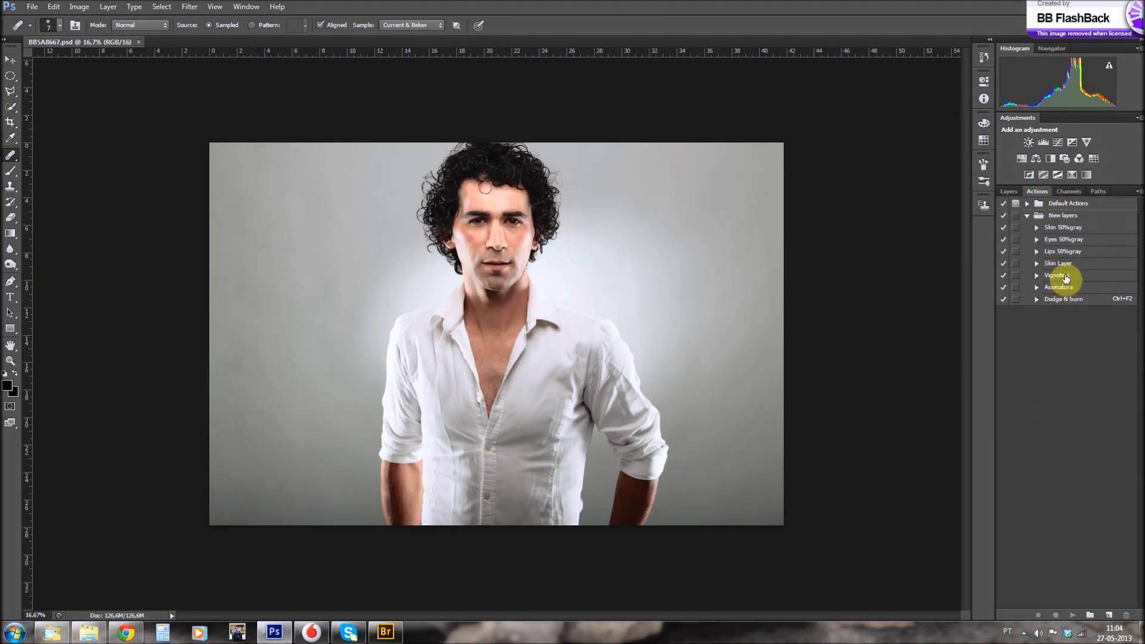
- Run the Skin Layer action to add a Skin Retouch layer above Background
scroll(504, 329, up, 3)
scroll(486, 77, up, 4)
key(bracketright)
key(bracketright)
key(bracketright)
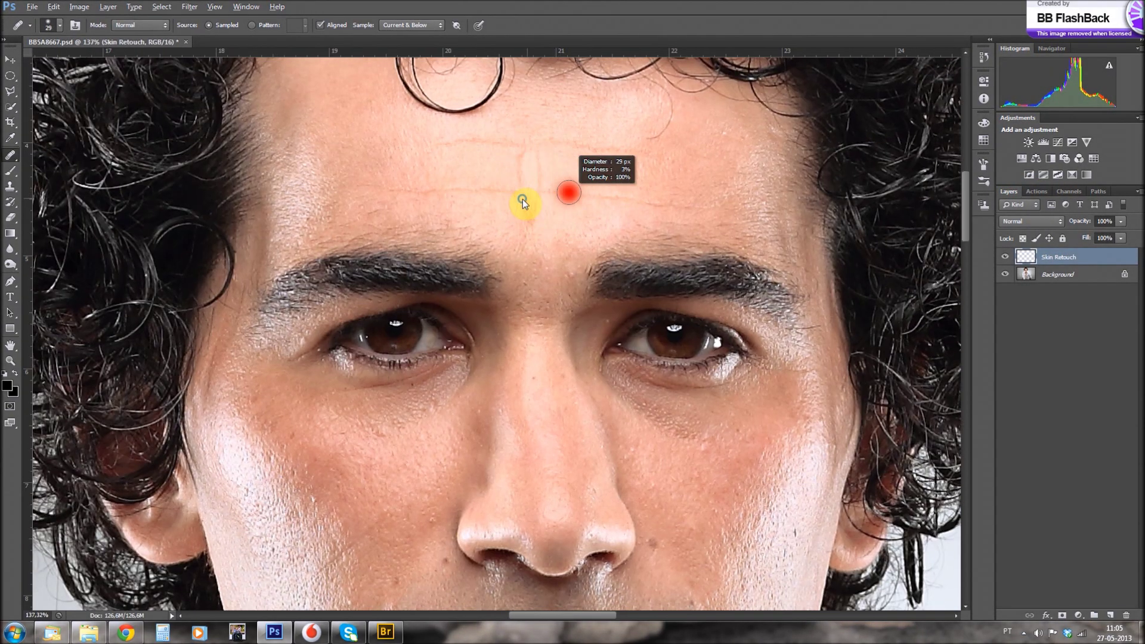
- With a smaller healing brush, heal blemishes on the cheek, two chin spots and above the upper lip
scroll(525, 178, down, 2)
scroll(559, 227, down, 2)
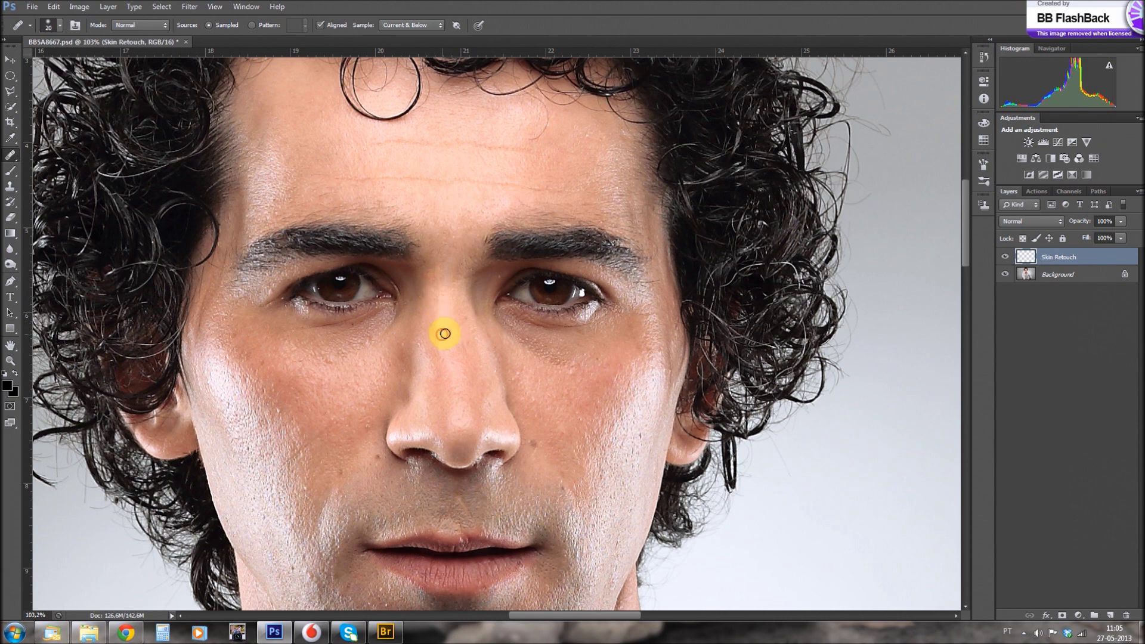
scroll(475, 312, up, 4)
key(bracketleft)
key(bracketleft)
key(bracketleft)
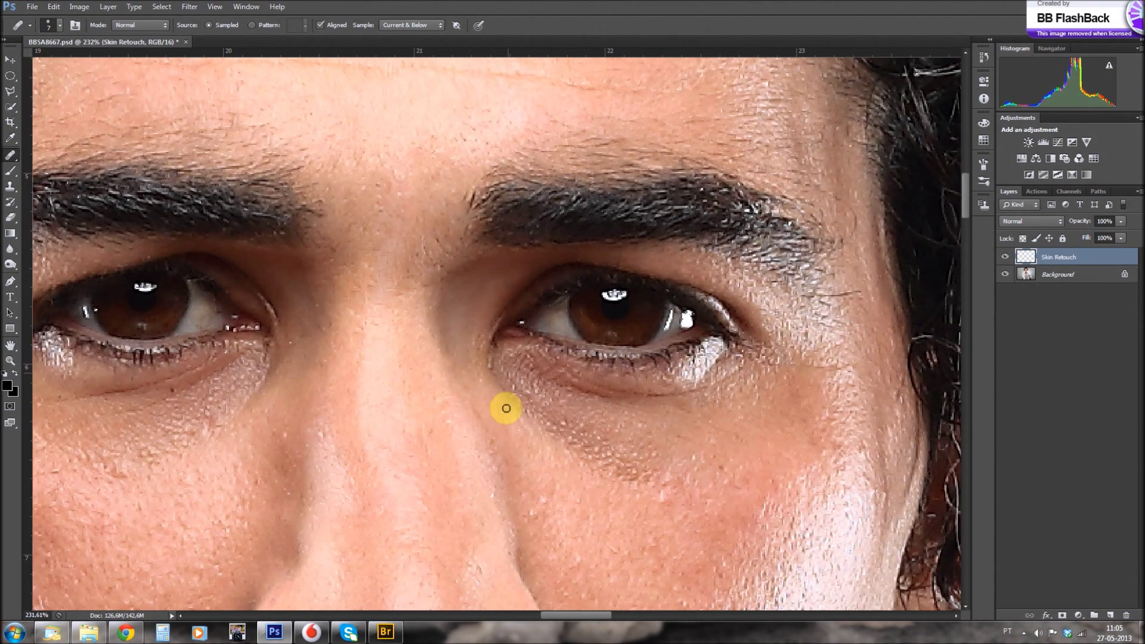
scroll(399, 326, down, 3)
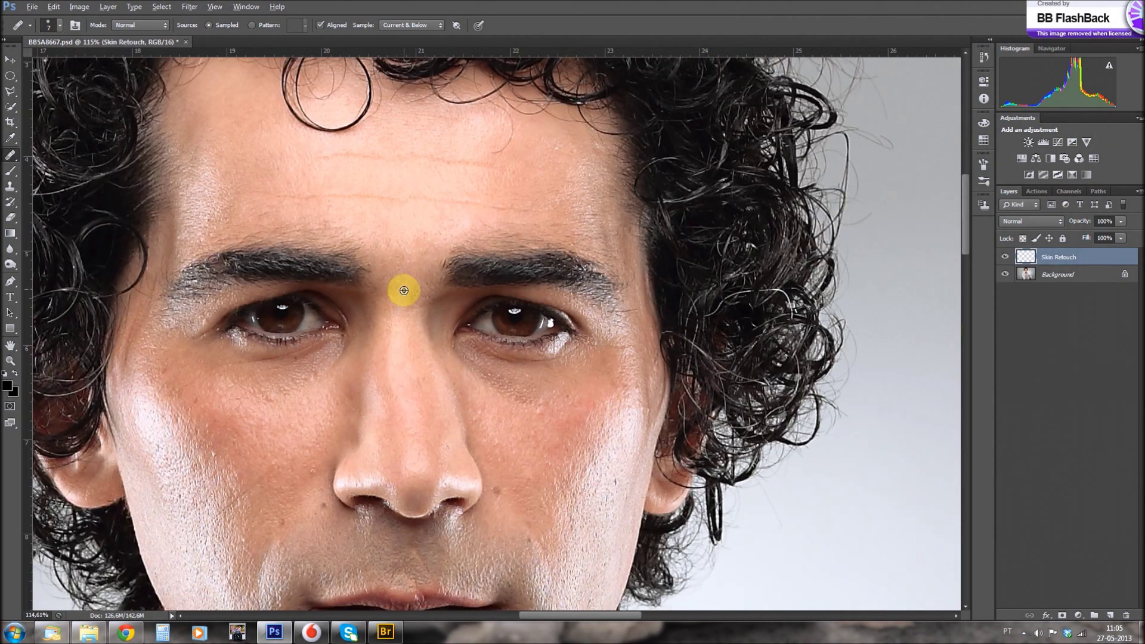
scroll(276, 384, up, 2)
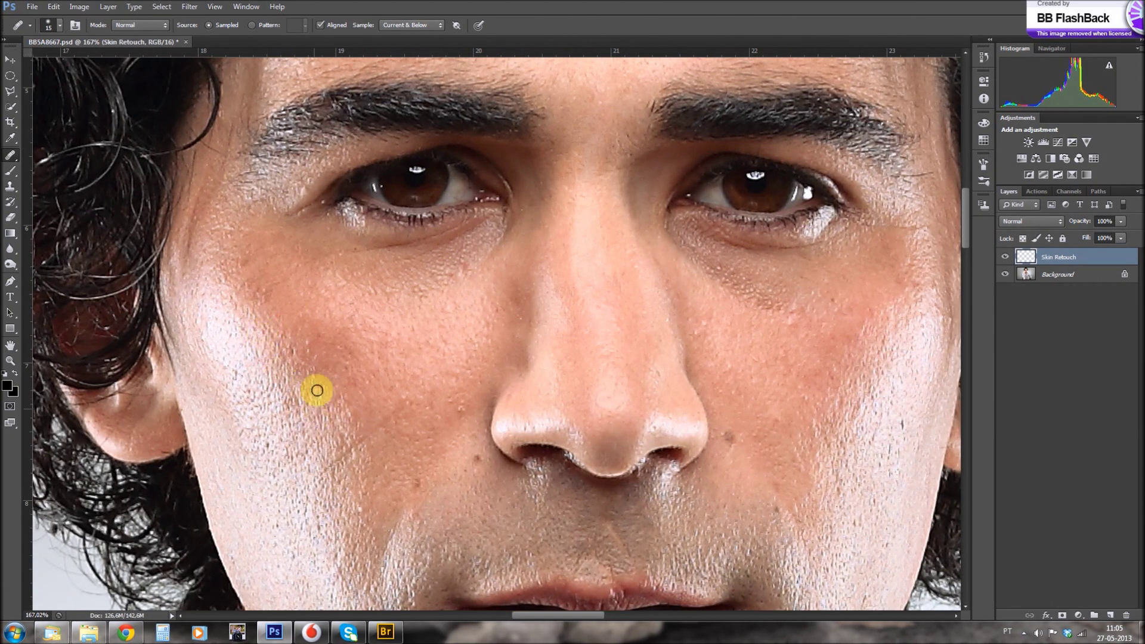
scroll(280, 469, down, 3)
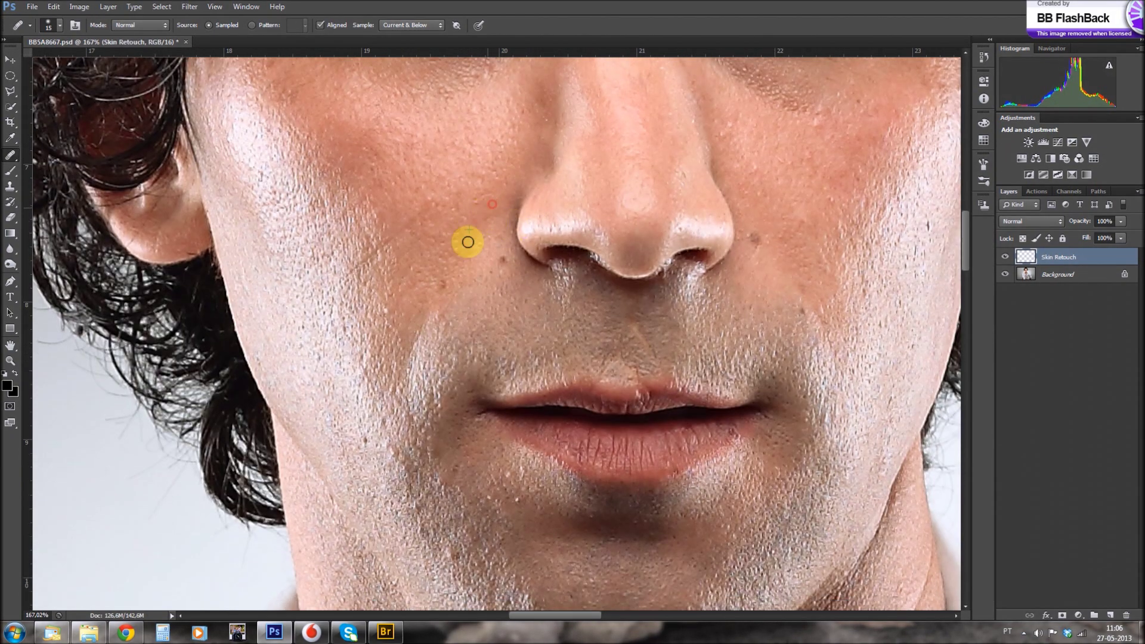
click(428, 284)
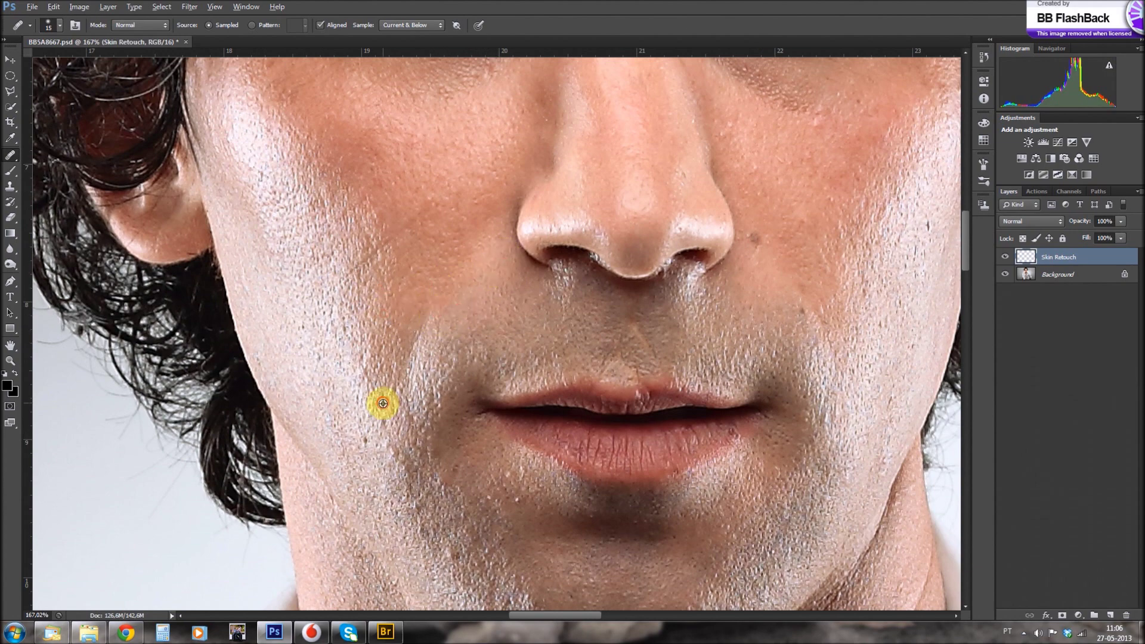
click(412, 505)
click(465, 479)
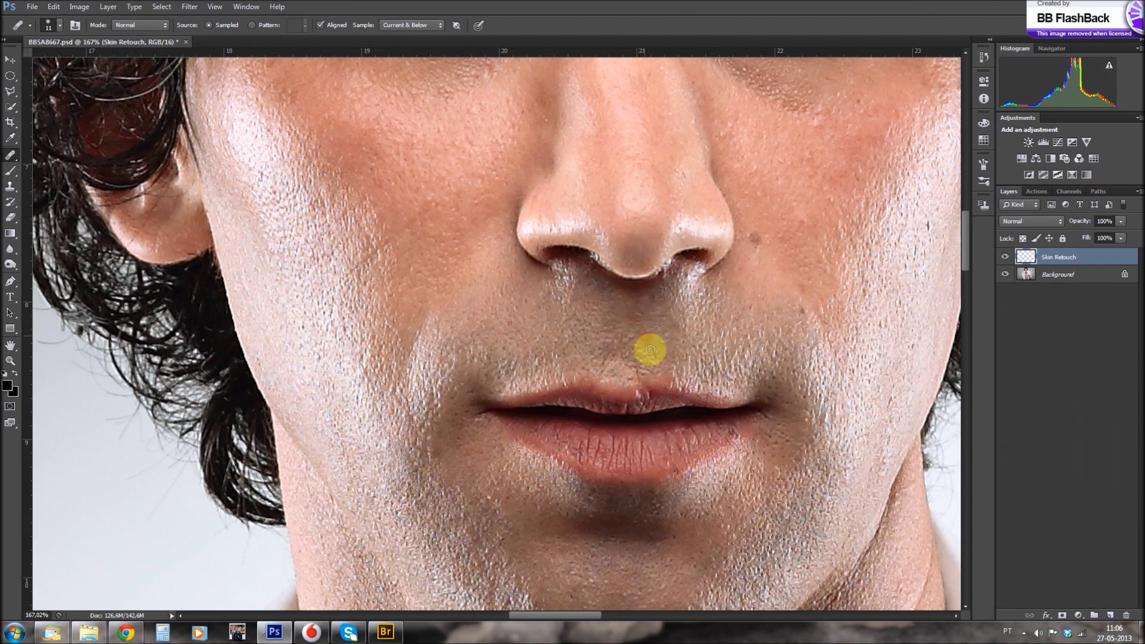
click(626, 338)
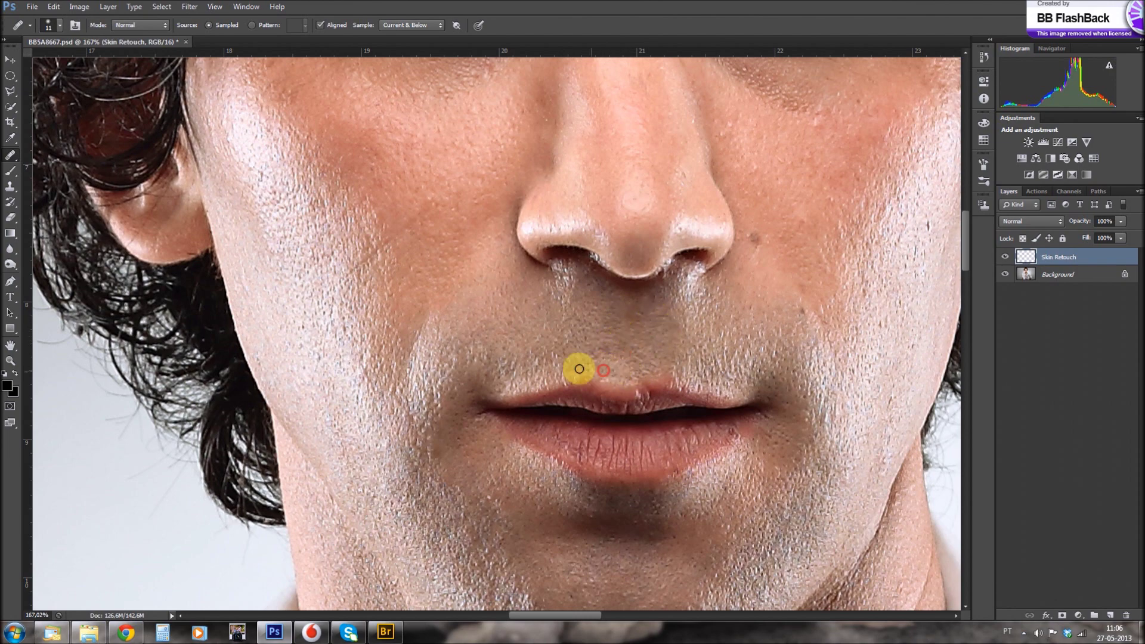
- Resize the healing brush and move the view down the face toward the neck
scroll(602, 370, down, 5)
scroll(626, 332, up, 5)
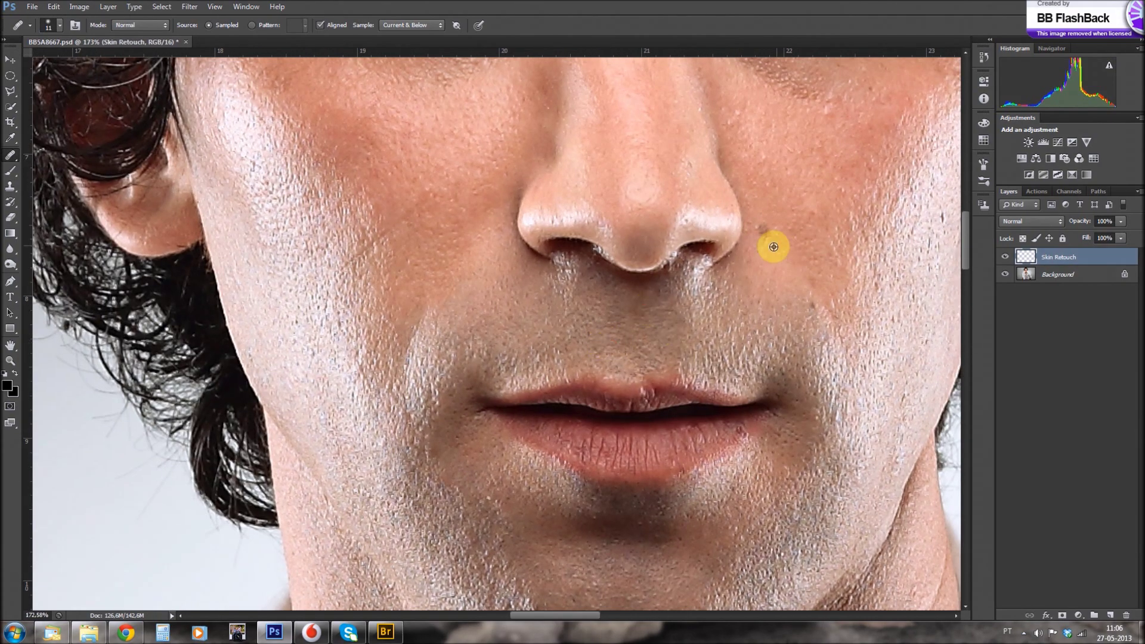
scroll(657, 251, up, 3)
scroll(657, 251, right, 3)
key(bracketright)
key(bracketright)
key(bracketright)
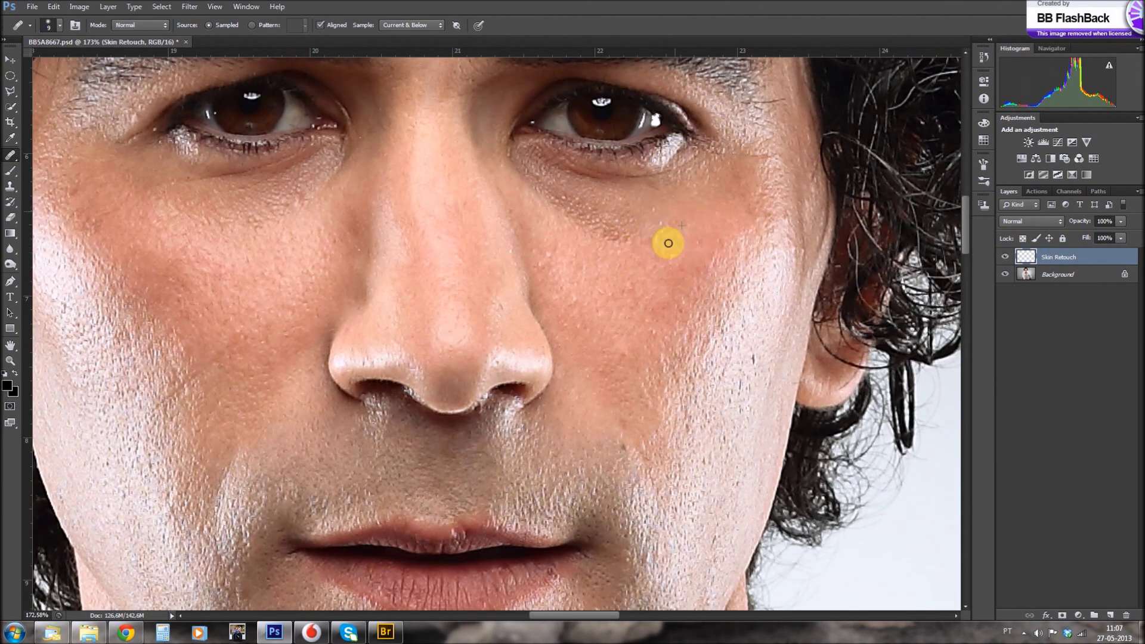
alt+right_click(600, 325)
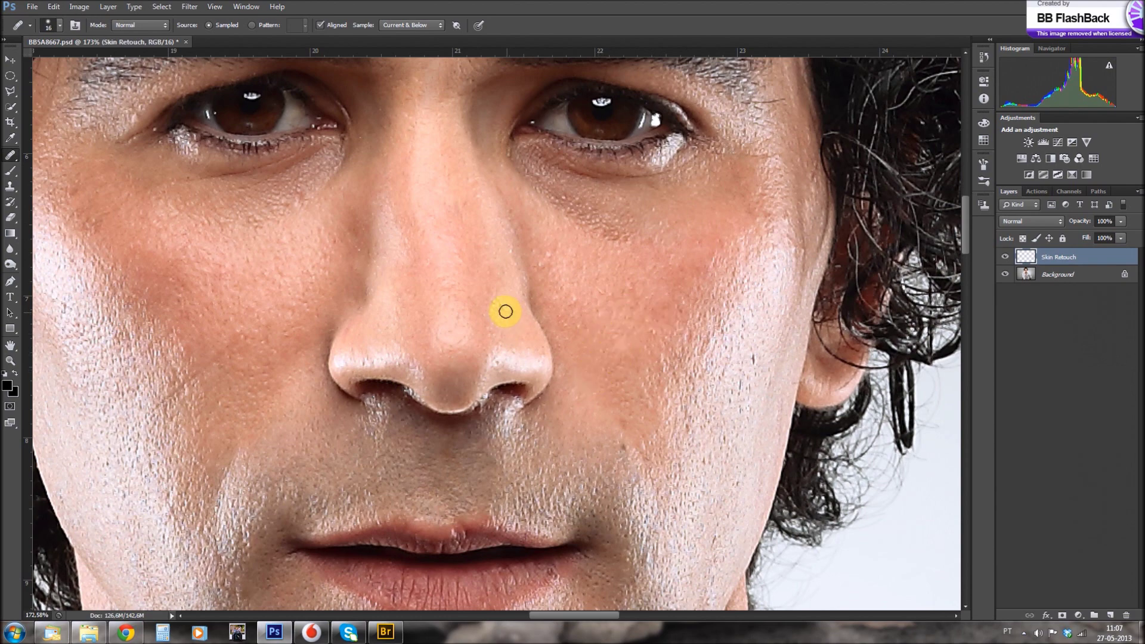
key(bracketleft)
key(bracketleft)
key(bracketleft)
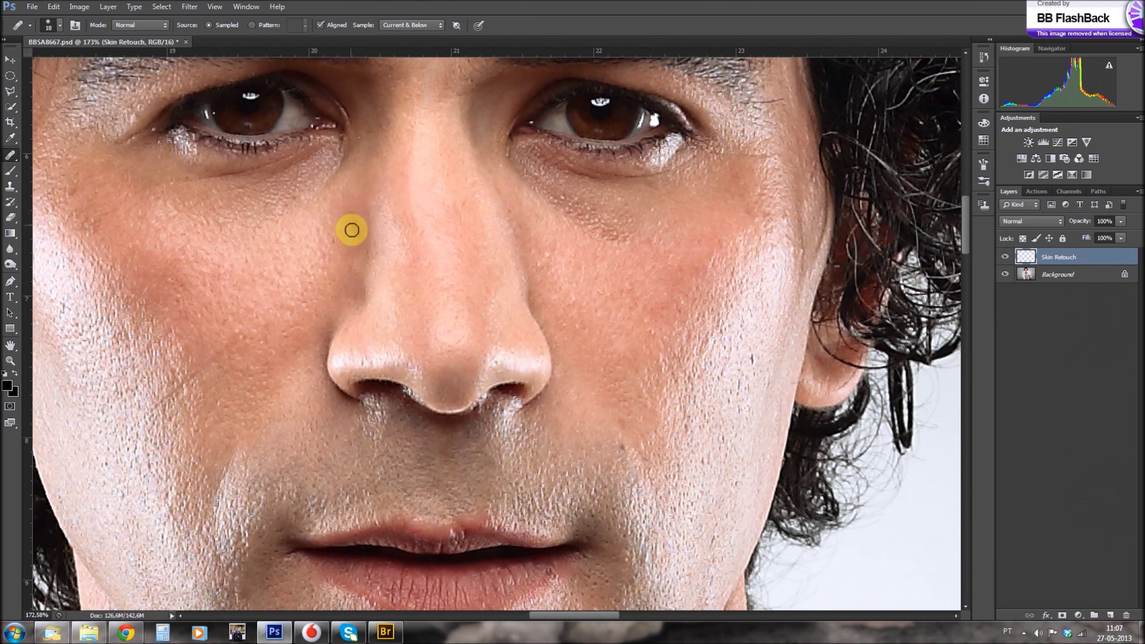
scroll(498, 307, down, 5)
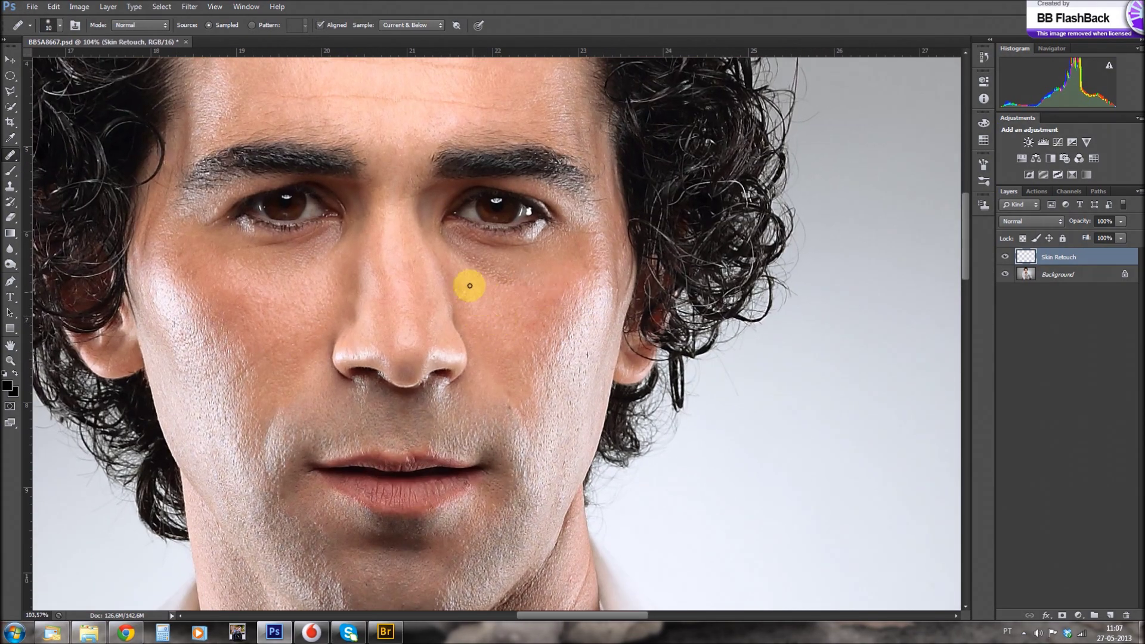
scroll(571, 337, down, 1)
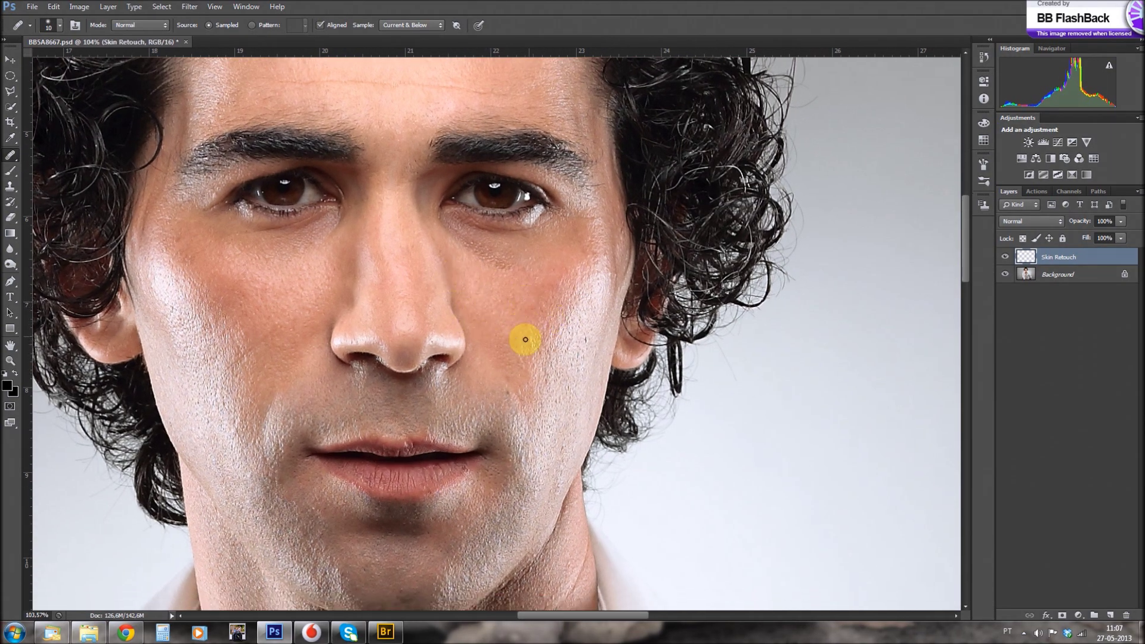
scroll(547, 446, down, 5)
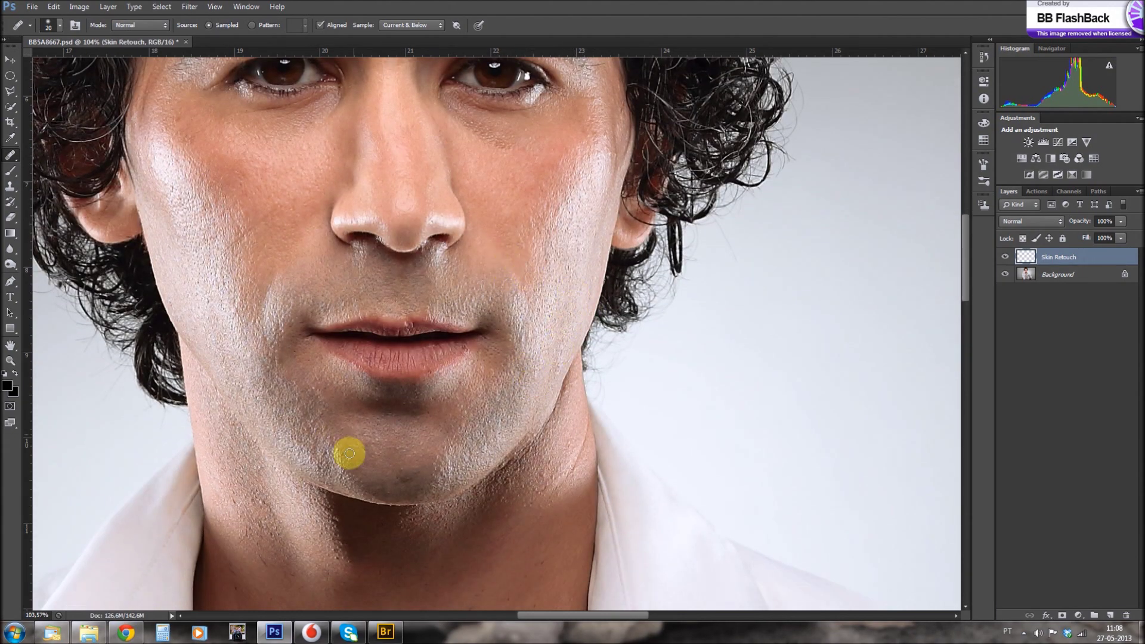
scroll(250, 344, down, 8)
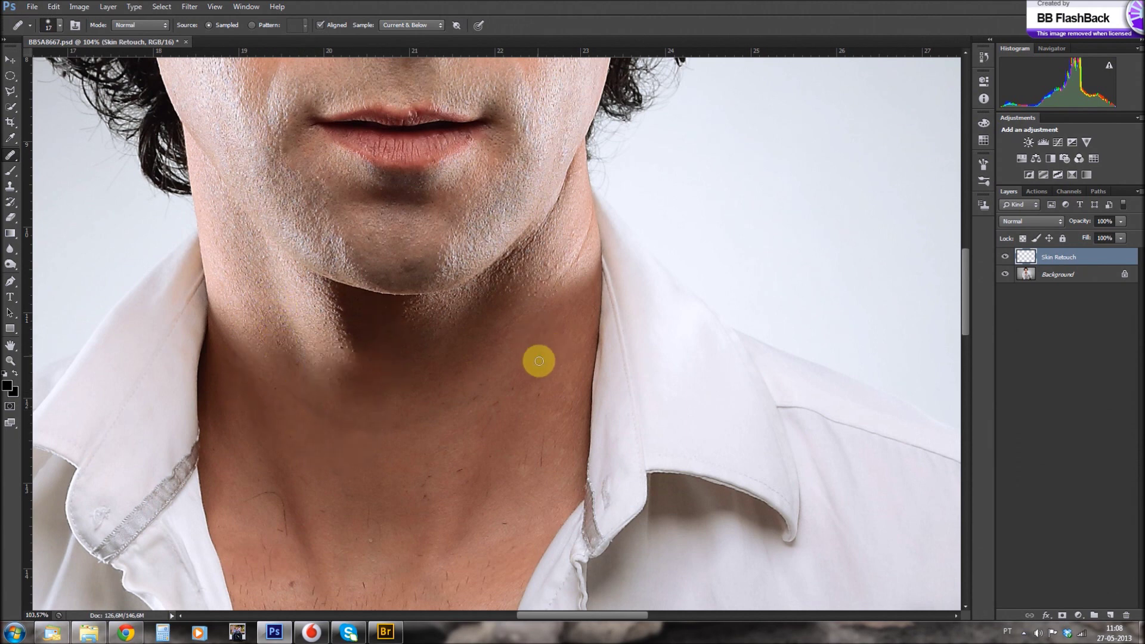
- Sample clean neck skin and heal the dark line and small dark mark on the neck
alt+click(562, 383)
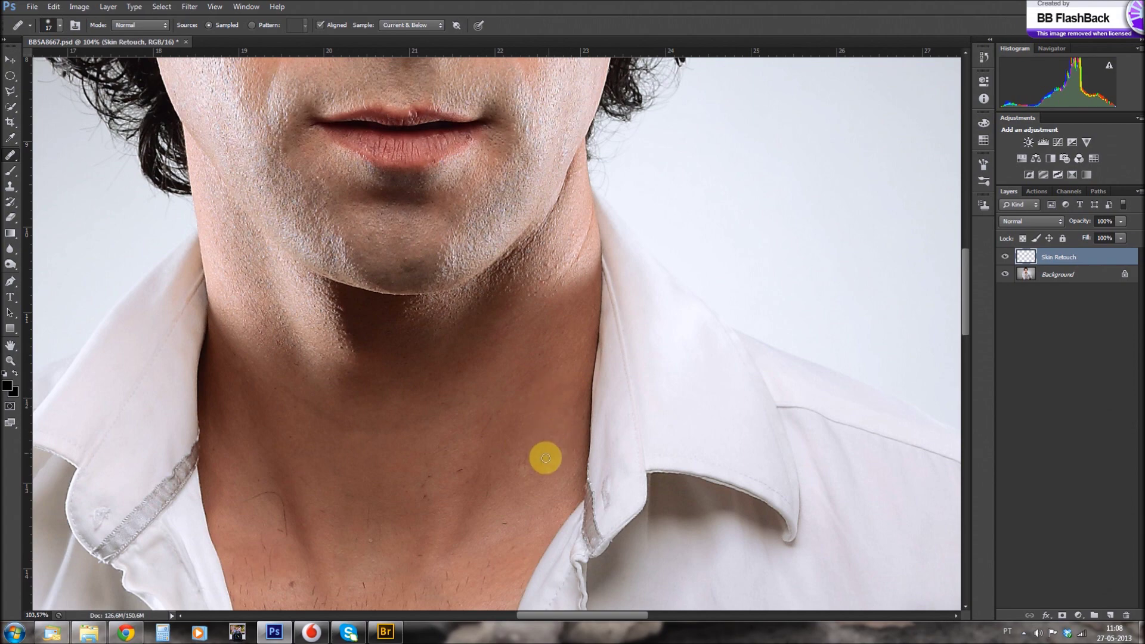
scroll(489, 487, down, 3)
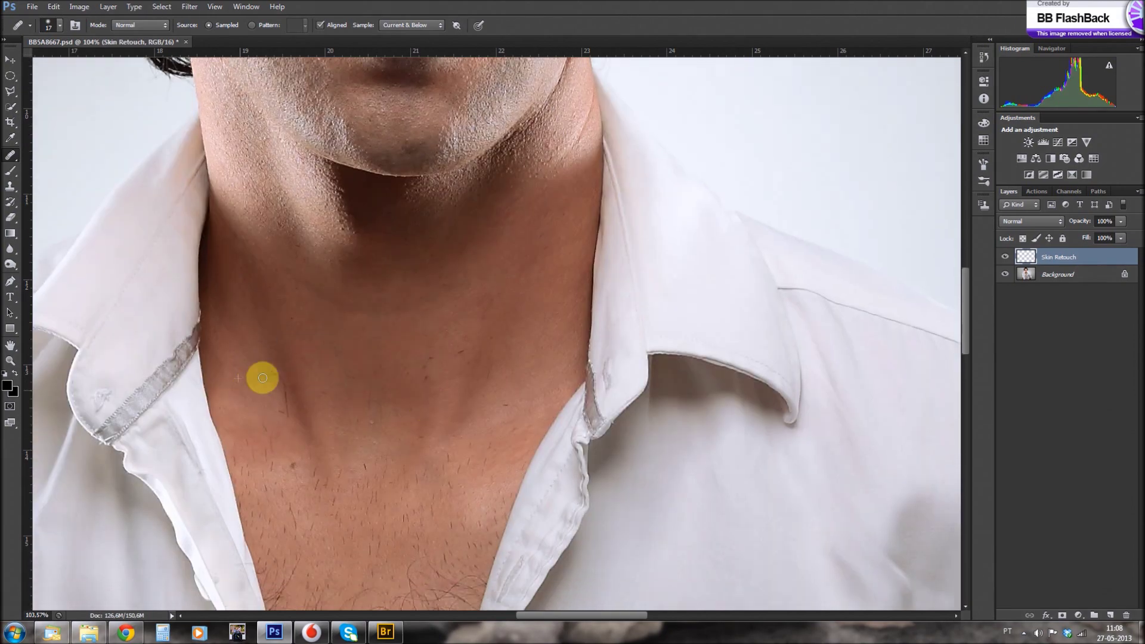
drag(288, 385, 287, 415)
scroll(465, 360, down, 1)
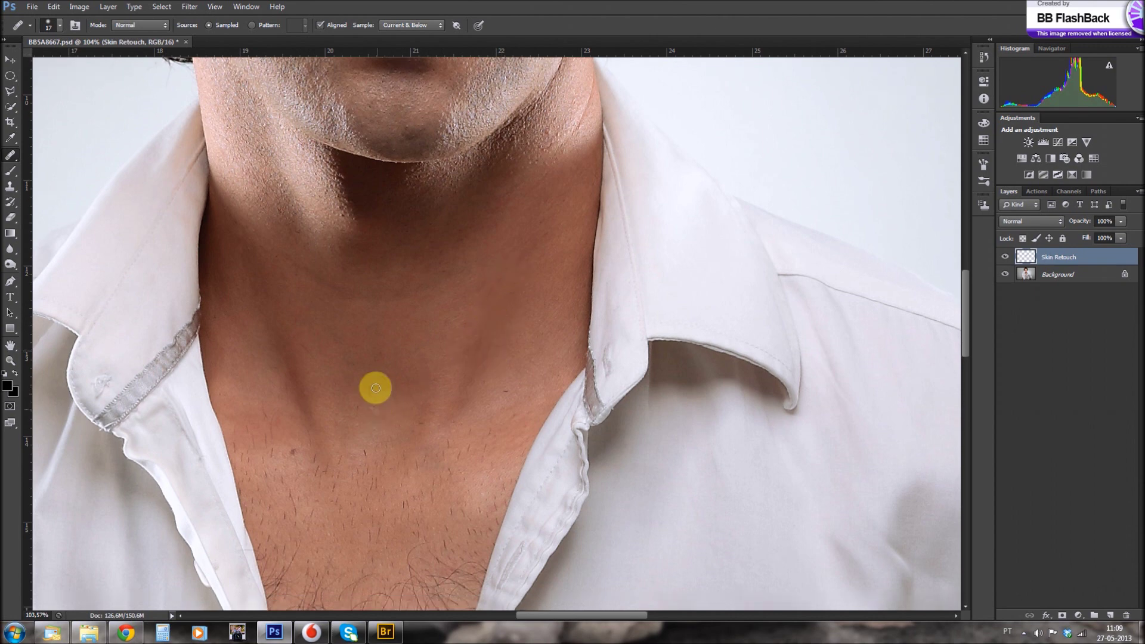
click(507, 390)
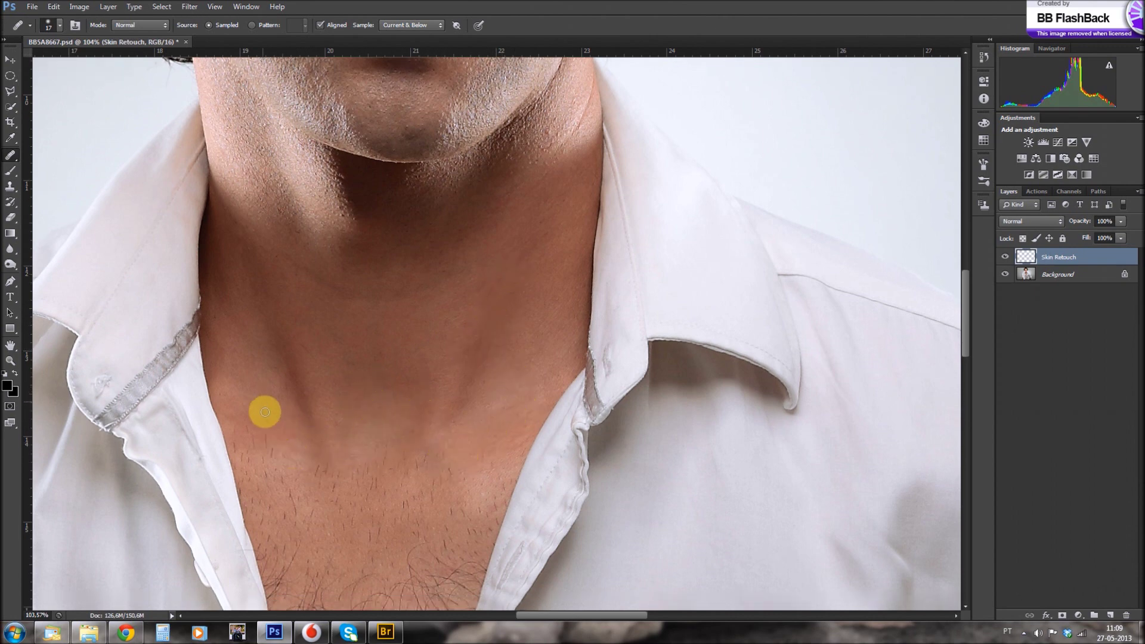
- Fit the portrait on screen and smooth the shirt-front wrinkles with a larger brush
key(ctrl+0)
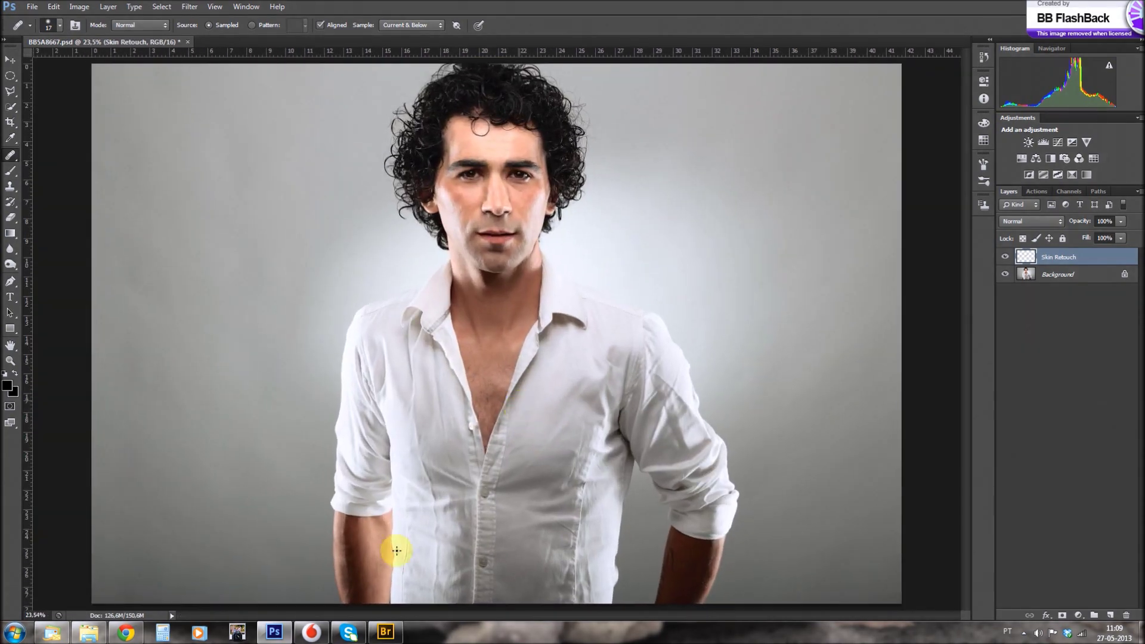
scroll(418, 357, up, 5)
scroll(379, 193, right, 5)
scroll(550, 256, right, 5)
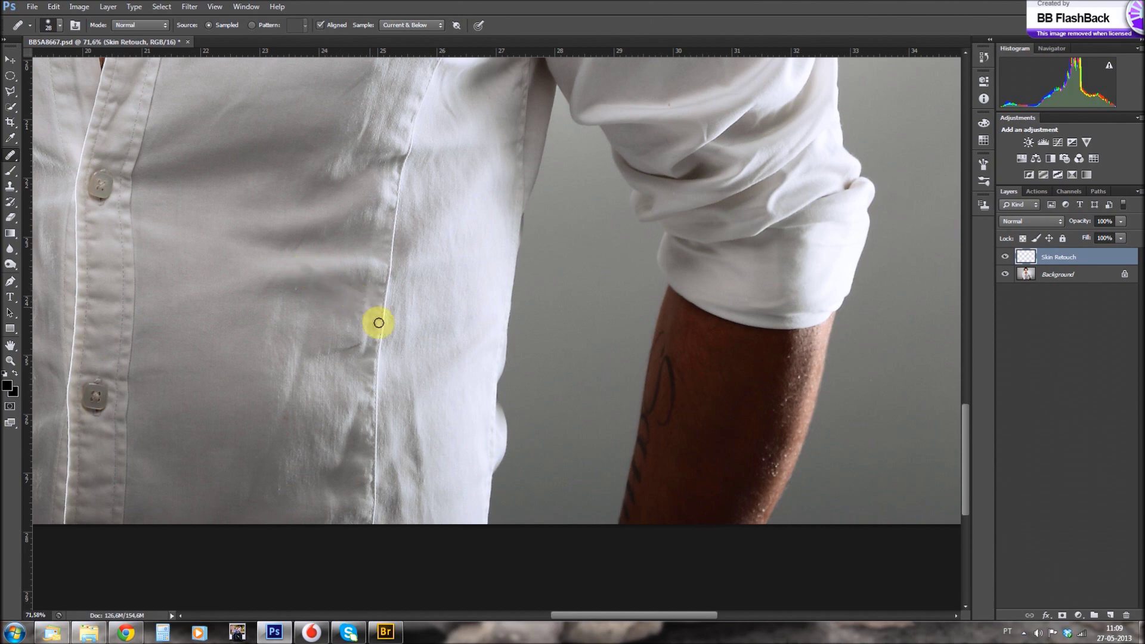
scroll(363, 269, down, 1)
key(bracketleft)
scroll(362, 304, down, 2)
scroll(363, 309, down, 2)
scroll(332, 481, up, 2)
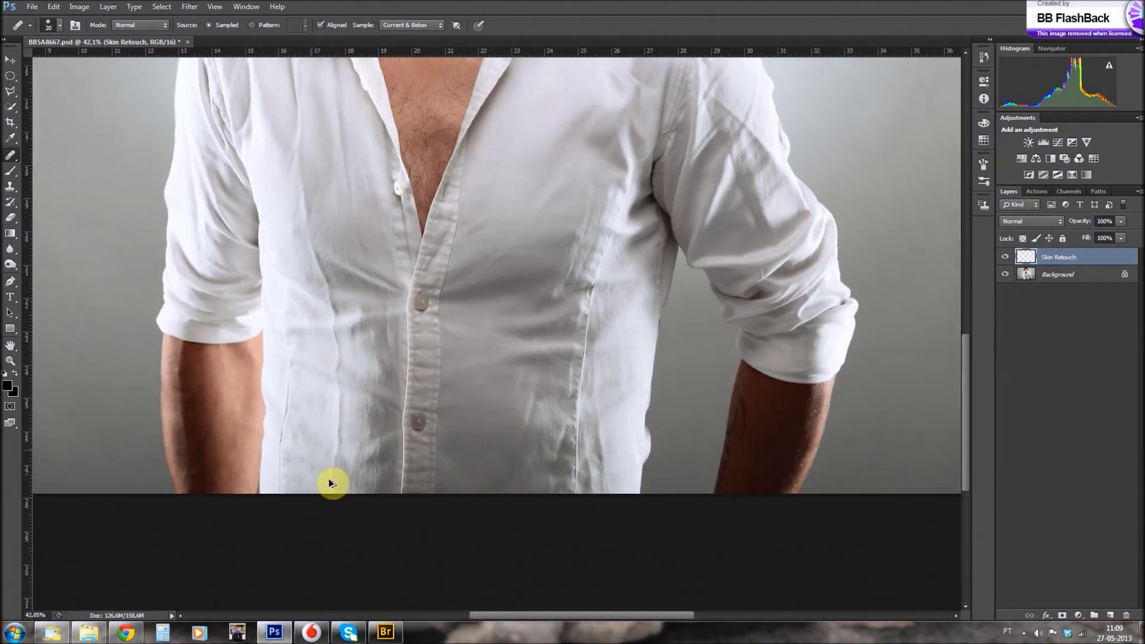
scroll(344, 483, up, 2)
key(bracketright)
key(bracketright)
drag(410, 394, 366, 434)
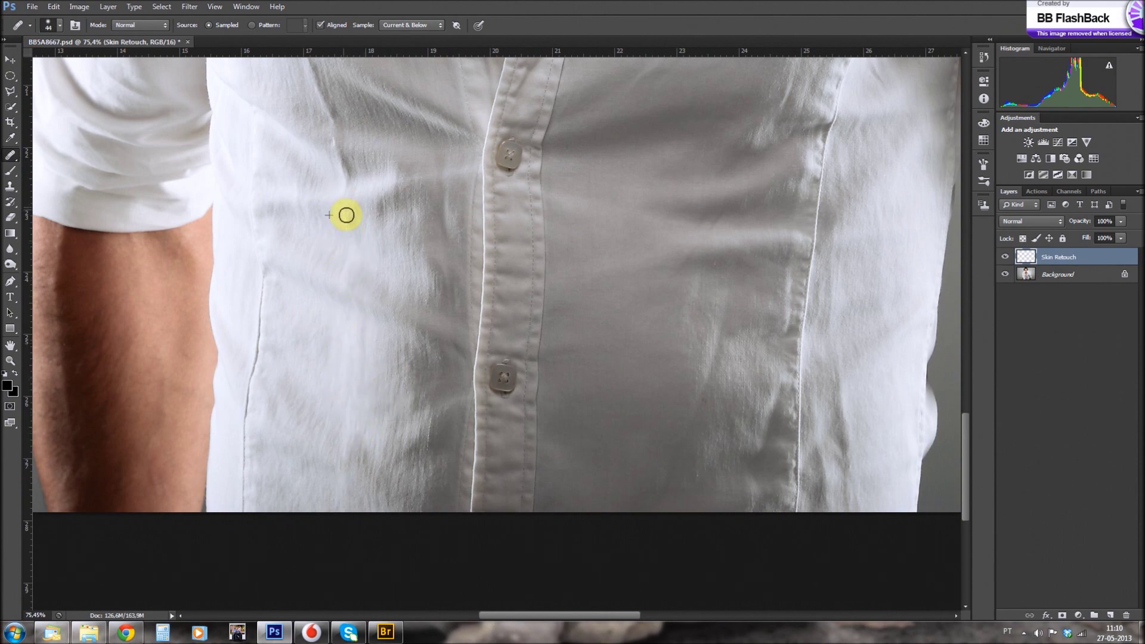
scroll(394, 335, up, 2)
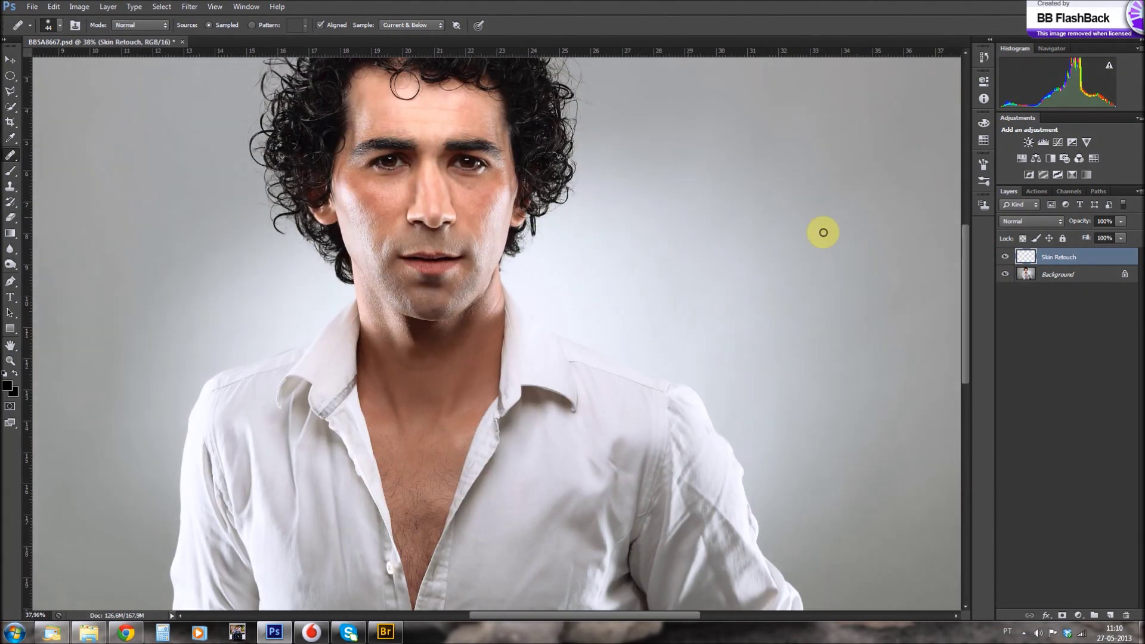
- Smooth the forehead skin near the hairline in Replace mode, then return to Normal
scroll(544, 281, up, 6)
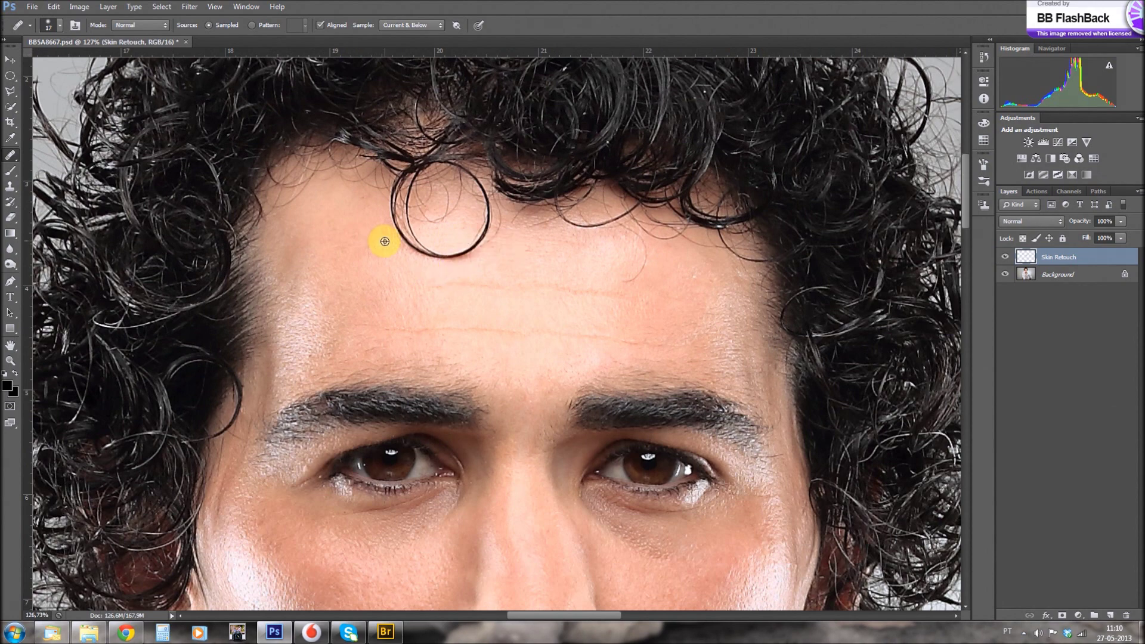
key(bracketleft)
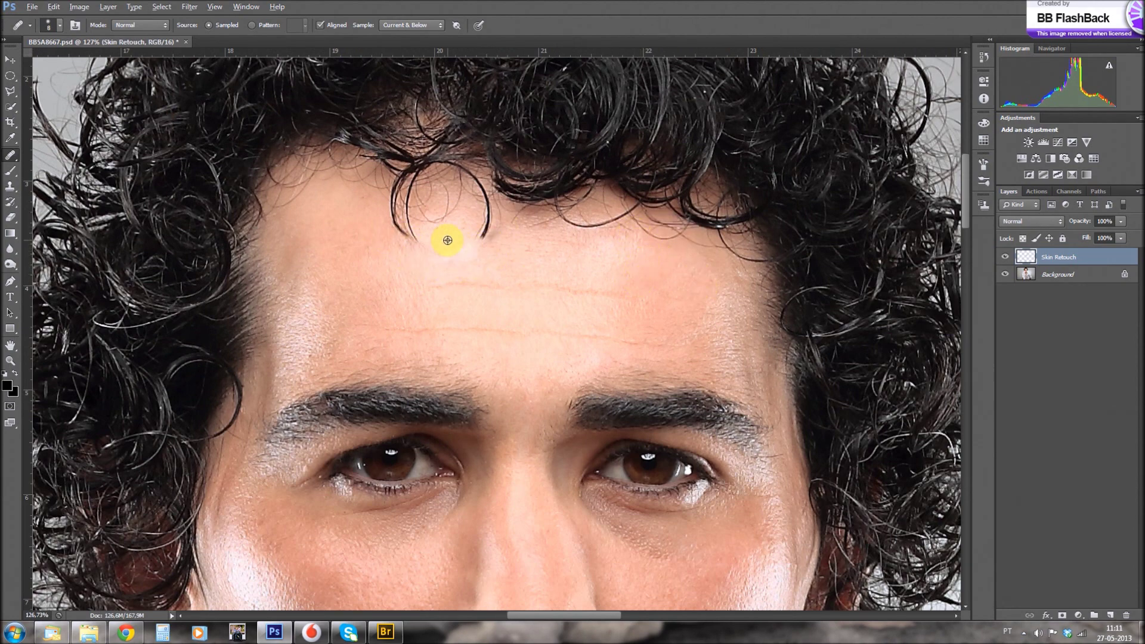
click(140, 25)
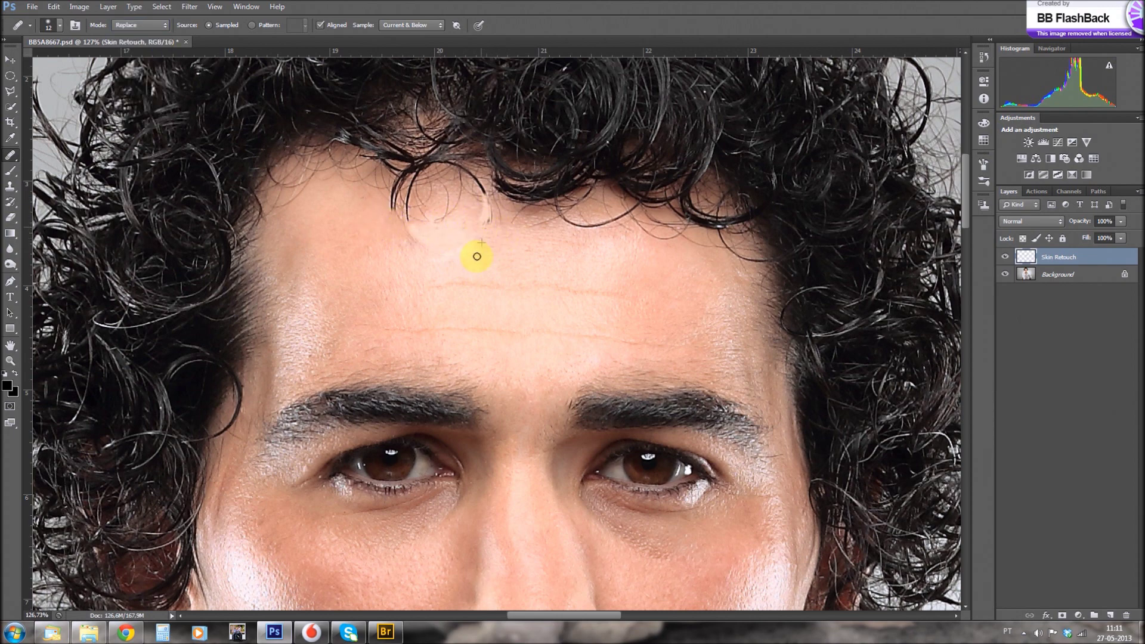
key(bracketleft)
key(bracketleft)
key(bracketleft)
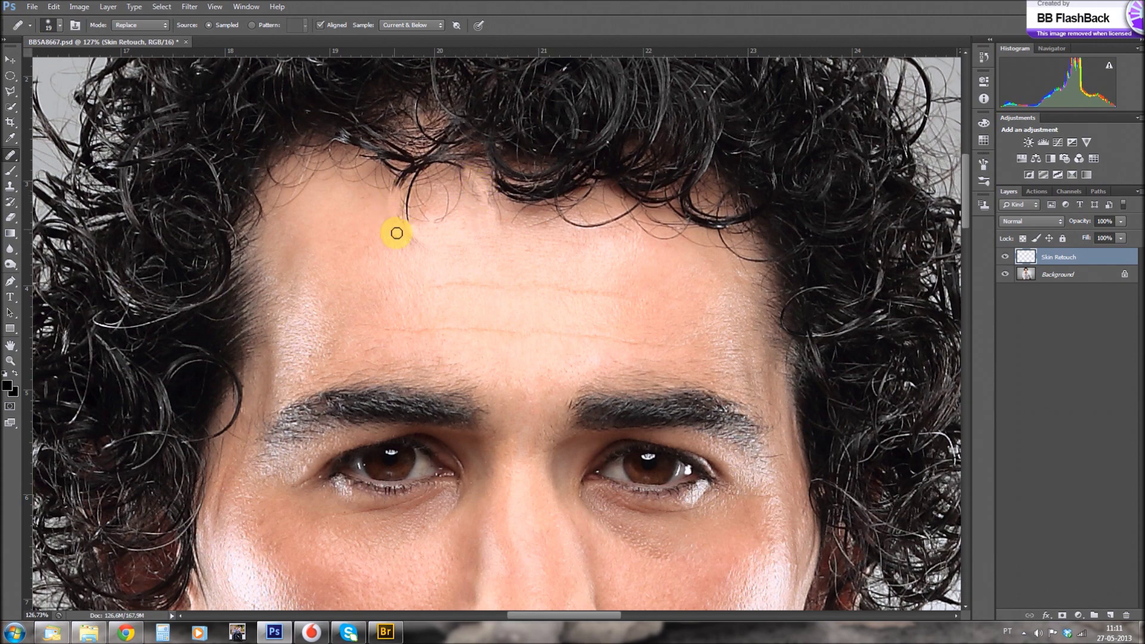
scroll(433, 216, up, 3)
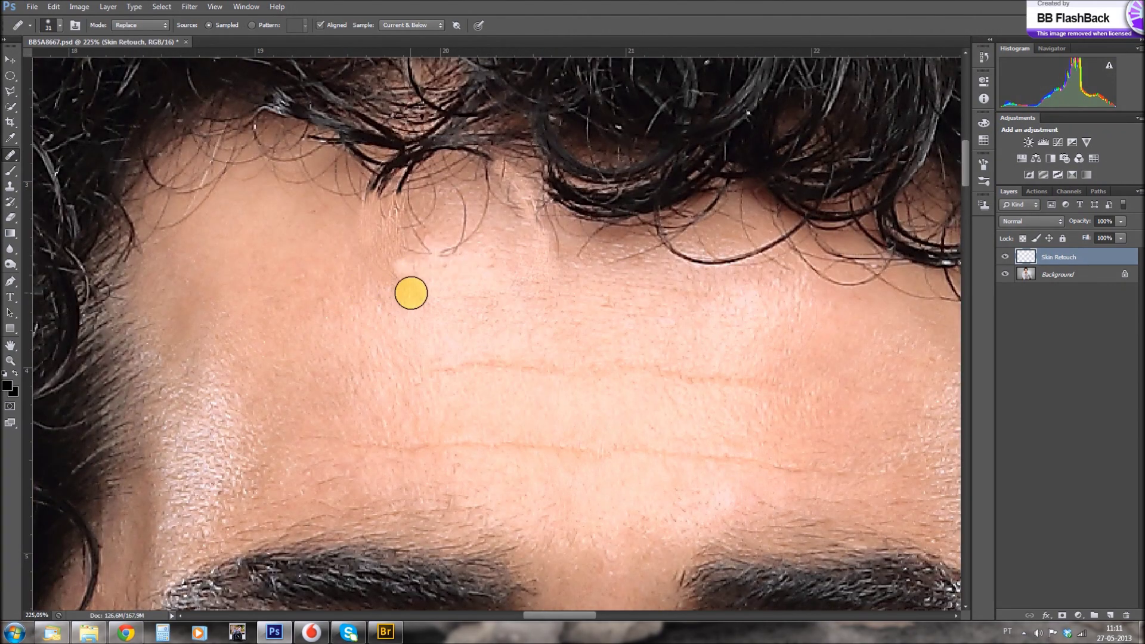
drag(391, 244, 378, 227)
click(140, 25)
- Inspect the retouched face and stamp all layers into a new merged layer
key(bracketleft)
key(bracketleft)
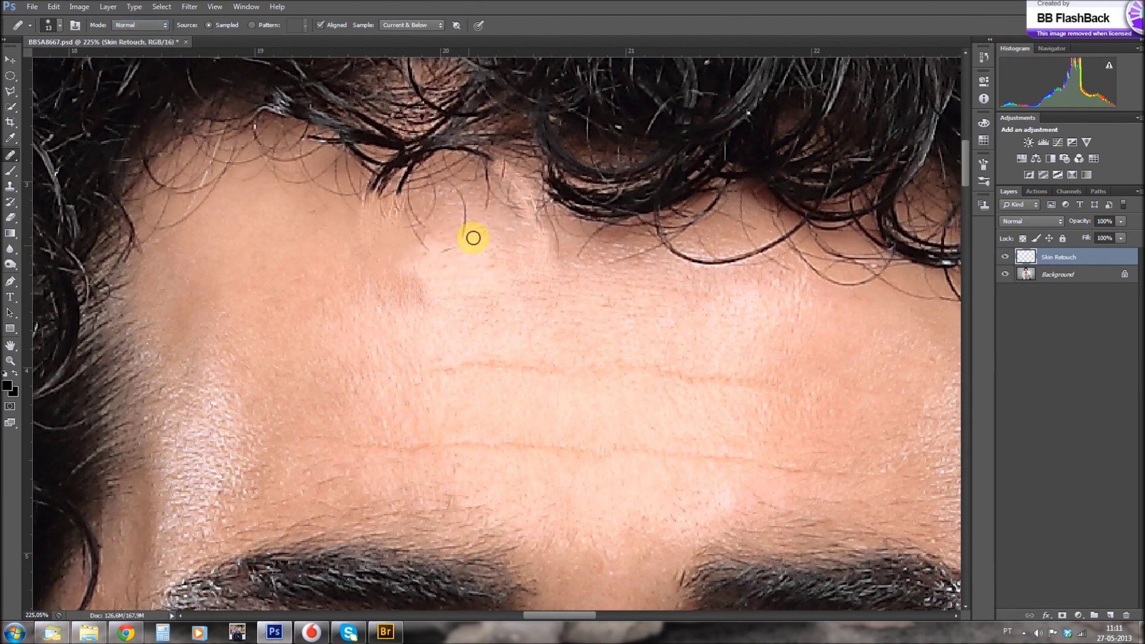
scroll(418, 251, down, 3)
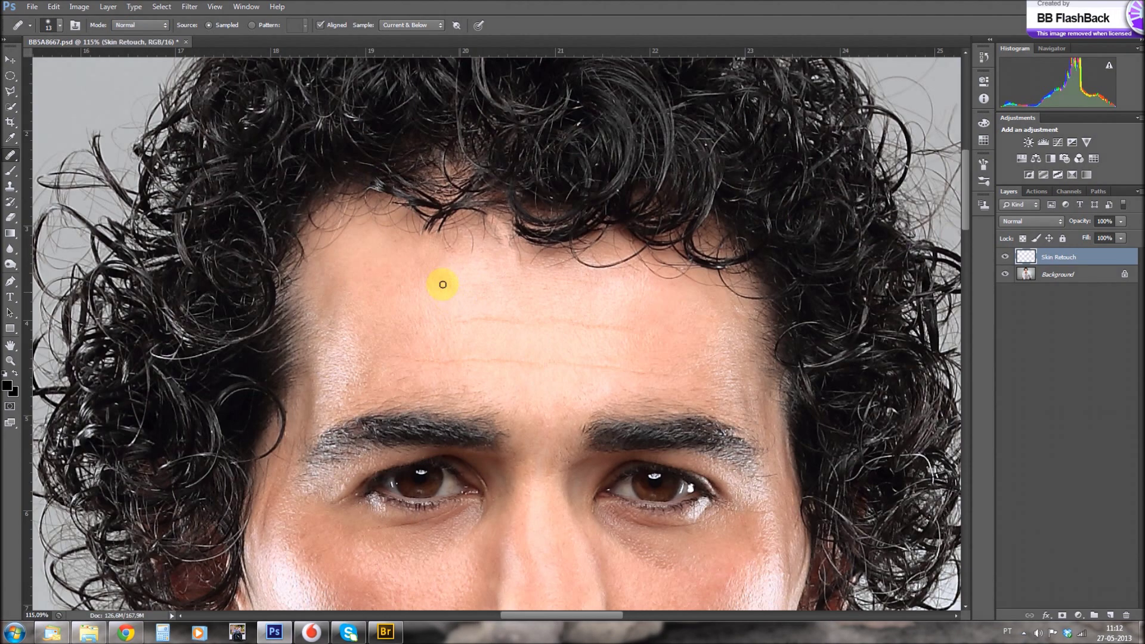
scroll(489, 301, down, 2)
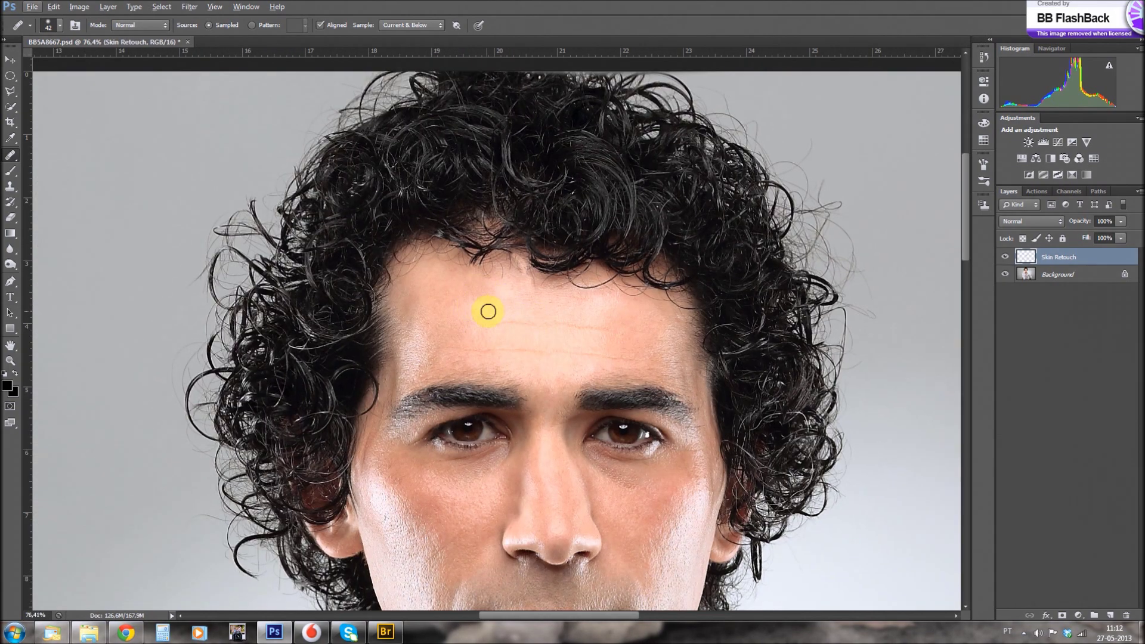
scroll(496, 291, down, 1)
scroll(518, 316, up, 3)
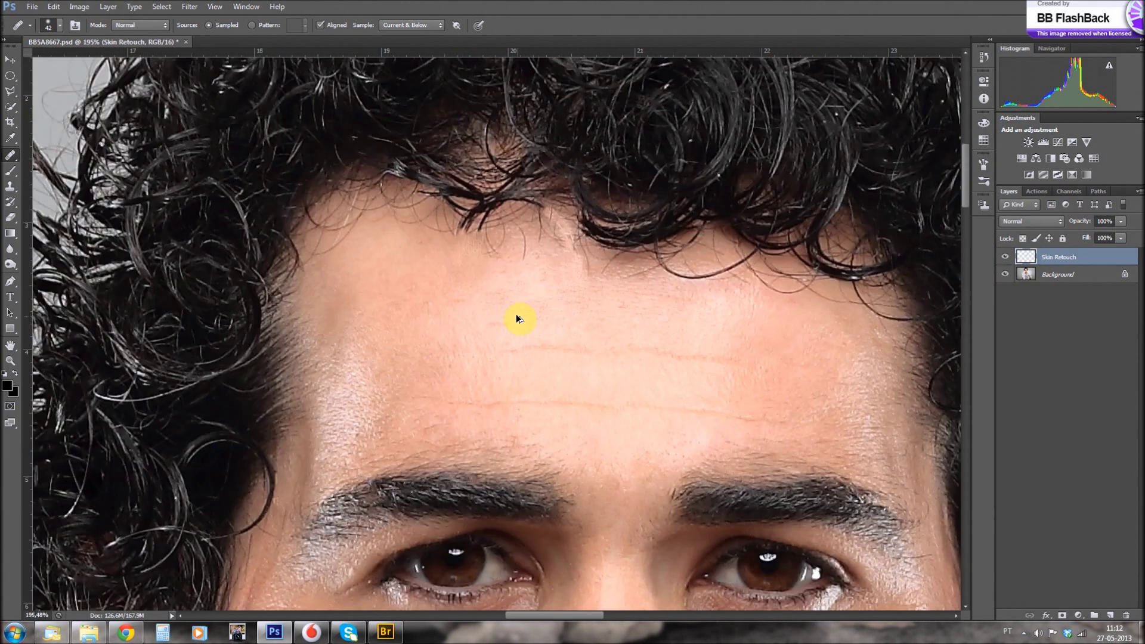
scroll(596, 316, up, 1)
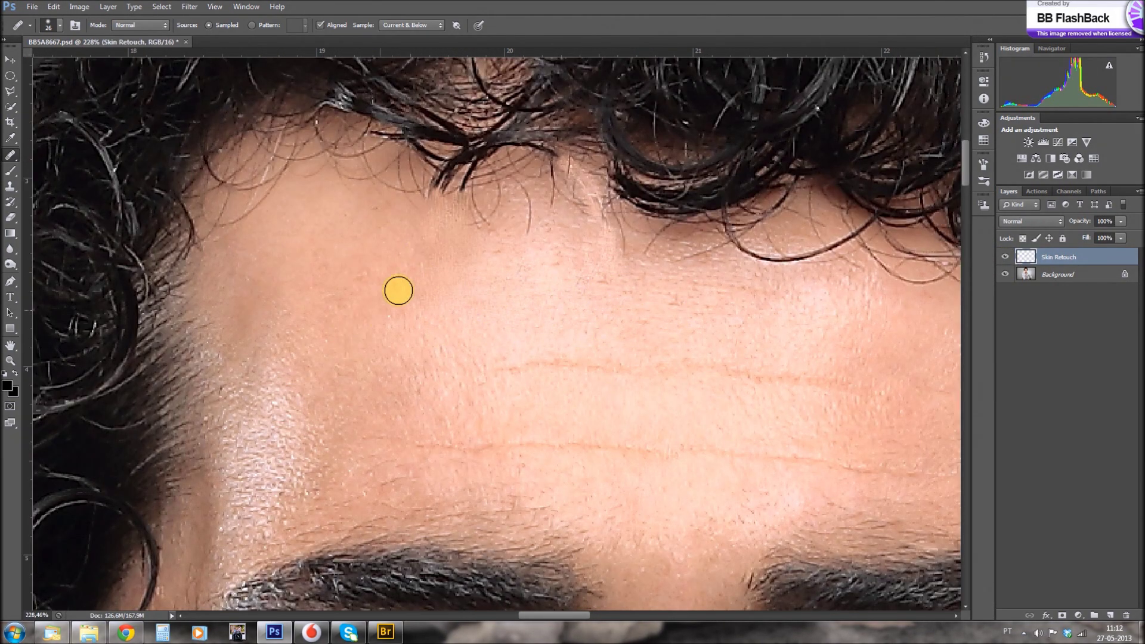
scroll(741, 324, down, 5)
scroll(724, 365, down, 1)
scroll(746, 399, down, 2)
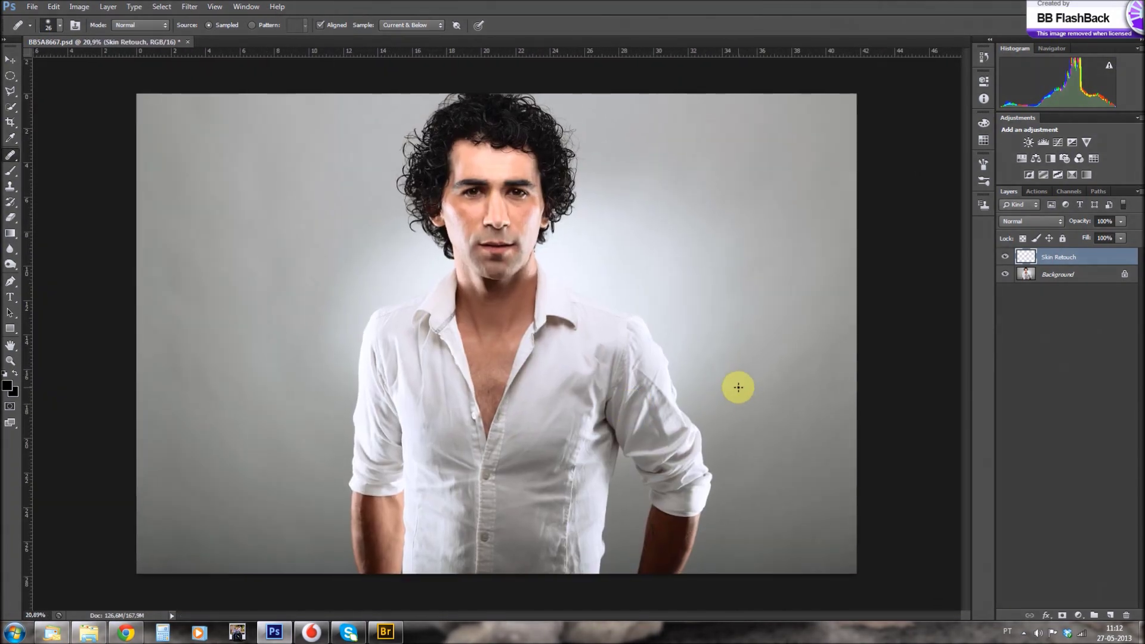
key(ctrl+alt+shift+e)
click(190, 6)
- Open Liquify on the merged layer and size the Forward Warp brush to cover the torso
click(214, 96)
drag(591, 201, 613, 158)
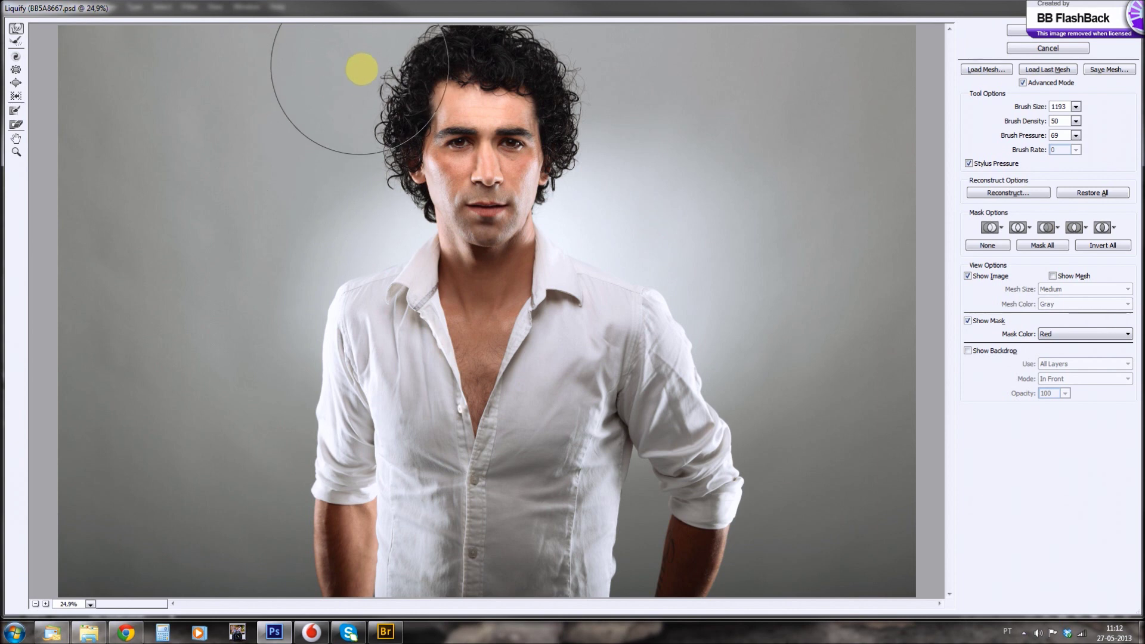
key(bracketleft)
key(bracketleft)
key(bracketleft)
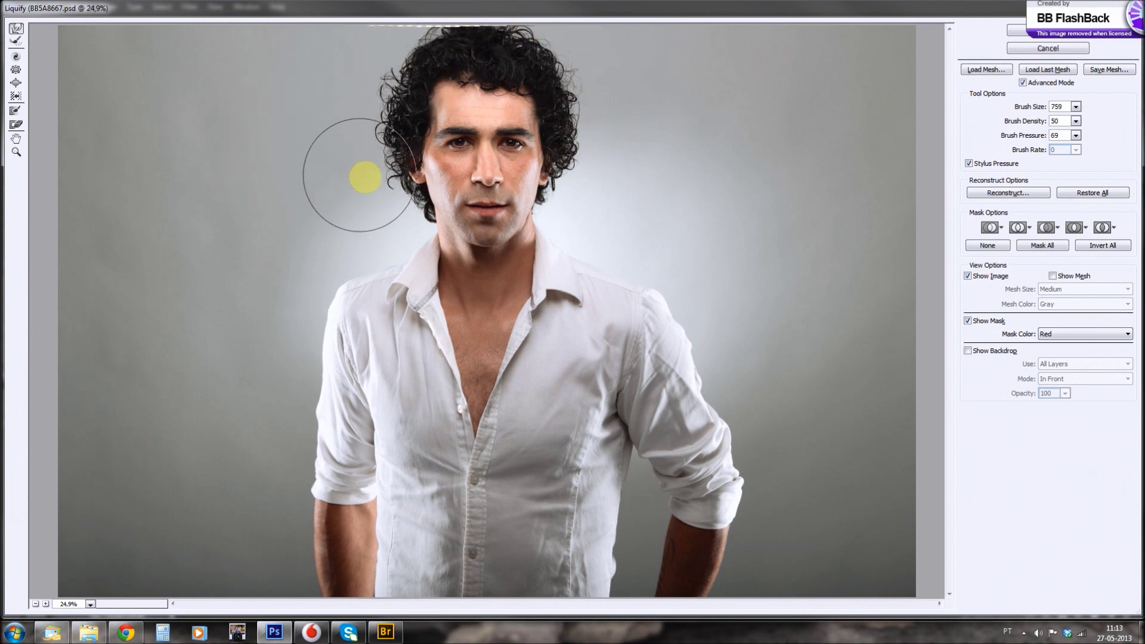
scroll(424, 23, up, 3)
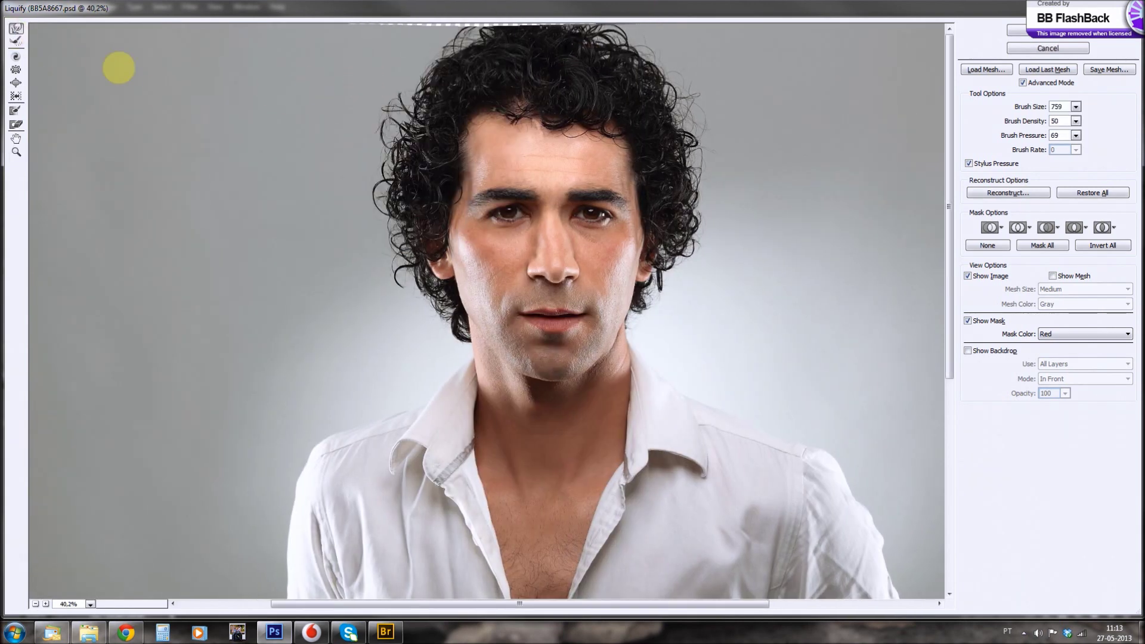
drag(457, 27, 427, 48)
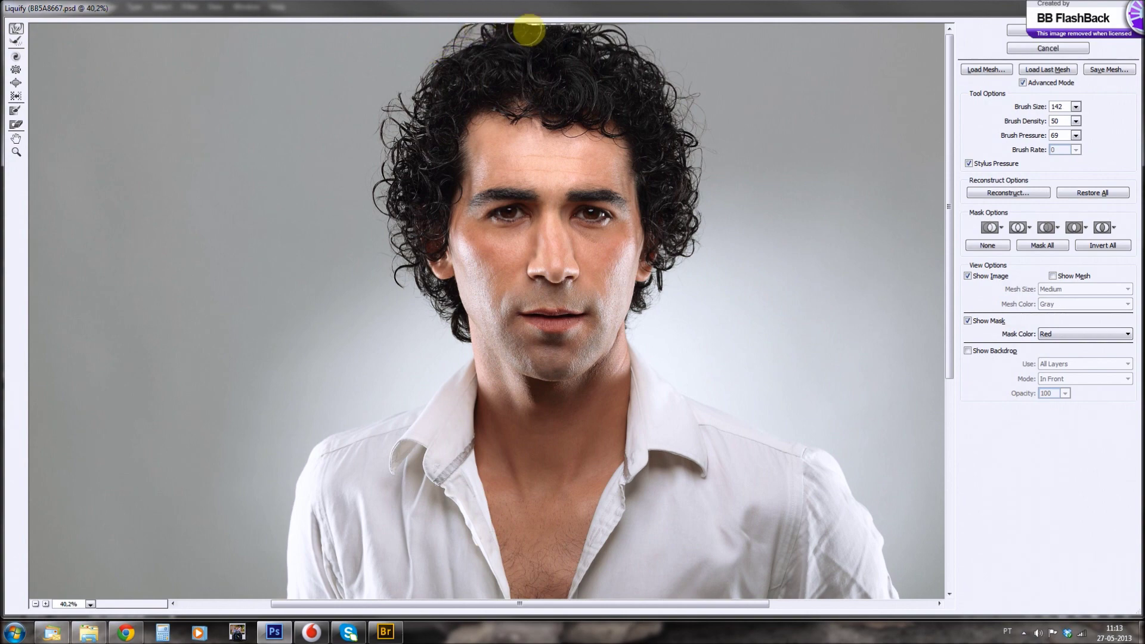
drag(469, 33, 399, 173)
scroll(409, 77, down, 2)
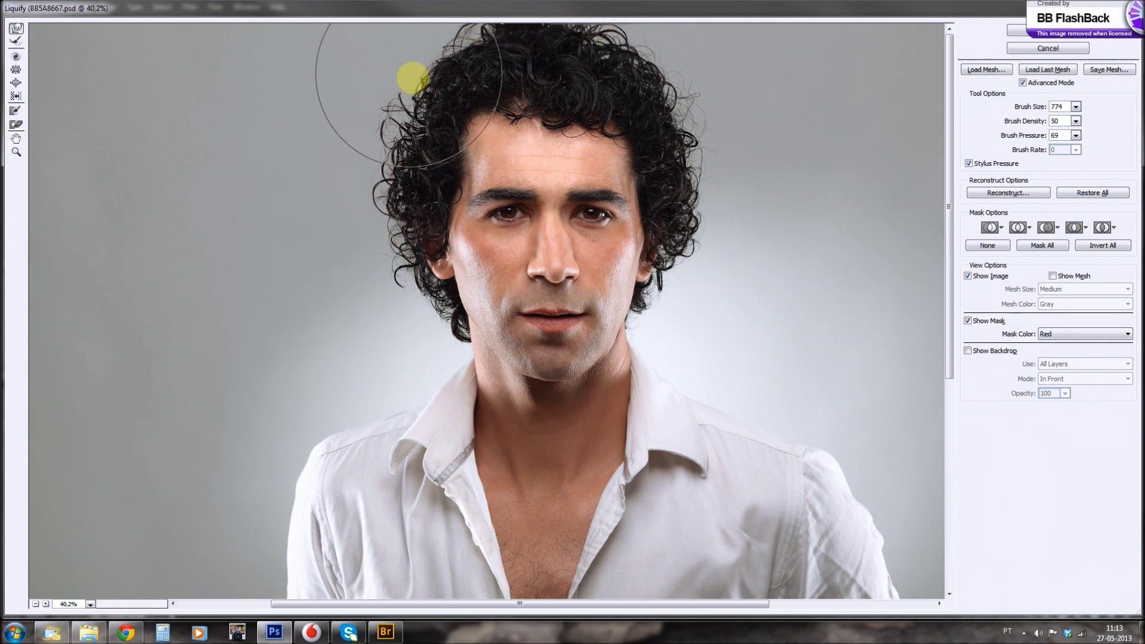
scroll(345, 286, down, 2)
drag(345, 286, 643, 353)
- Pucker the torso to slim it, then return to Forward Warp
key(s)
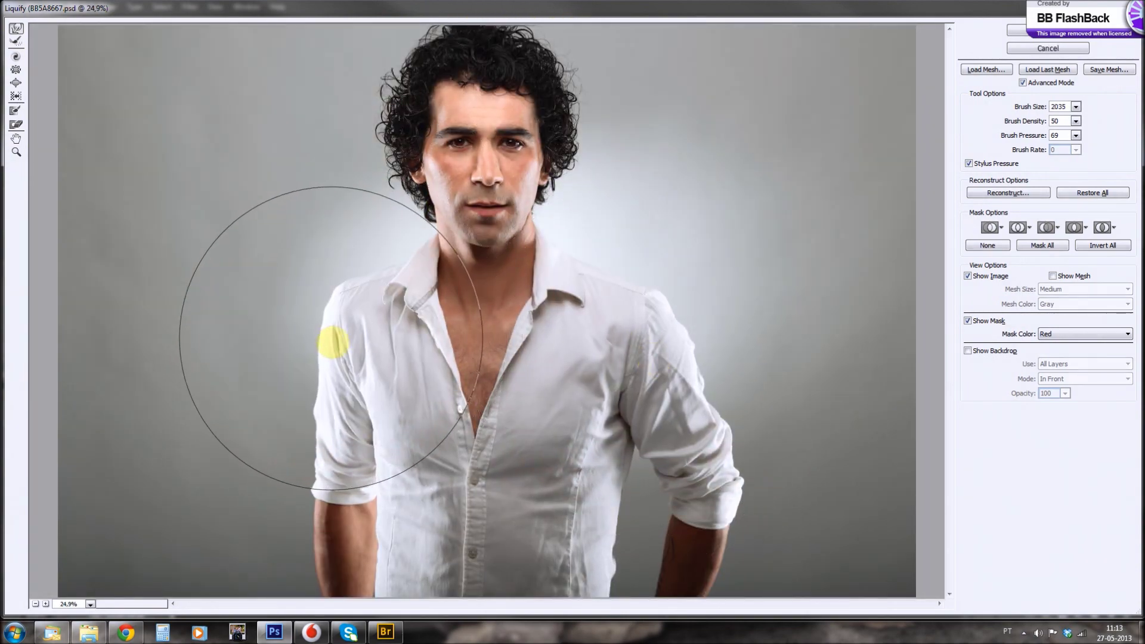
drag(486, 442, 497, 565)
key(w)
click(968, 352)
- Apply the Liquify changes and add left-third, right-third and lower-third guides
click(1027, 32)
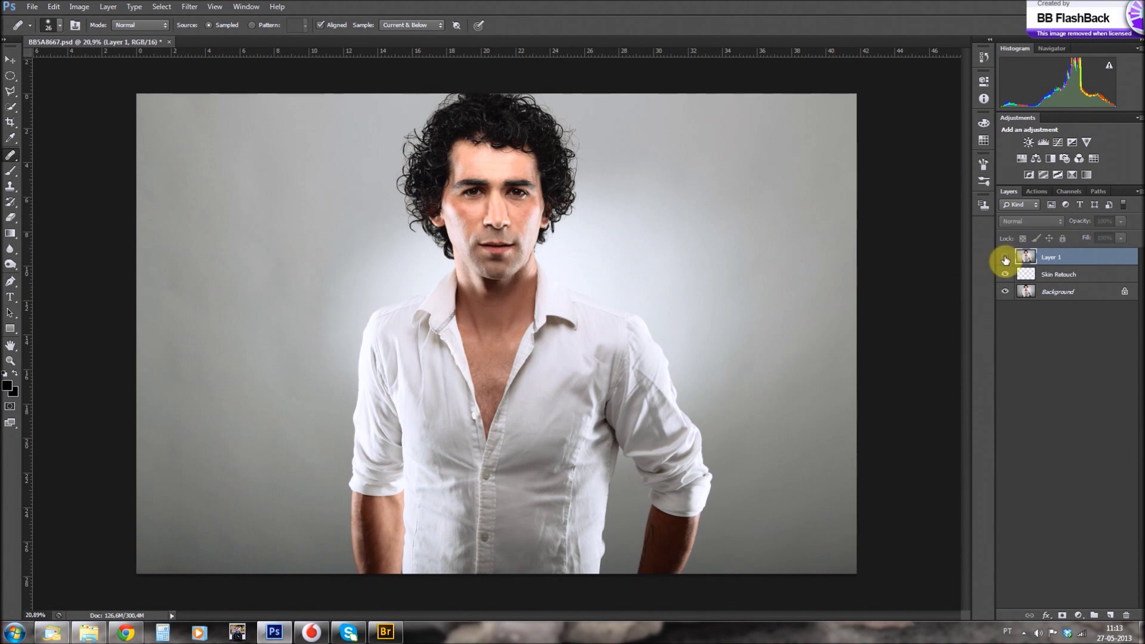
key(c)
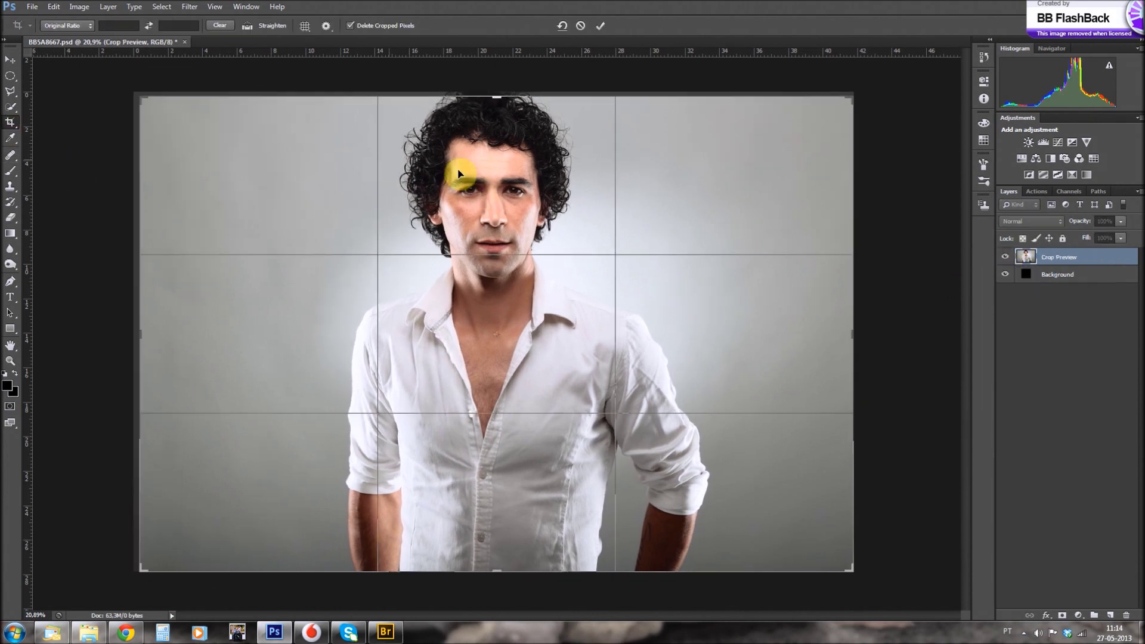
drag(28, 243, 379, 286)
drag(27, 319, 614, 328)
drag(299, 53, 298, 414)
click(11, 60)
- Place the logo from the Photography Logo folder lower-left on the portrait, scaled down
click(567, 302)
click(88, 632)
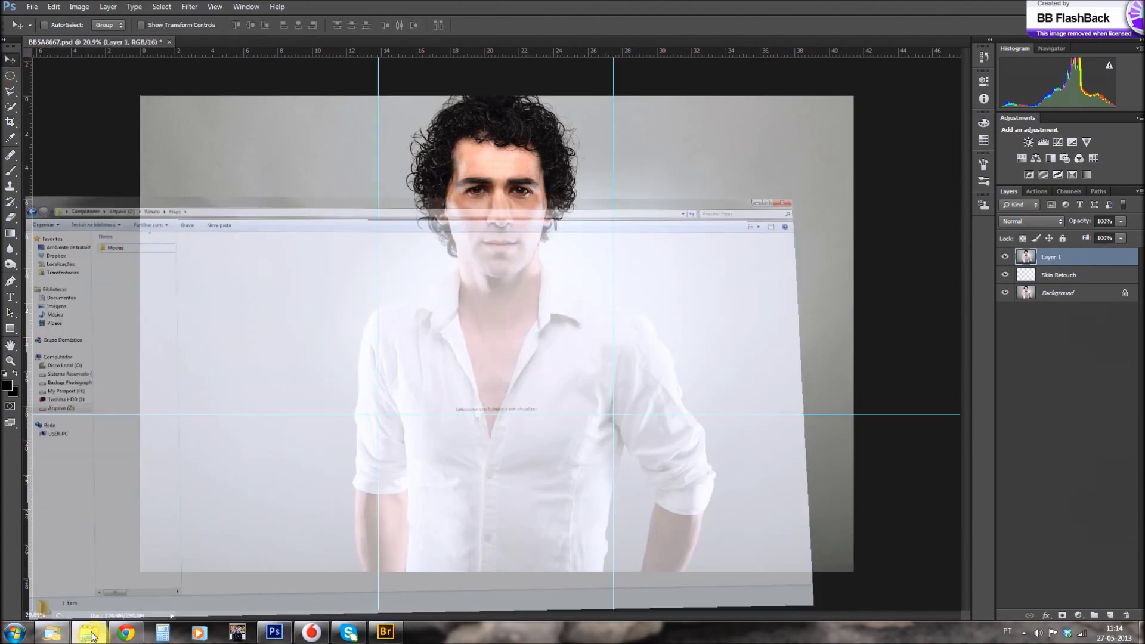
right_click(88, 633)
click(35, 398)
double_click(127, 84)
key(BackSpace)
double_click(134, 140)
drag(139, 234, 209, 355)
mouse_move(139, 407)
mouse_down()
mouse_move(571, 392)
mouse_move(286, 409)
mouse_up()
key(Return)
double_click(1025, 256)
click(327, 41)
- Group the logo layer into a group named Final and add a new layer
key(ctrl+g)
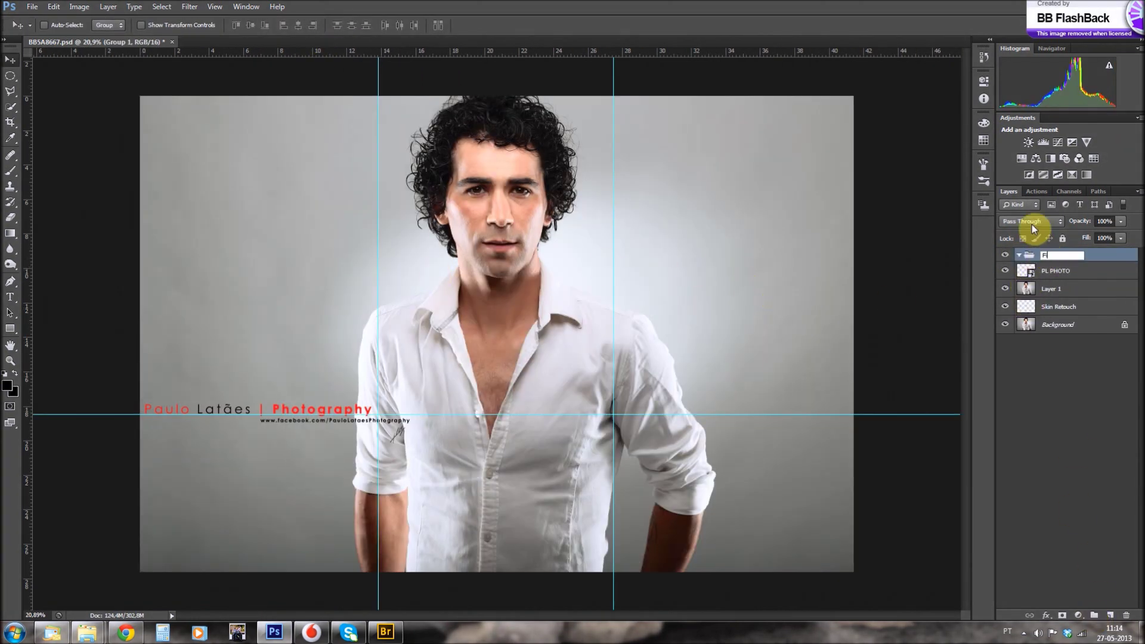
text(inal)
key(Return)
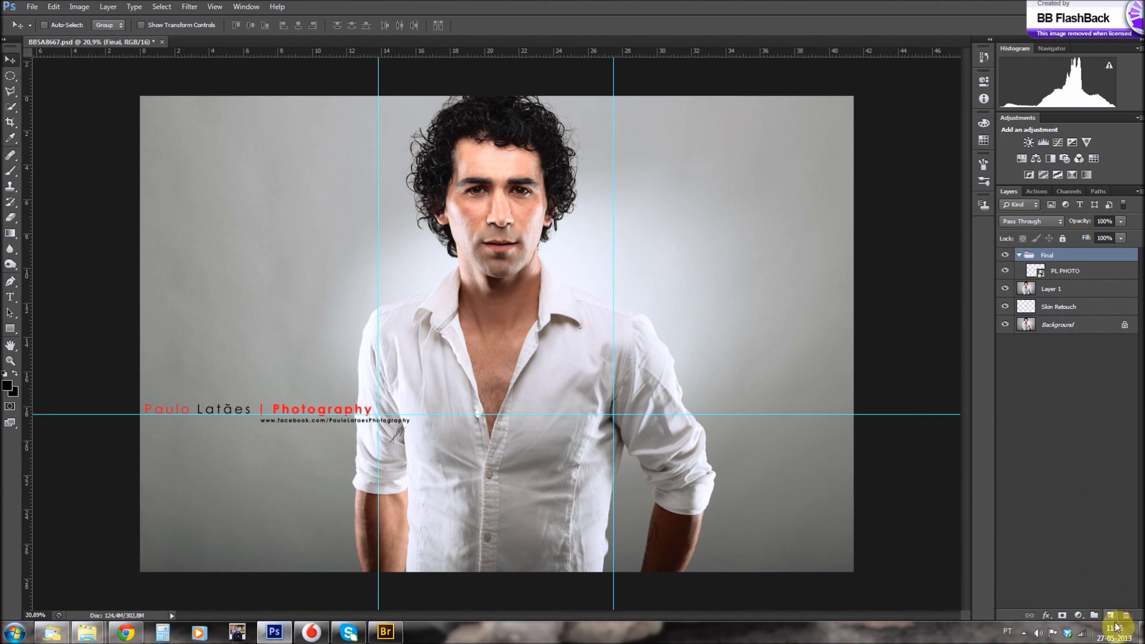
click(1110, 615)
- Create a black vignette layer with a large oval cleared over the subject, at 10% opacity
key(x)
key(ctrl+BackSpace)
click(10, 76)
drag(149, 108, 795, 519)
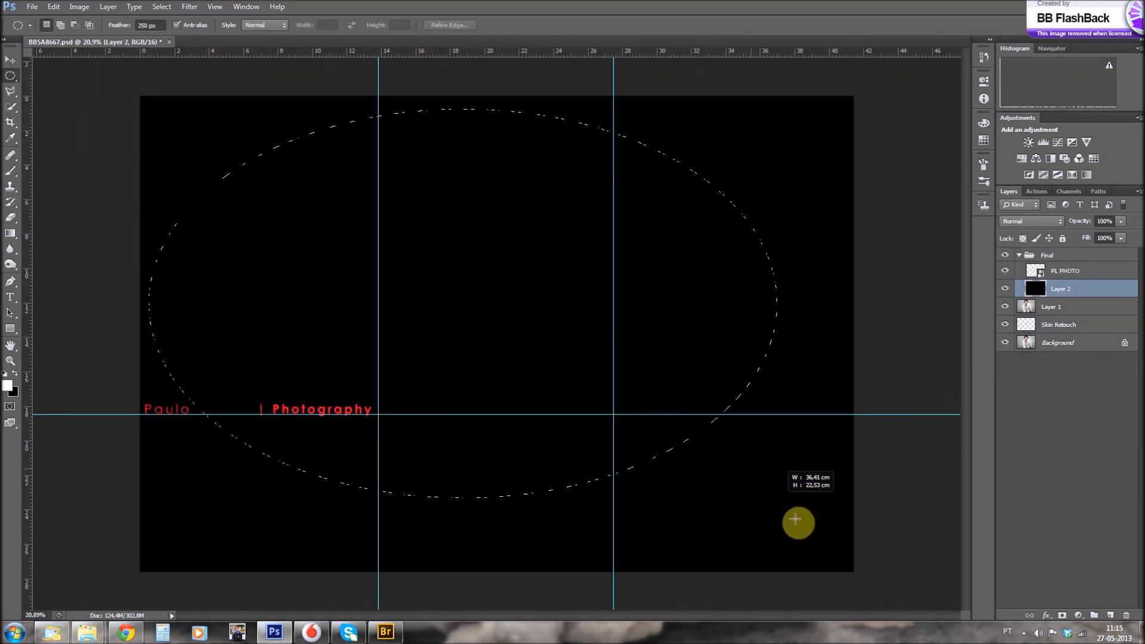
key(Delete)
key(ctrl+d)
drag(1120, 221, 1059, 242)
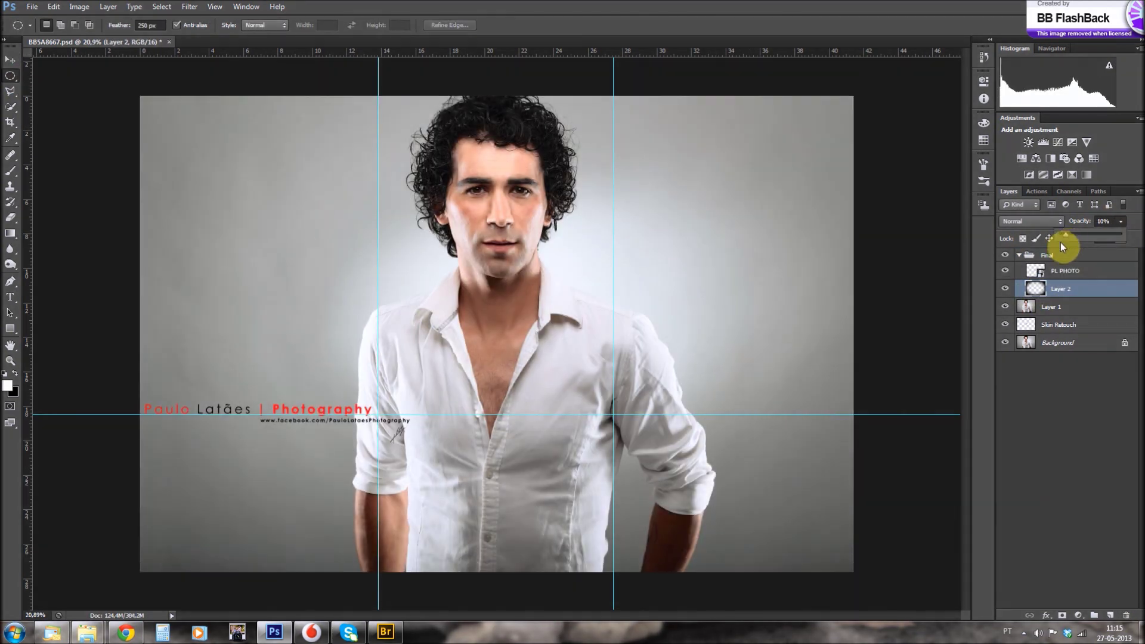
- Duplicate the portrait layer and open the Portraiture skin smoothing filter
click(1051, 307)
key(ctrl+j)
click(189, 7)
click(370, 246)
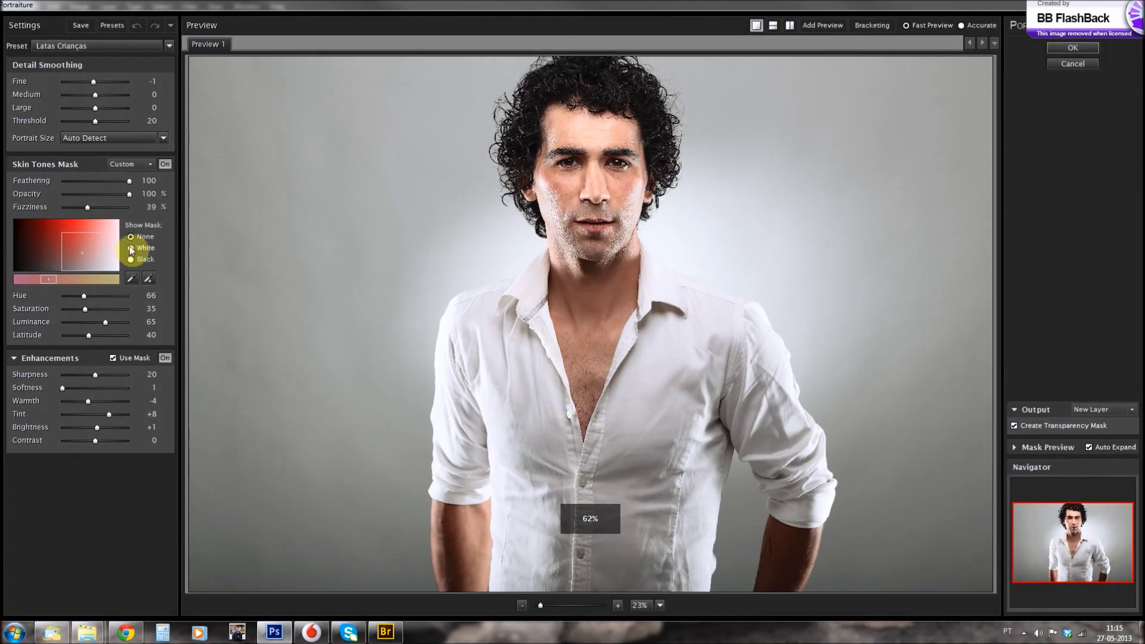
- Sample face skin for the Portraiture mask, set Sharpness 19 and Fine -10, and apply
click(130, 248)
click(561, 196)
click(555, 278)
click(614, 274)
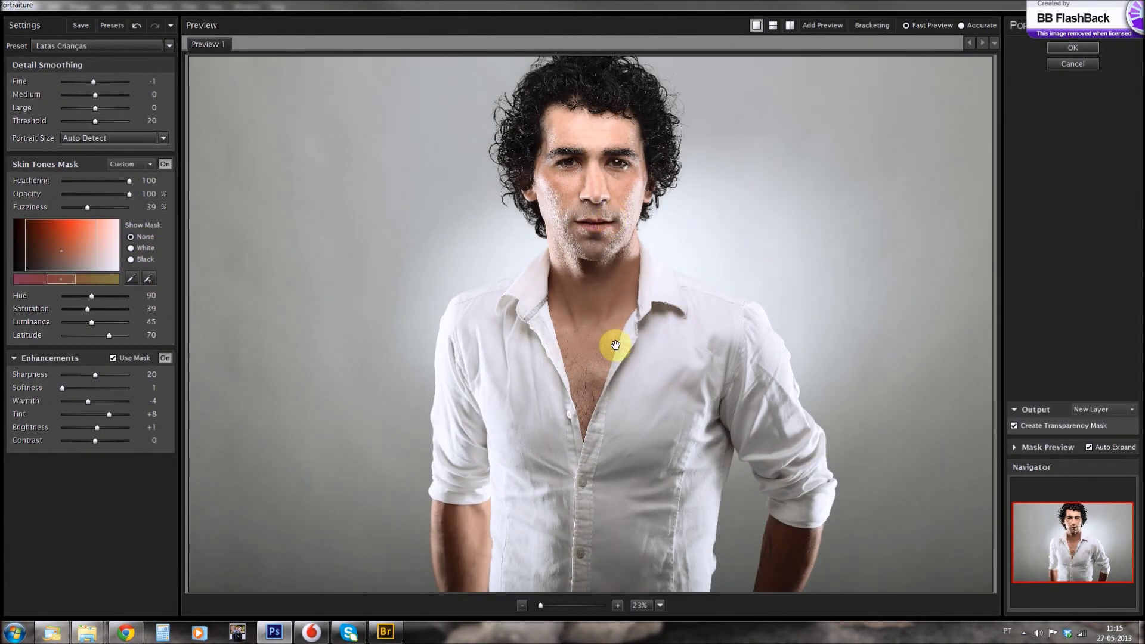
click(615, 344)
mouse_move(616, 248)
mouse_down()
mouse_move(616, 370)
mouse_move(583, 253)
mouse_up()
click(94, 375)
click(79, 82)
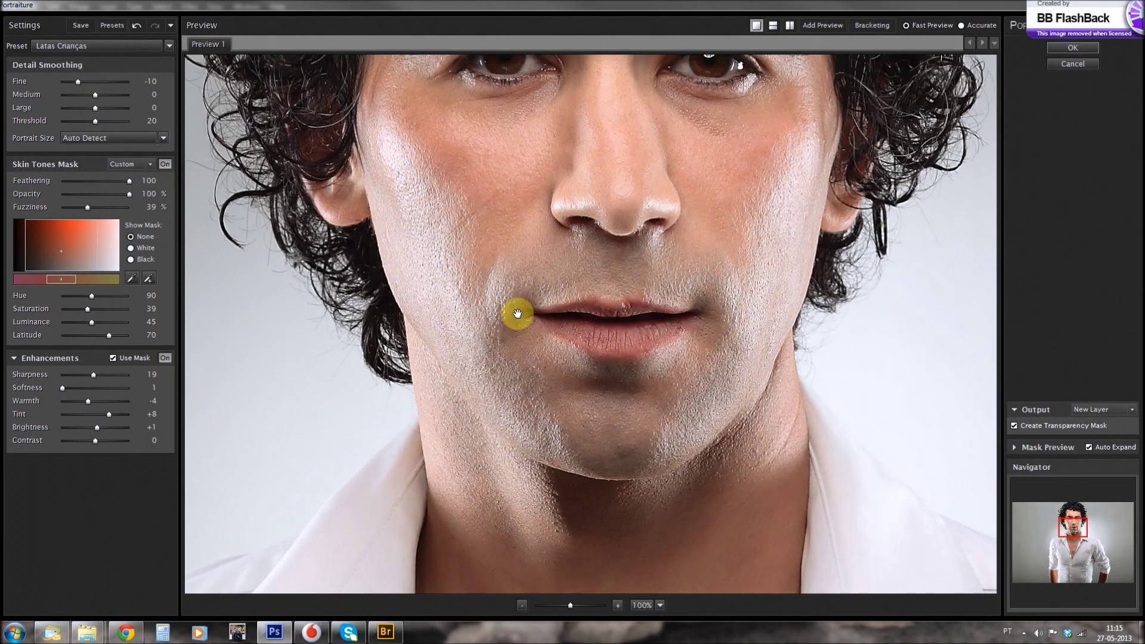
click(1073, 47)
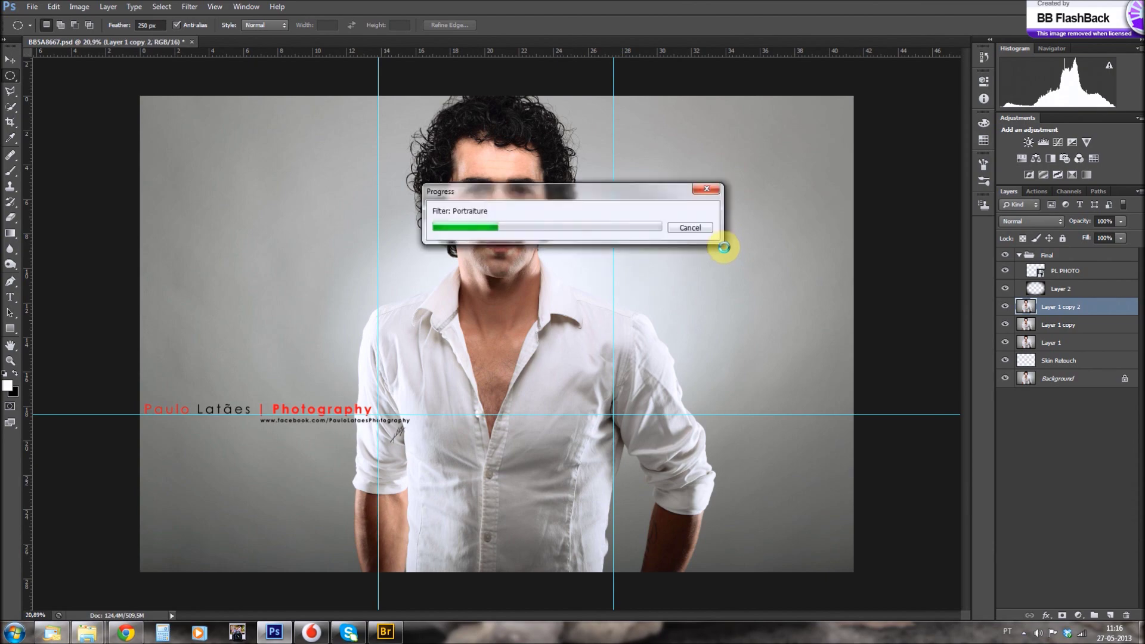
- Erase the shirt, chest and arms from the smoothed layer with a 227 px eraser
click(1019, 255)
click(10, 217)
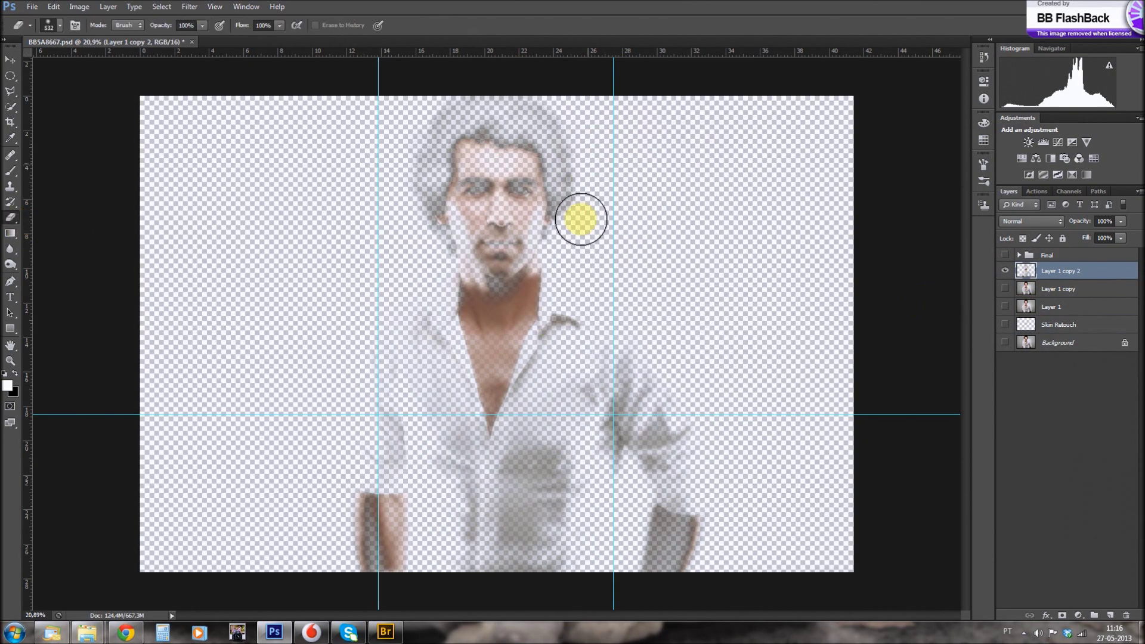
key(bracketleft)
key(bracketleft)
key(bracketleft)
mouse_move(365, 439)
mouse_down()
mouse_move(536, 567)
mouse_move(707, 475)
mouse_move(542, 355)
mouse_move(417, 314)
mouse_move(435, 187)
mouse_move(528, 128)
mouse_up()
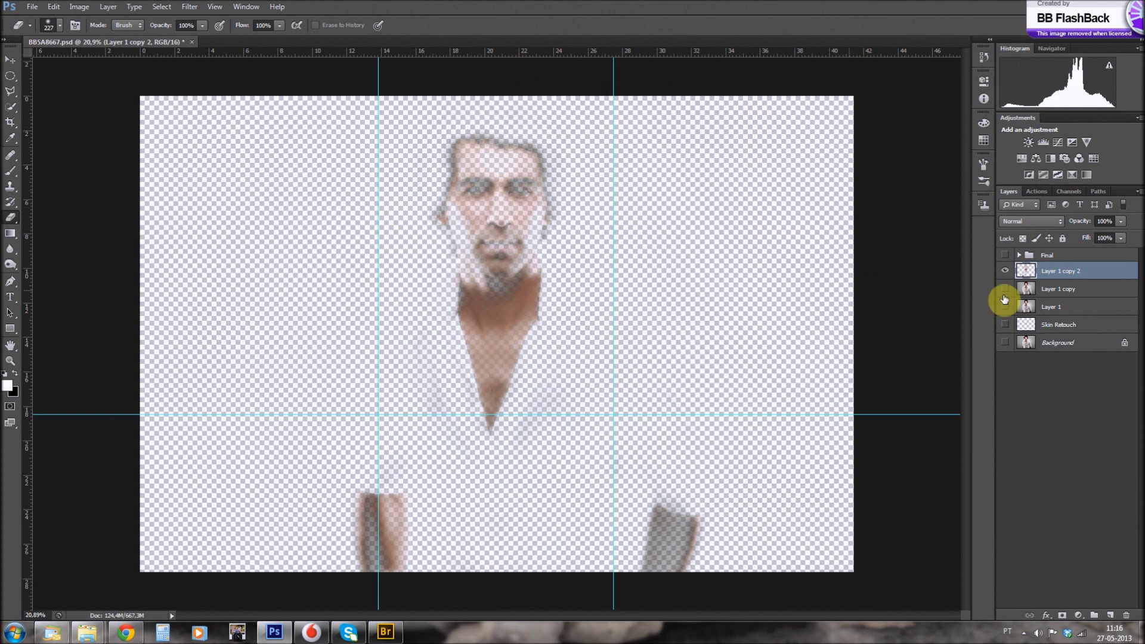
alt+click(1004, 271)
- Add Layer 3 in Overlay mode and apply a High Pass filter for sharpening
key(ctrl+shift+alt+n)
click(1032, 221)
click(1021, 322)
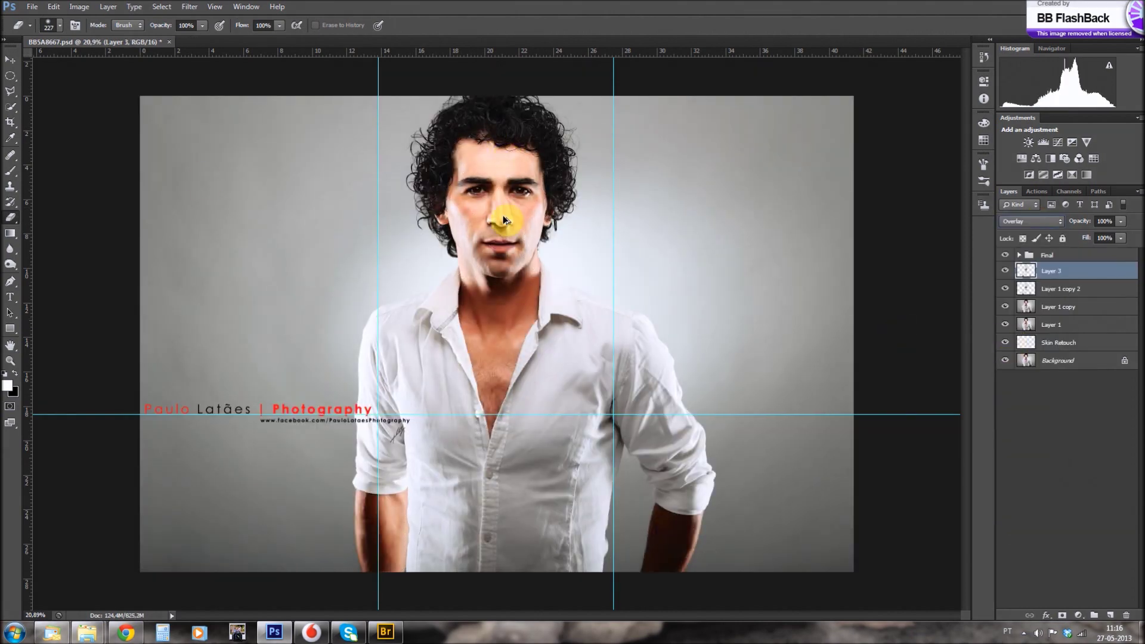
key(v)
scroll(506, 217, up, 2)
scroll(535, 191, up, 1)
click(189, 7)
click(360, 232)
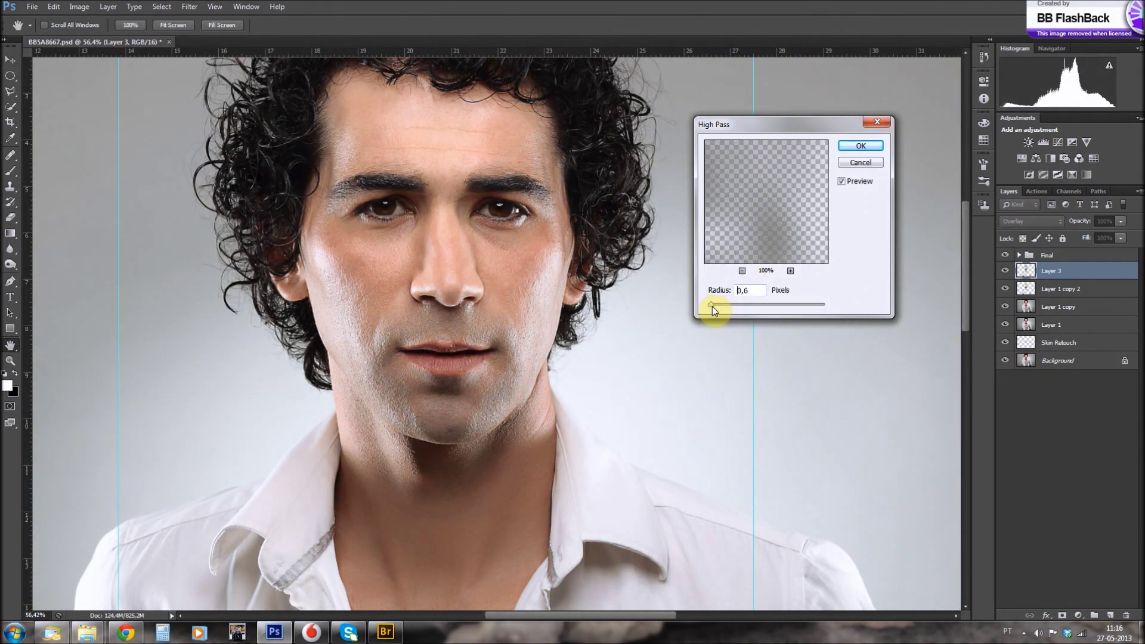
key(Return)
key(ctrl+0)
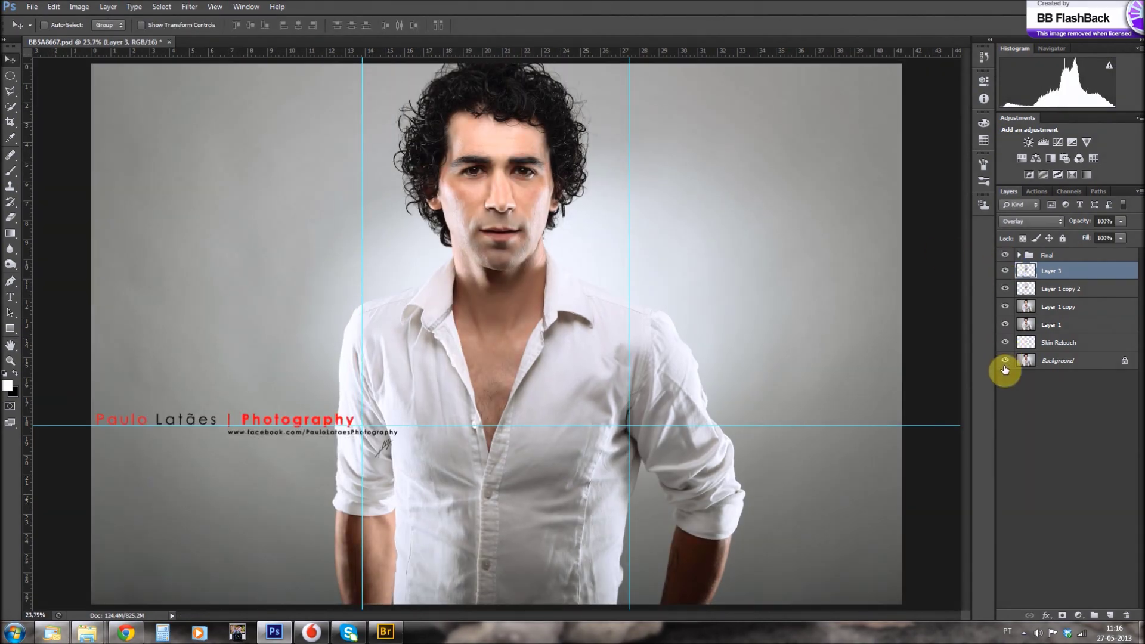
- Stamp visible layers into Layer 4, desaturate it, and set it to Soft Light at 17%
click(1004, 255)
key(ctrl+shift+alt+e)
click(80, 6)
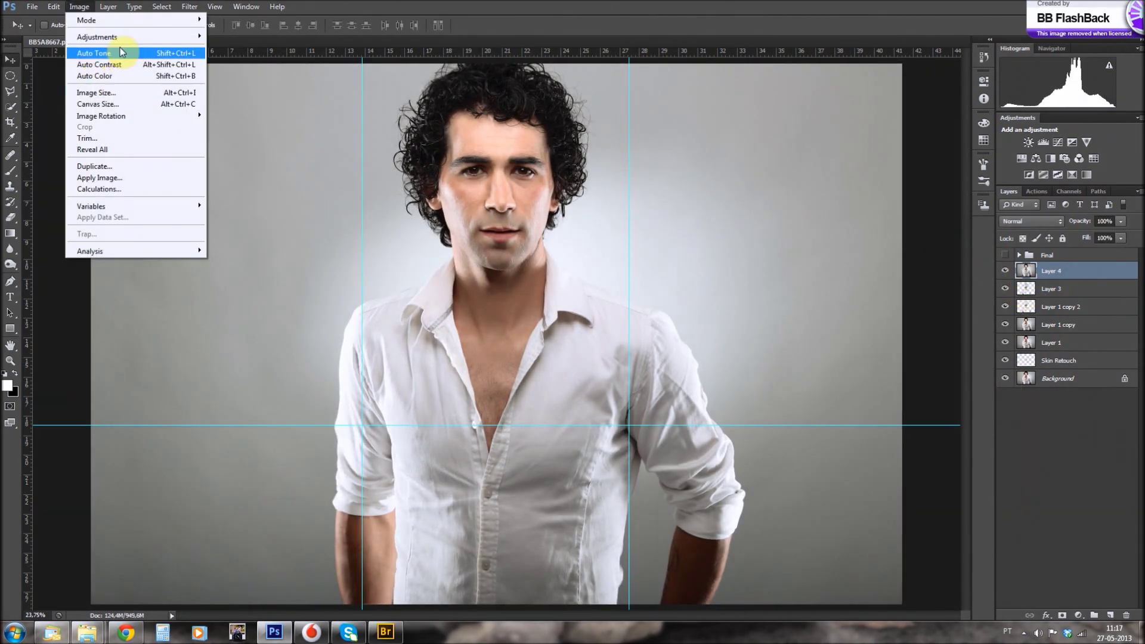
click(289, 235)
click(1032, 220)
click(1025, 388)
drag(1117, 222, 1067, 235)
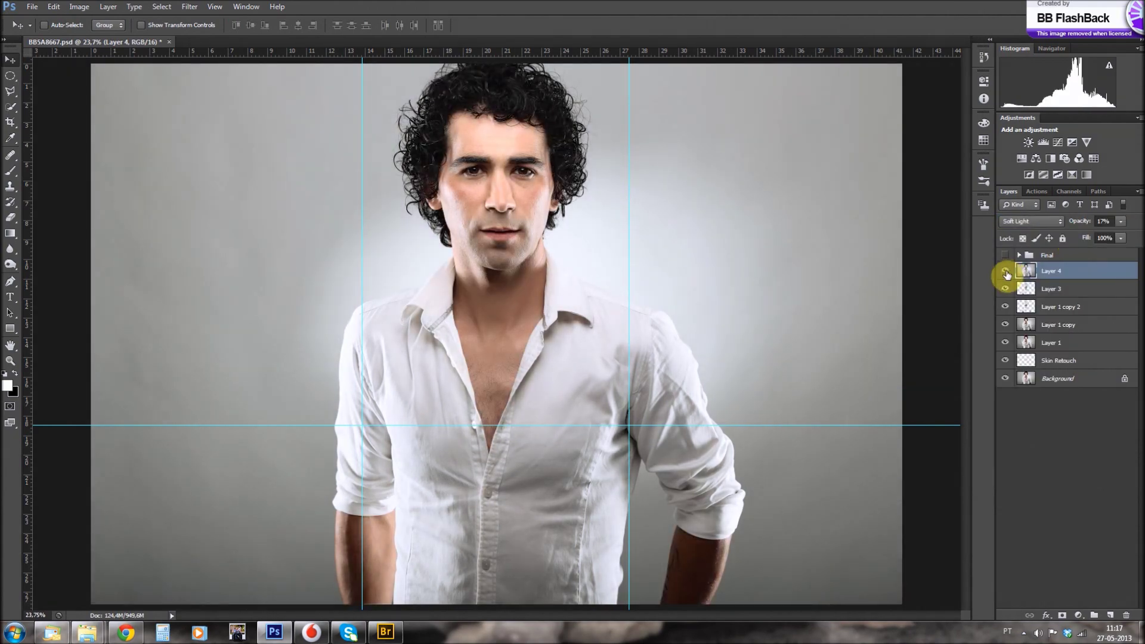
- Use Liquify to push in the side of the face and nudge the nose
click(190, 7)
click(204, 95)
click(556, 369)
drag(422, 319, 541, 327)
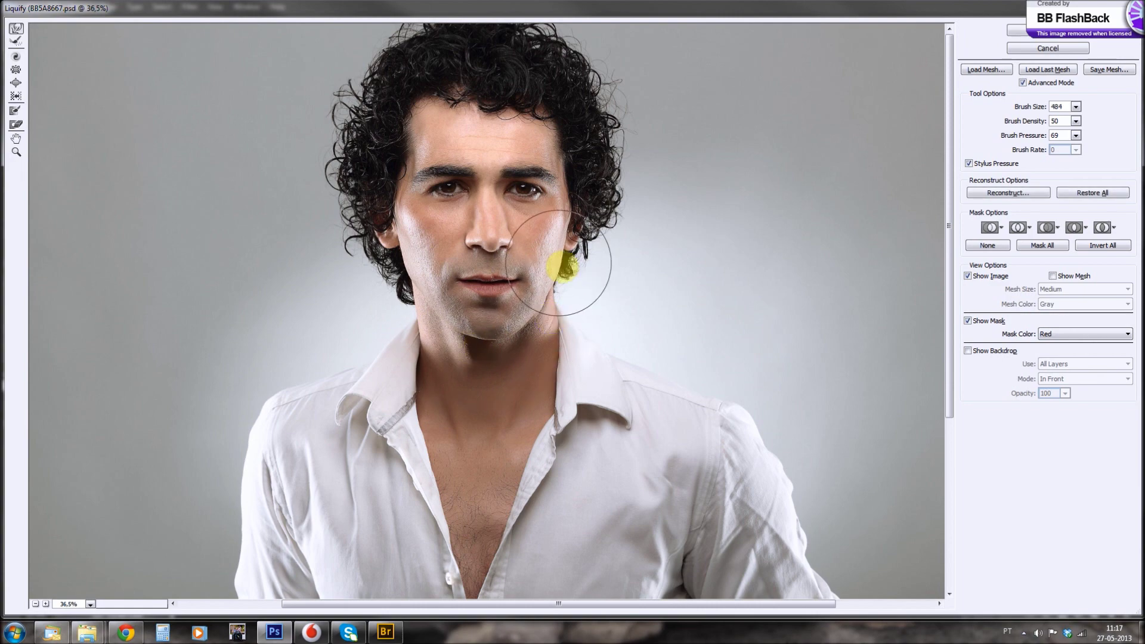
drag(384, 247, 480, 229)
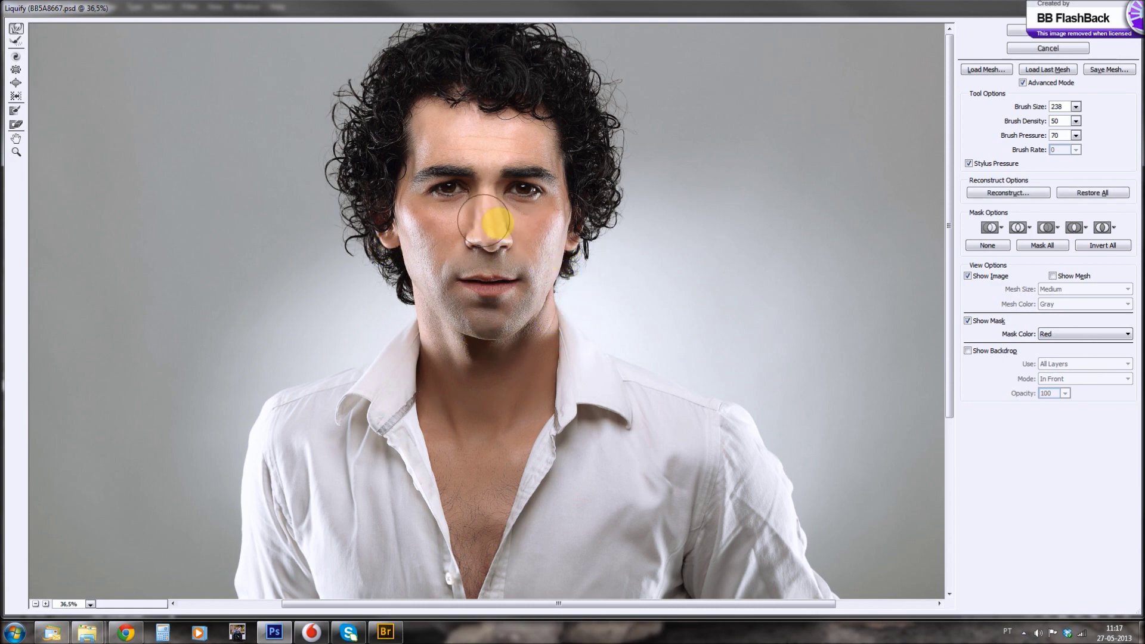
click(1043, 33)
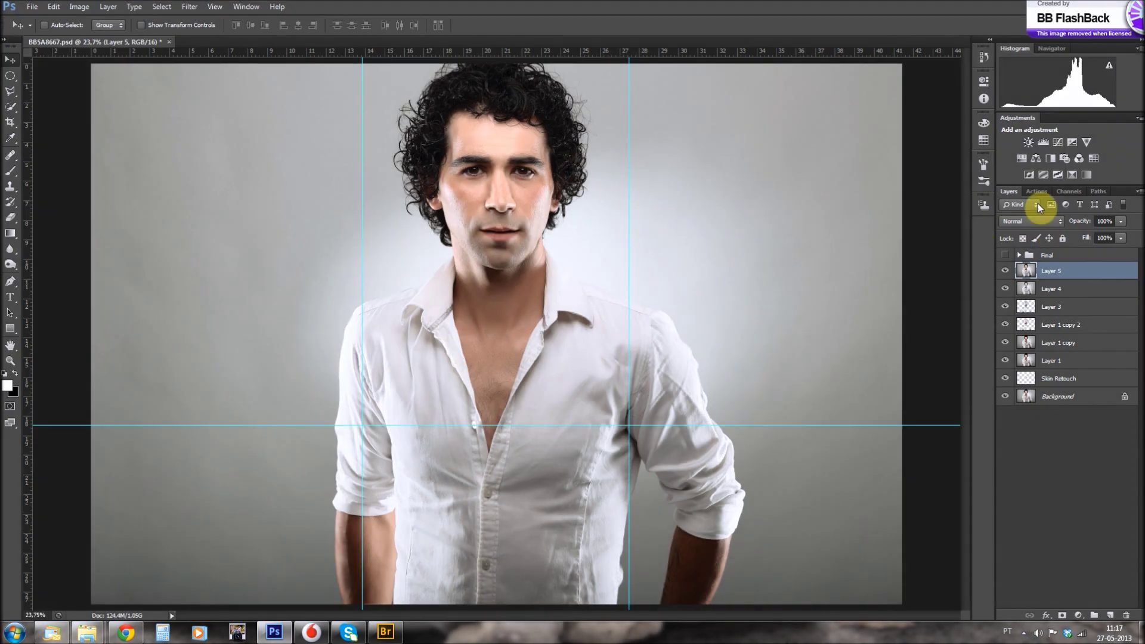
- Add the Skin Tone overlay layer and brighten the left eye white with a 6% brush
click(1008, 191)
key(b)
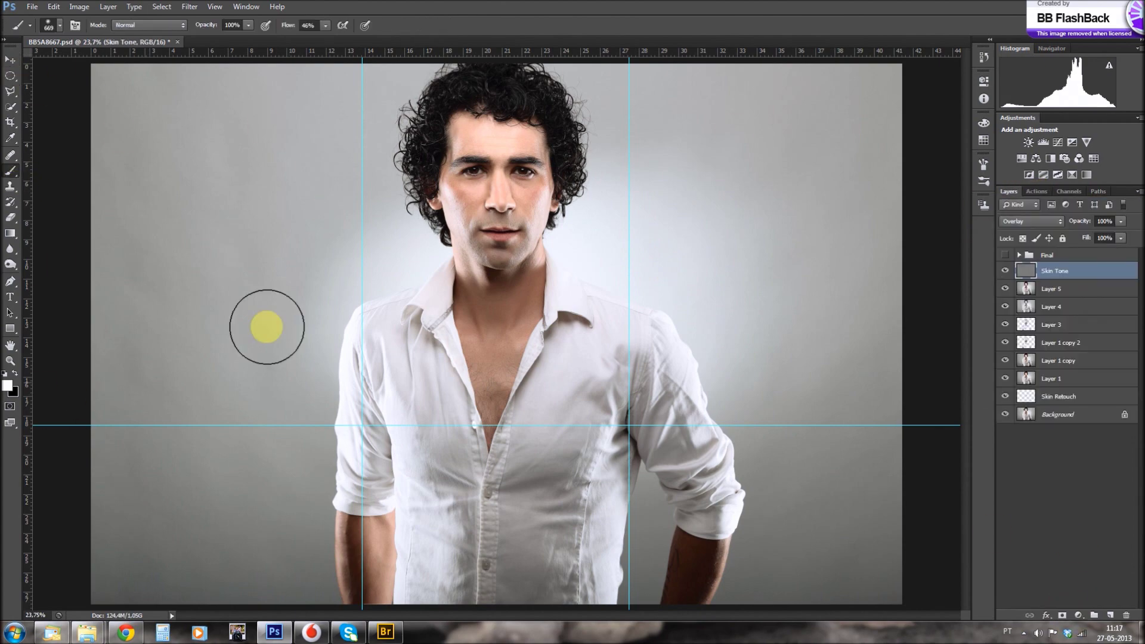
key(0)
key(6)
scroll(451, 203, up, 5)
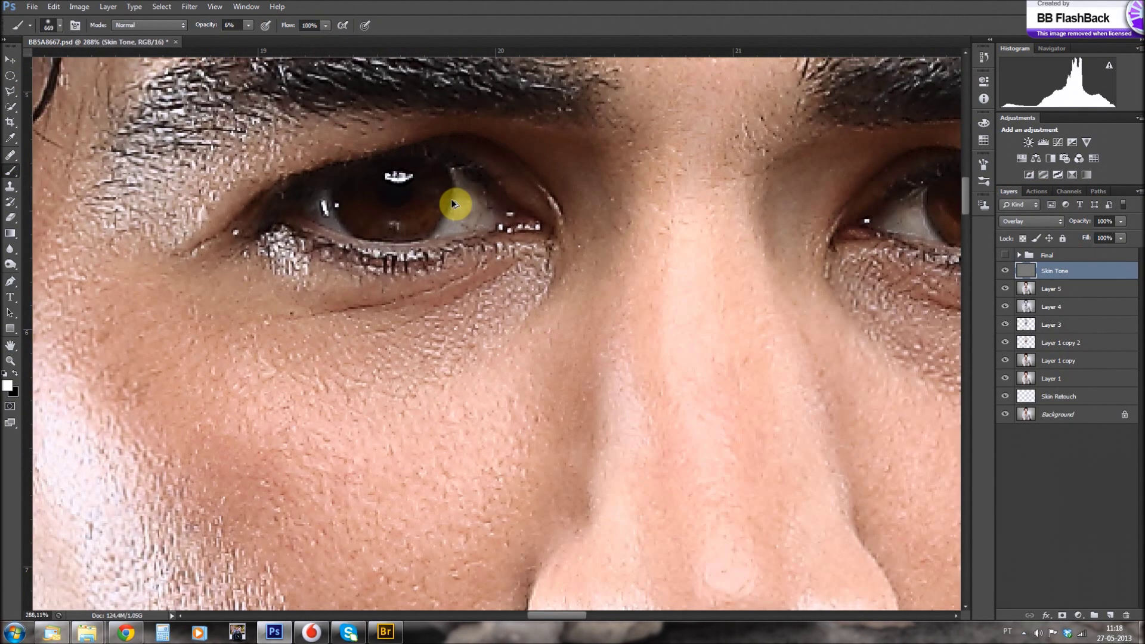
drag(494, 209, 354, 207)
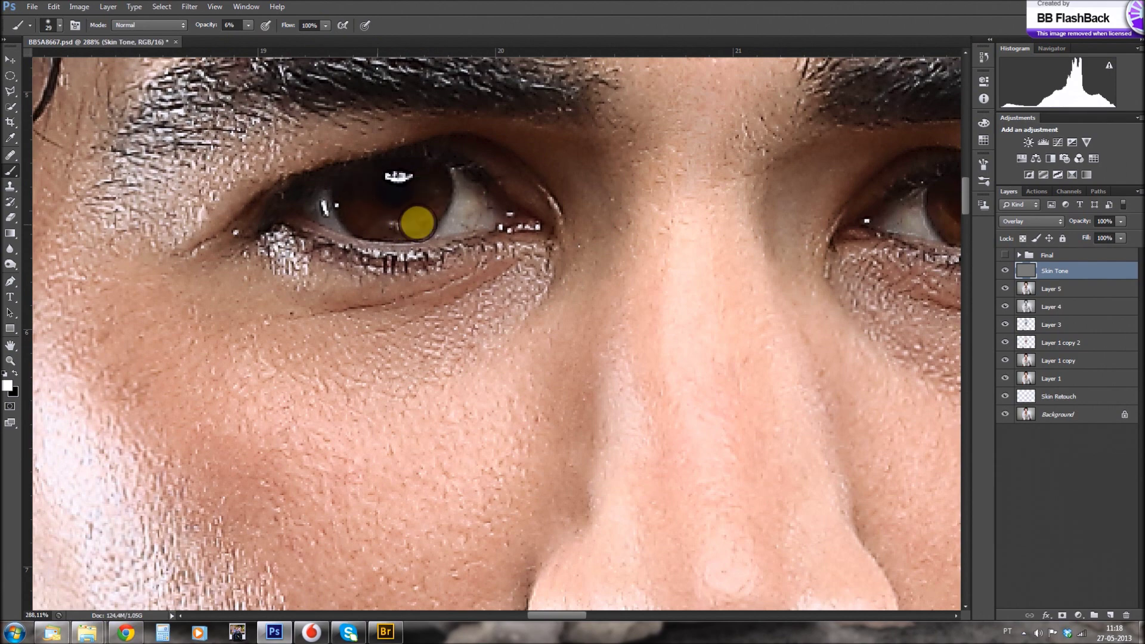
scroll(644, 210, right, 2)
scroll(451, 231, right, 5)
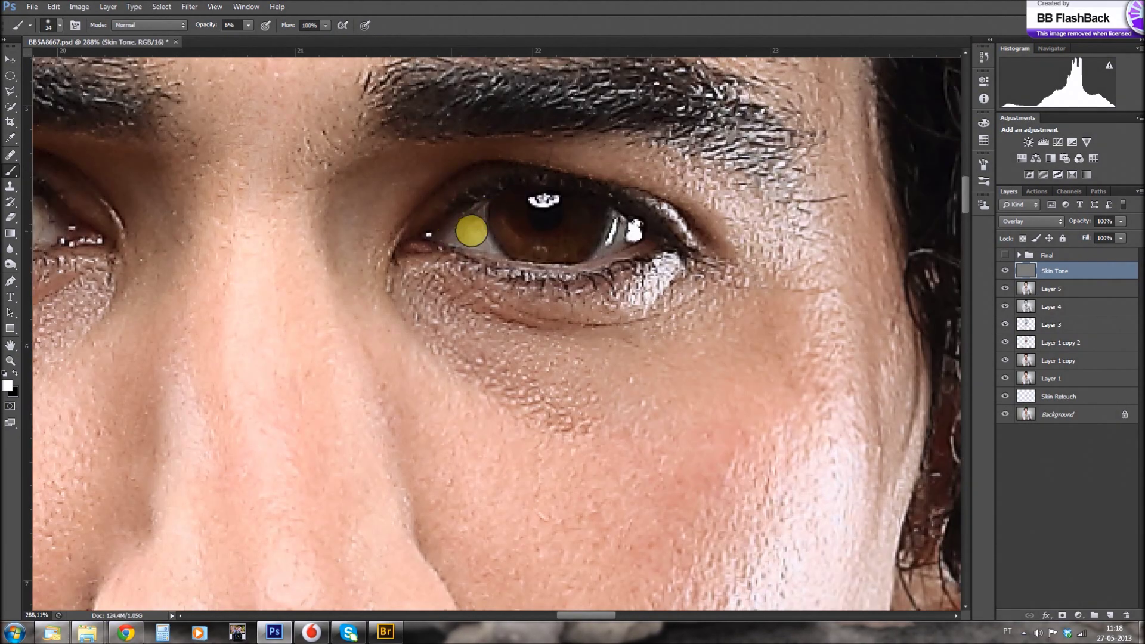
- Set the brush to 62% opacity and a smaller size, with black as the painting colour
key(6)
key(2)
key(bracketleft)
key(bracketleft)
key(bracketleft)
scroll(544, 240, left, 5)
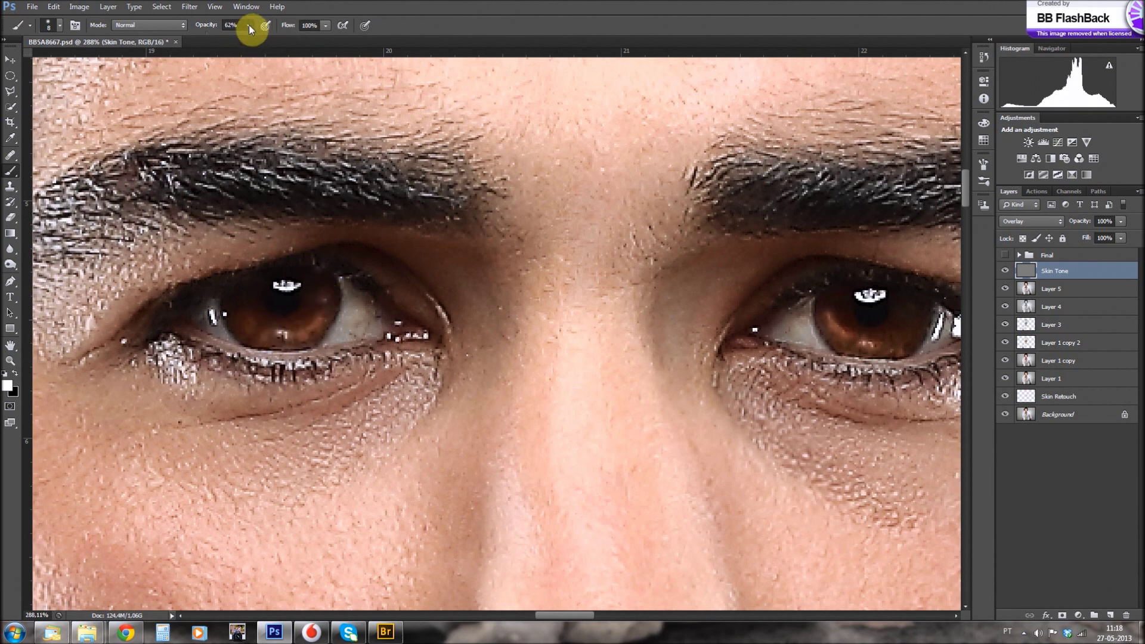
click(14, 373)
key(bracketleft)
key(bracketleft)
key(bracketleft)
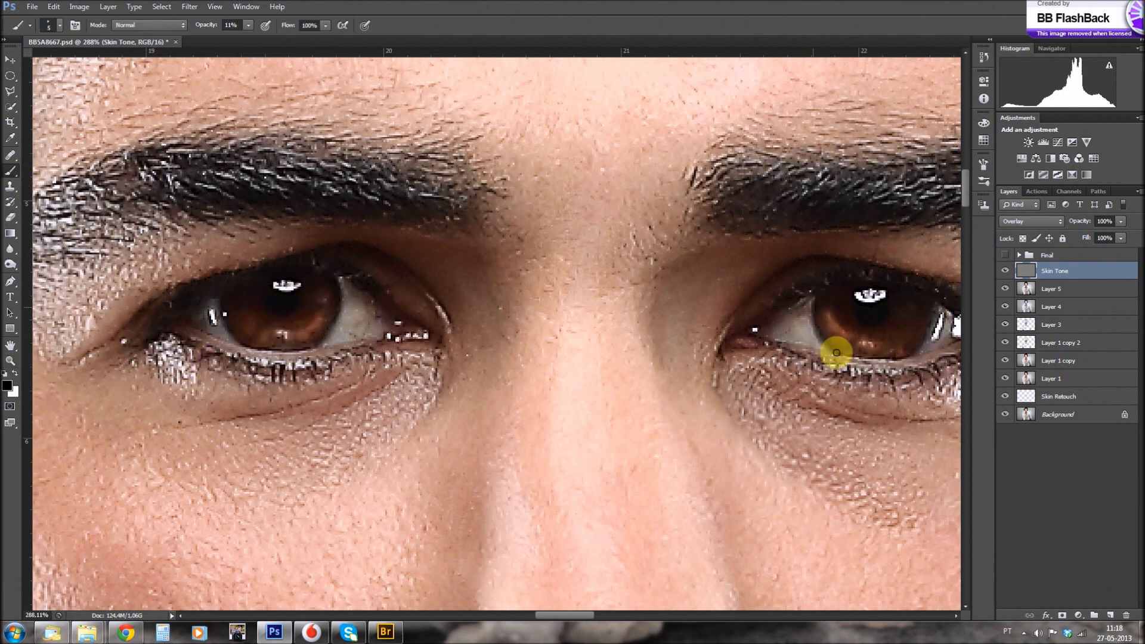
- Heal on Layer 5, fit the image, reselect Skin Tone and show the Actions panel
key(alt+bracketleft)
click(10, 155)
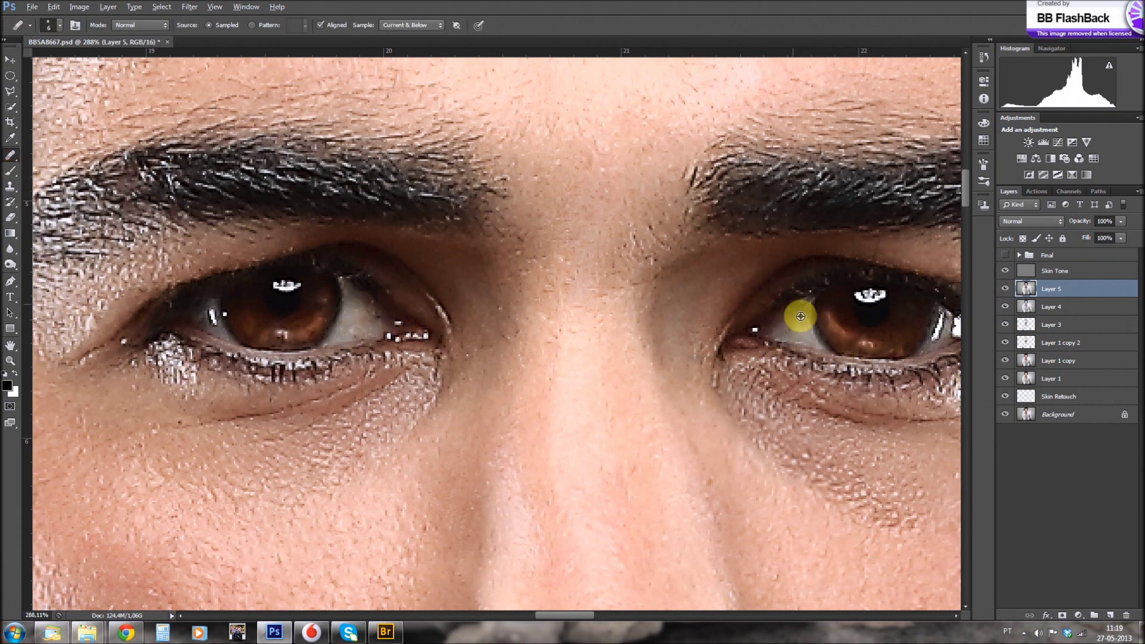
key(ctrl+0)
click(1049, 271)
click(1120, 221)
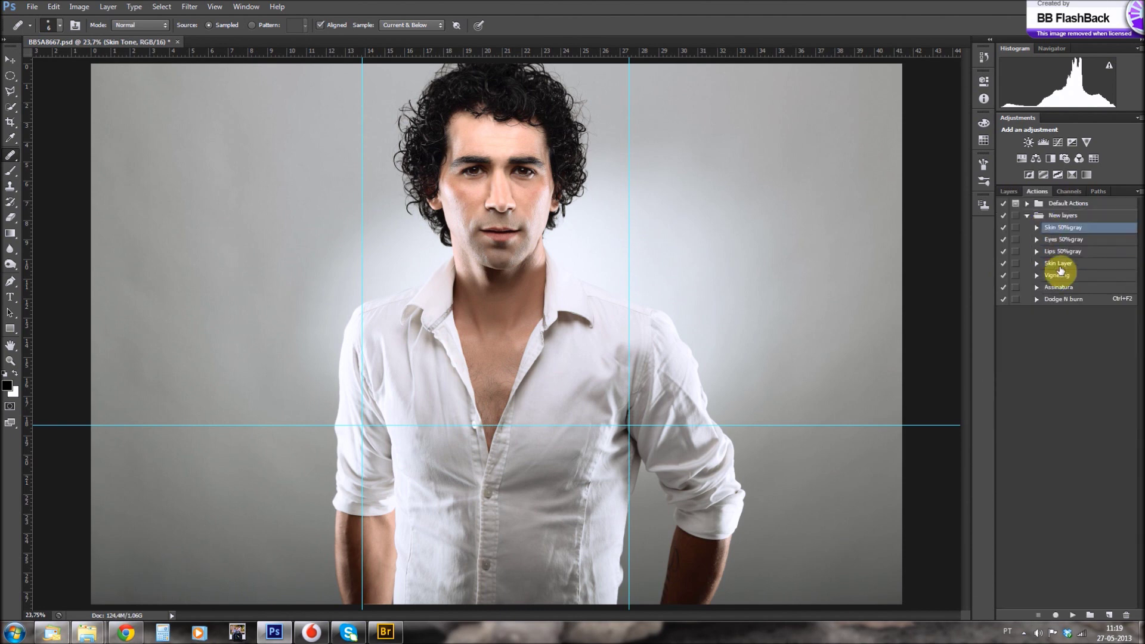
- Duplicate the Skin Tone layer and paint faint shading down the chest and sleeve with a 199 brush
drag(1058, 272, 1109, 614)
key(b)
drag(465, 135, 501, 142)
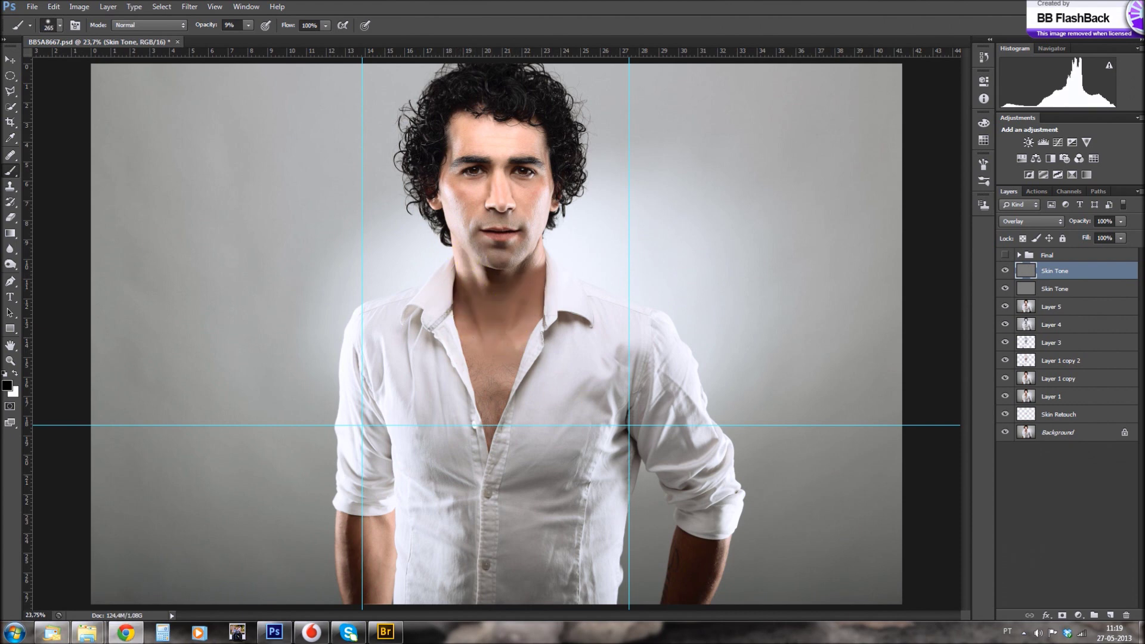
drag(507, 263, 497, 406)
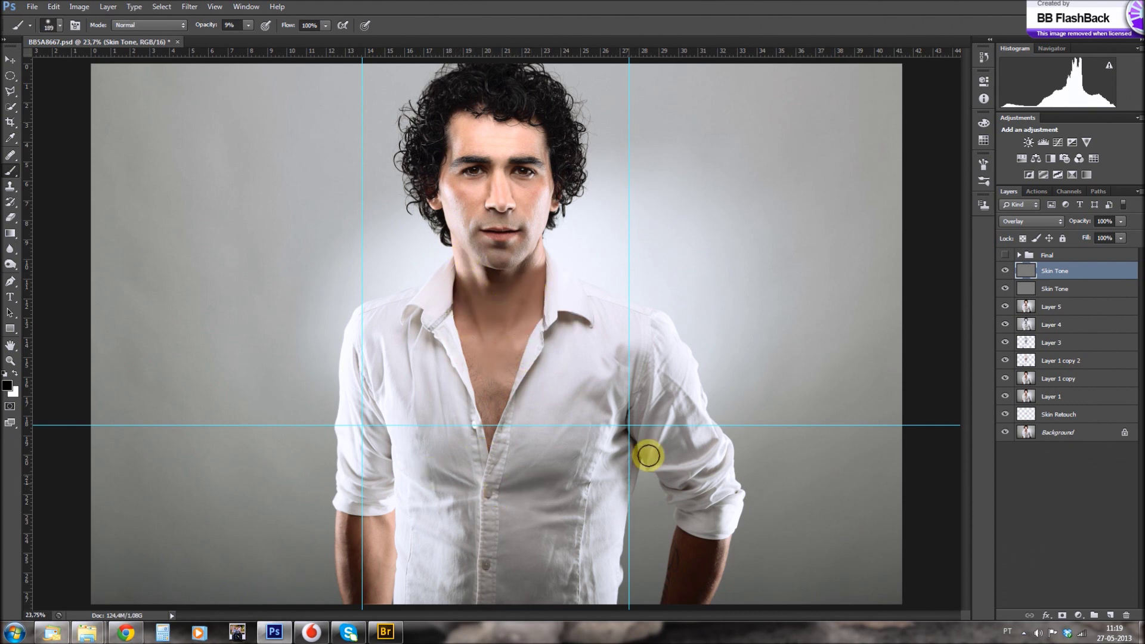
drag(653, 435, 705, 477)
- Close a stray browser window and set a white brush at 7% opacity, size about 147
right_click(428, 637)
click(455, 598)
click(755, 493)
click(15, 374)
drag(473, 217, 449, 162)
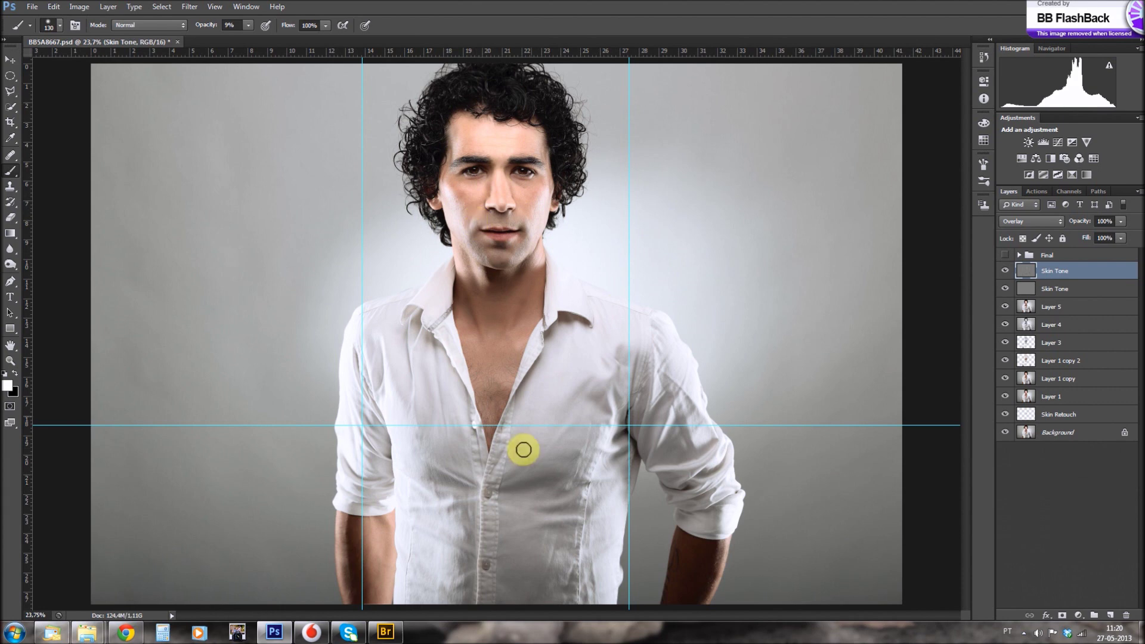
drag(248, 25, 273, 69)
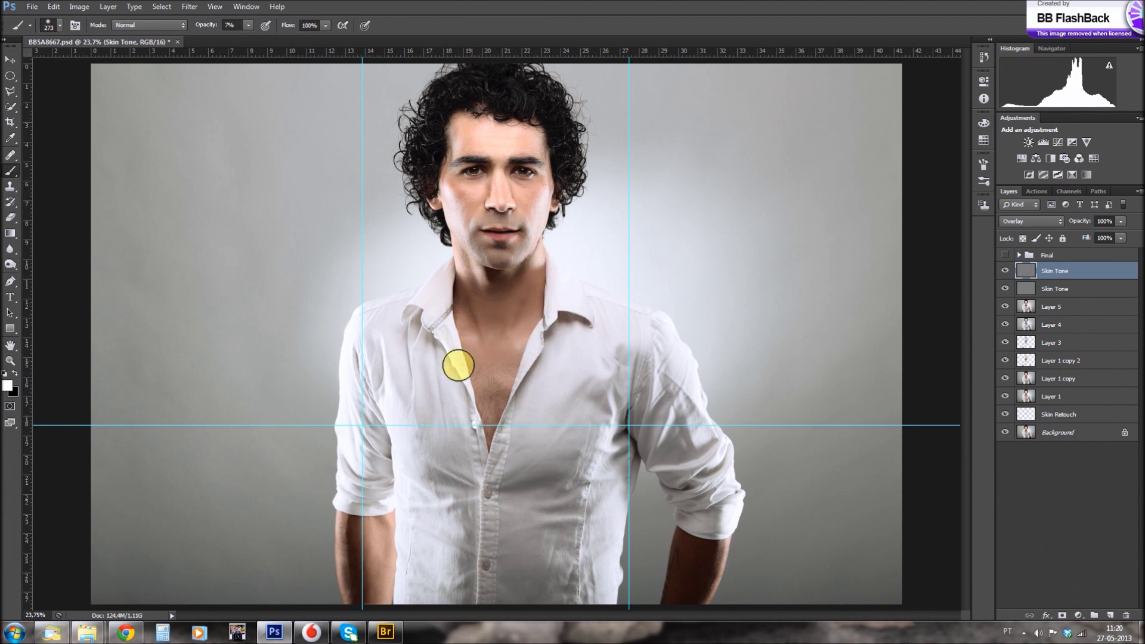
drag(349, 484, 349, 541)
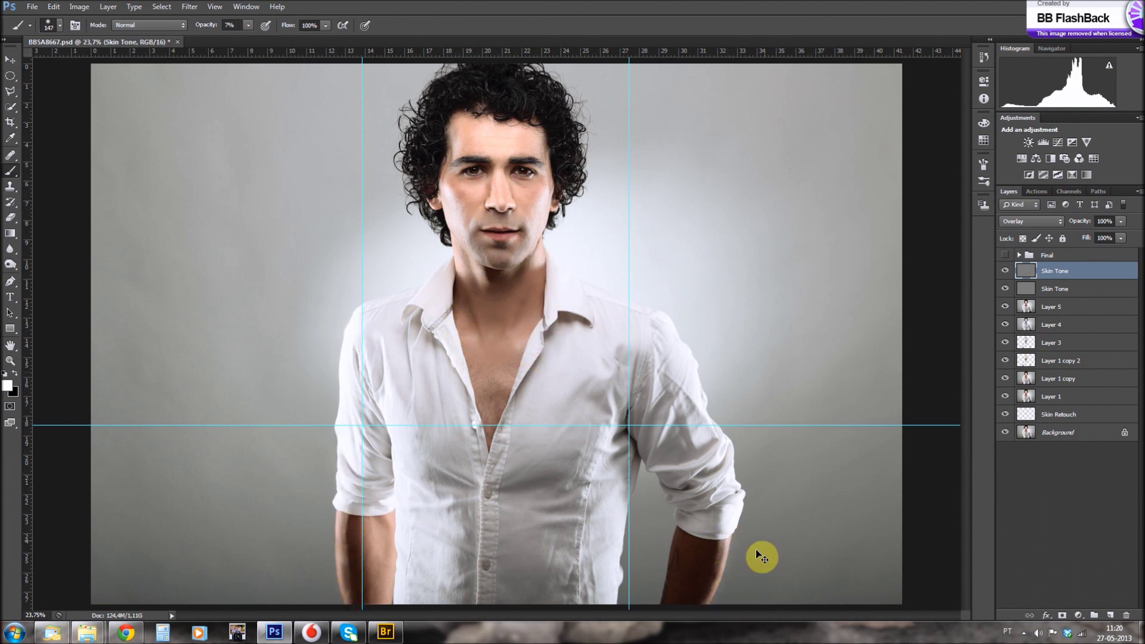
- Set Skin Tone opacity to about 52%, show the top Skin Tone layer, and stamp visible into Layer 6
drag(1121, 221, 1092, 239)
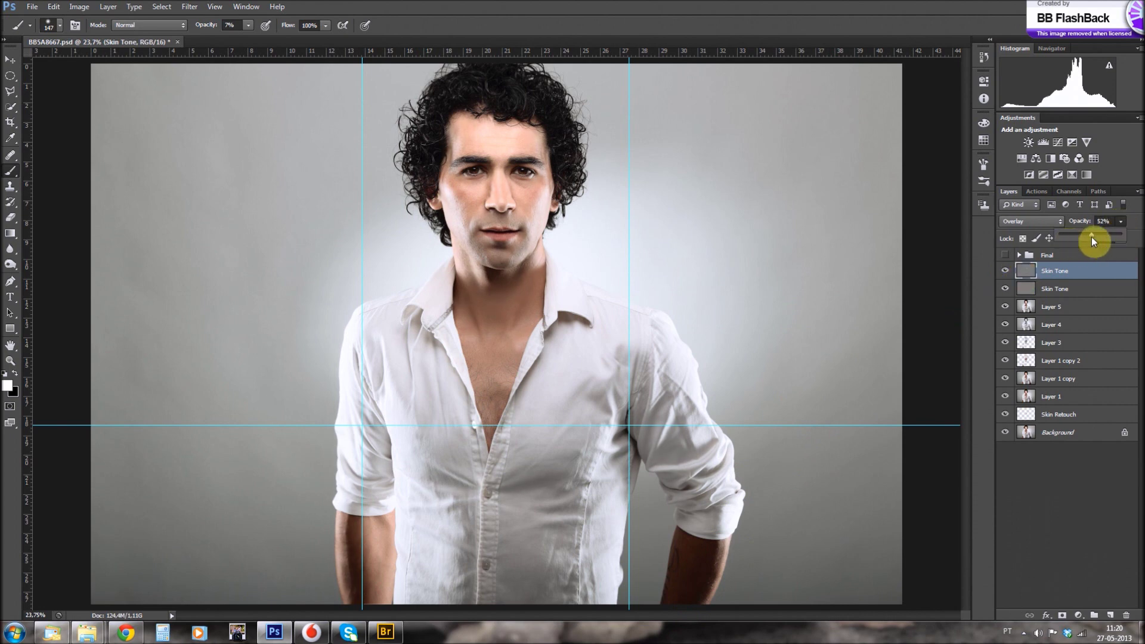
click(1007, 271)
key(ctrl+shift+alt+e)
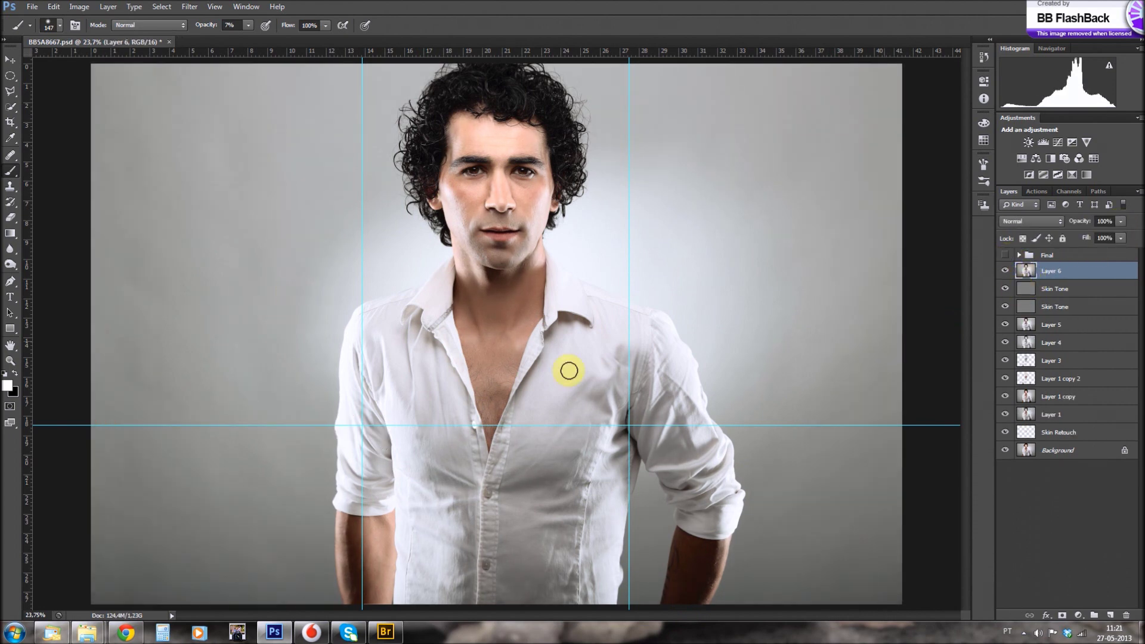
- Select the grey background with the Magic Wand and paint the left shirt into the selection
drag(10, 107, 48, 122)
click(332, 276)
click(664, 567)
alt+click(378, 276)
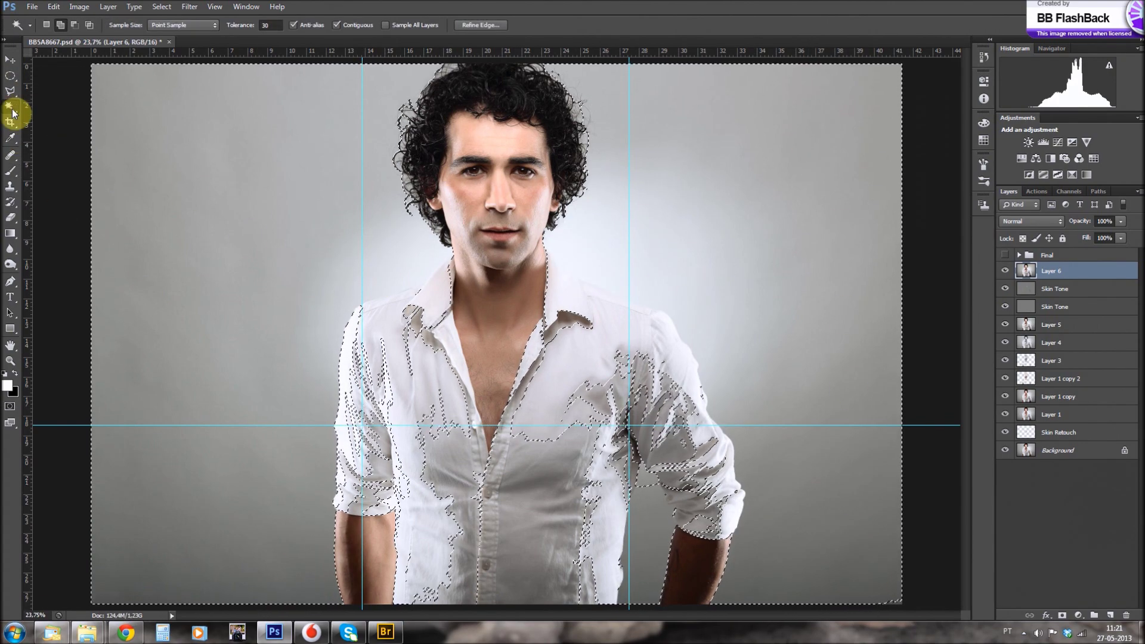
drag(10, 107, 47, 107)
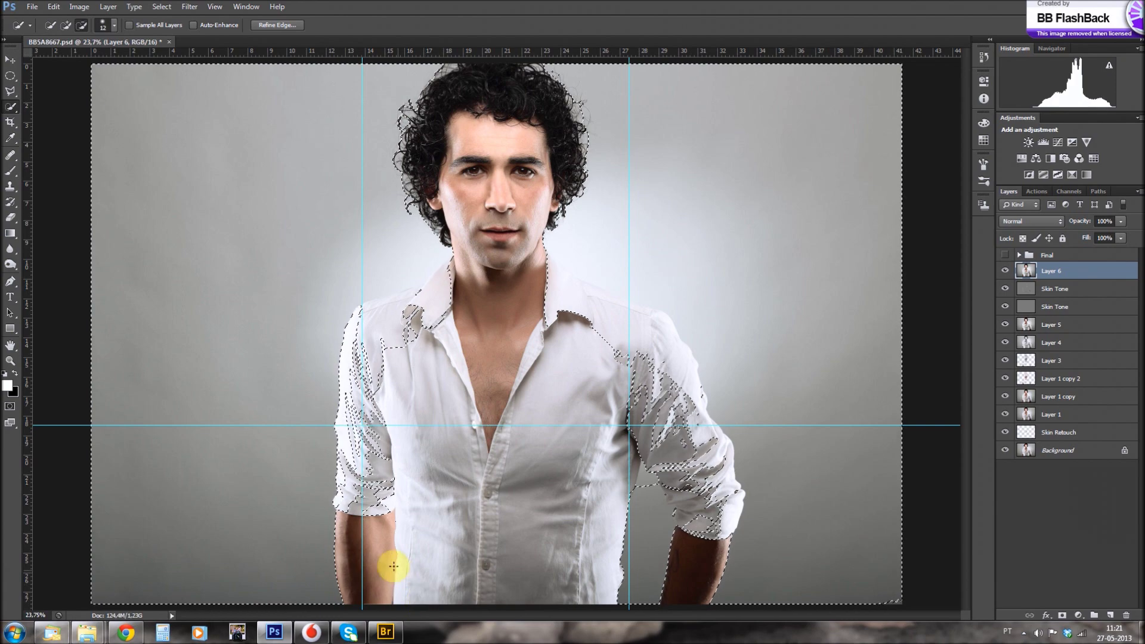
scroll(382, 525, up, 5)
mouse_move(352, 382)
mouse_down()
mouse_move(427, 230)
mouse_move(370, 227)
mouse_up()
scroll(427, 231, up, 2)
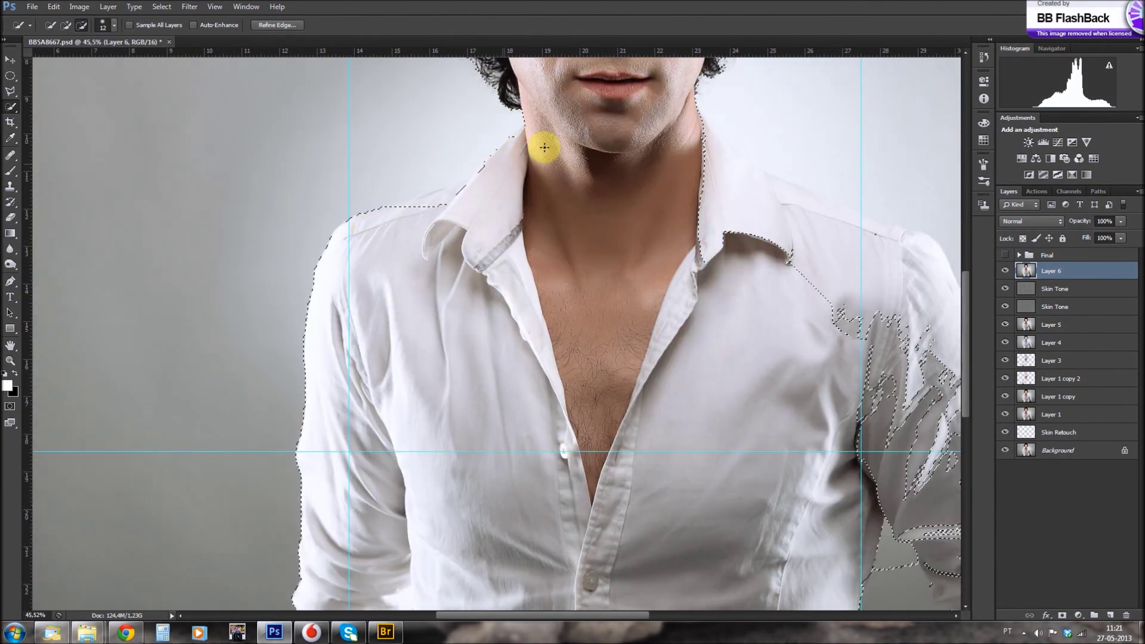
scroll(544, 147, up, 3)
- Correct the selection edge along the left and right collar
mouse_move(449, 194)
mouse_down()
mouse_move(322, 235)
mouse_move(478, 173)
mouse_up()
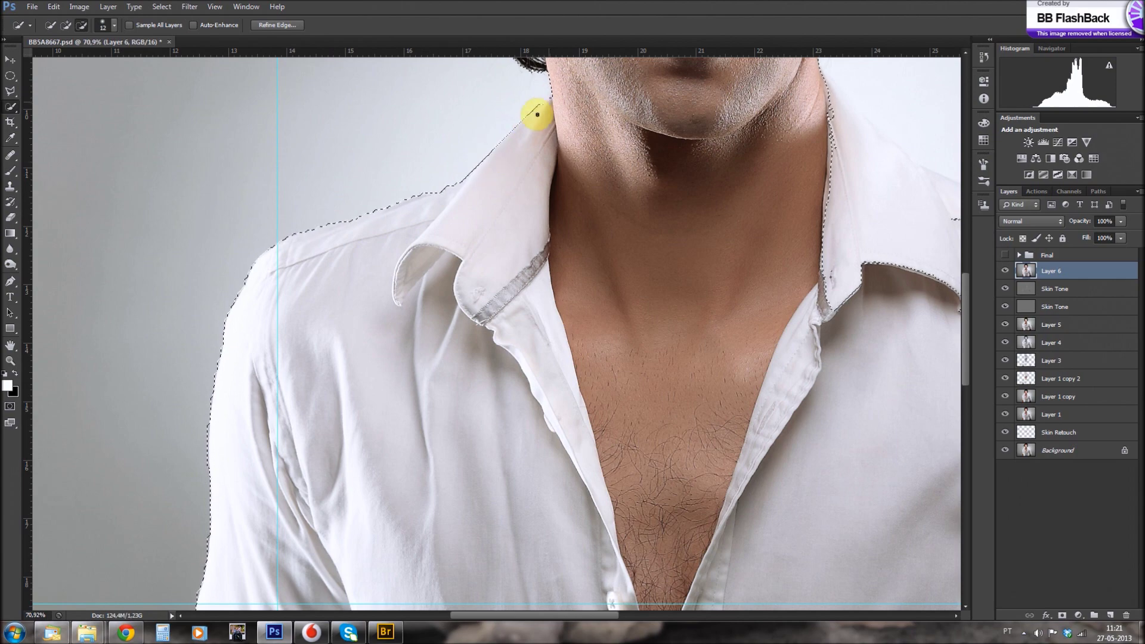
scroll(644, 191, right, 6)
scroll(824, 437, down, 5)
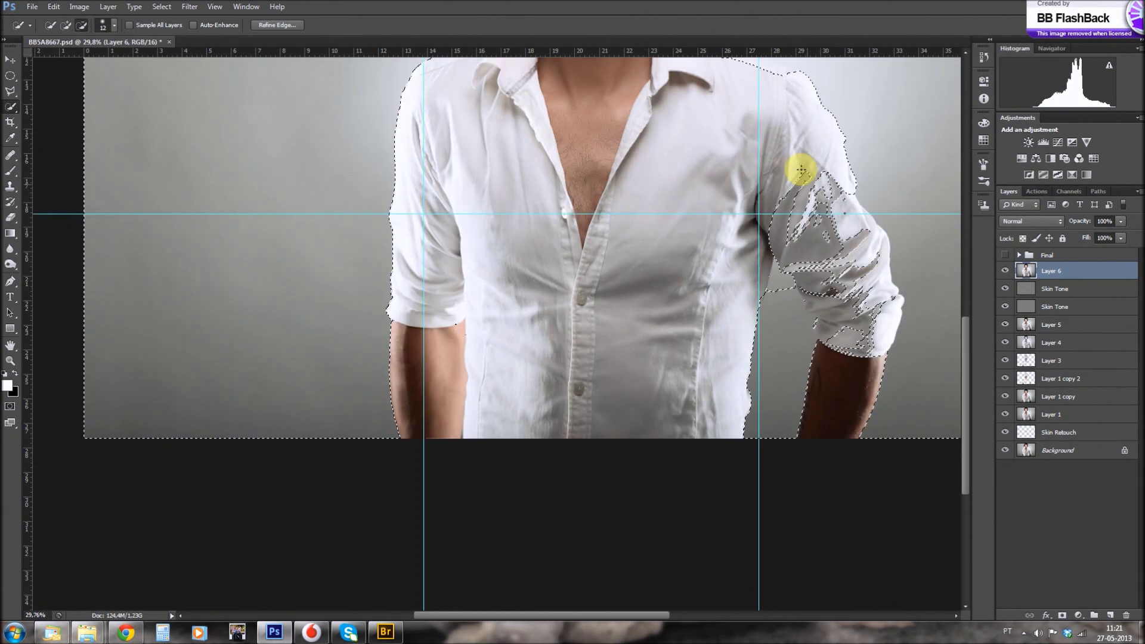
scroll(818, 370, up, 3)
scroll(538, 181, up, 3)
scroll(538, 181, up, 2)
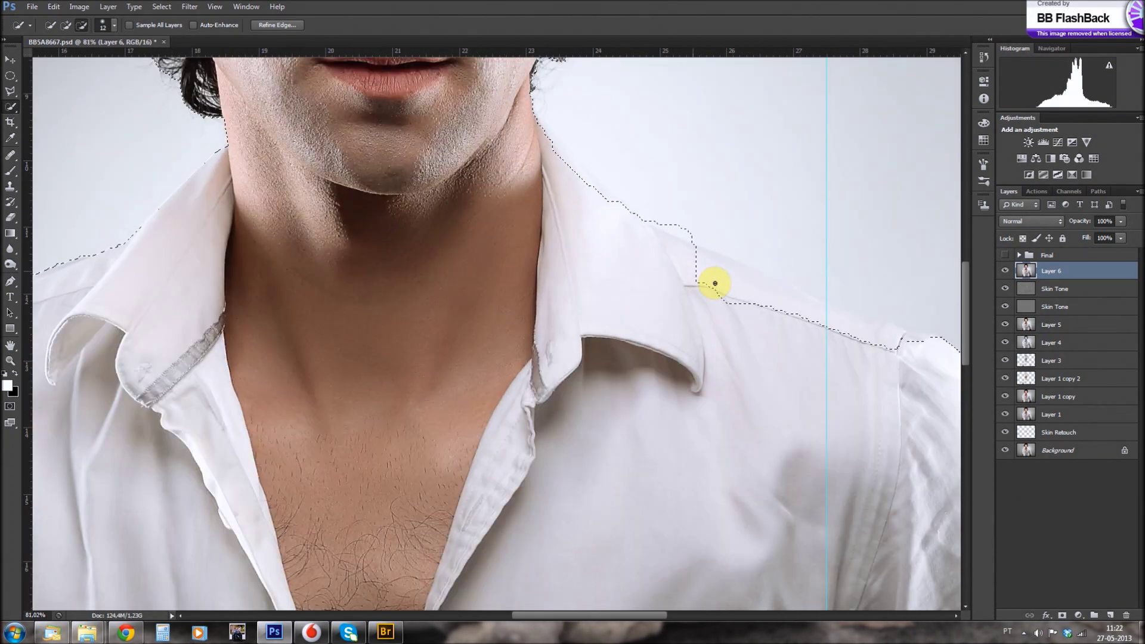
drag(624, 253, 681, 224)
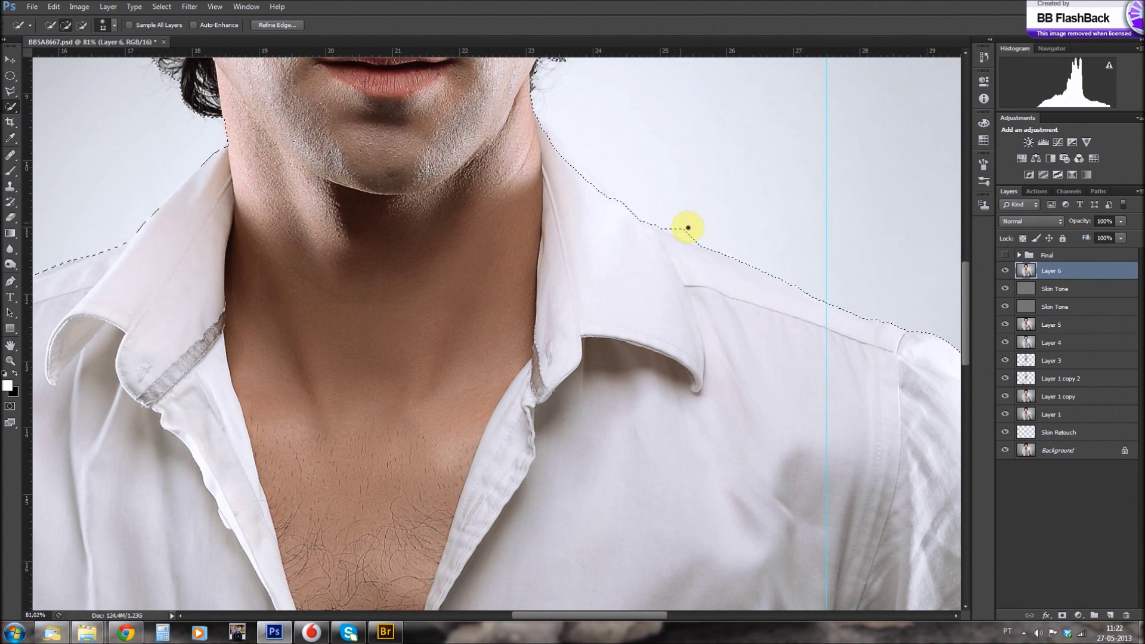
alt+scroll(785, 379, down, 2)
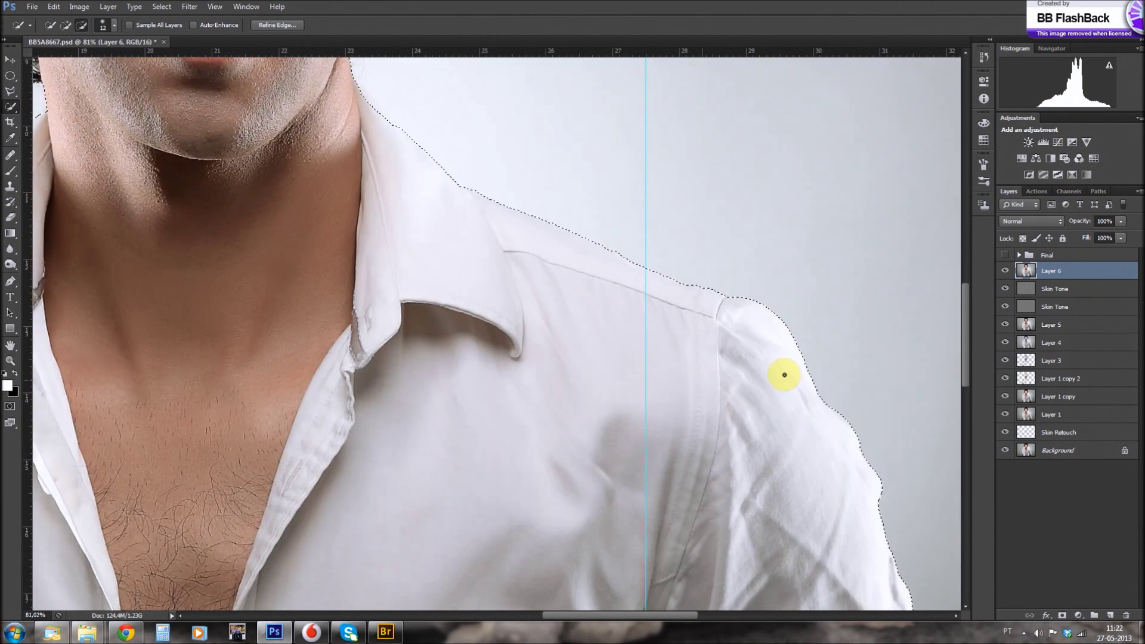
alt+scroll(136, 155, down, 2)
- Clean up the right sleeve selection and remove background near the armpit
key(shift+w)
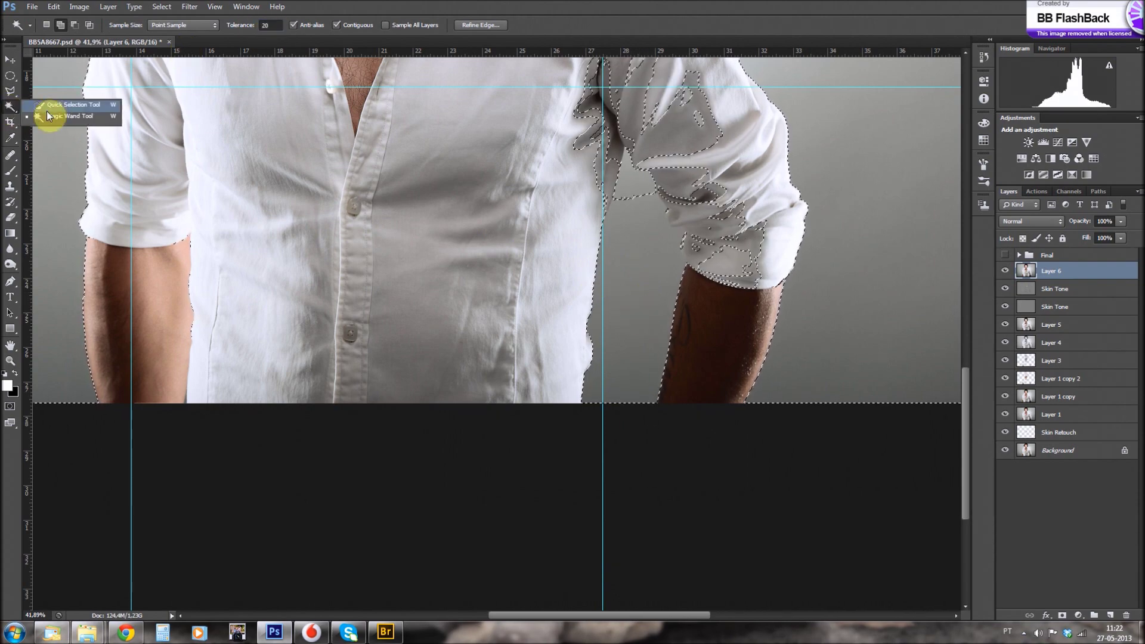
click(11, 108)
mouse_move(726, 271)
mouse_down()
mouse_move(652, 102)
mouse_move(603, 168)
mouse_move(631, 102)
mouse_move(569, 269)
mouse_up()
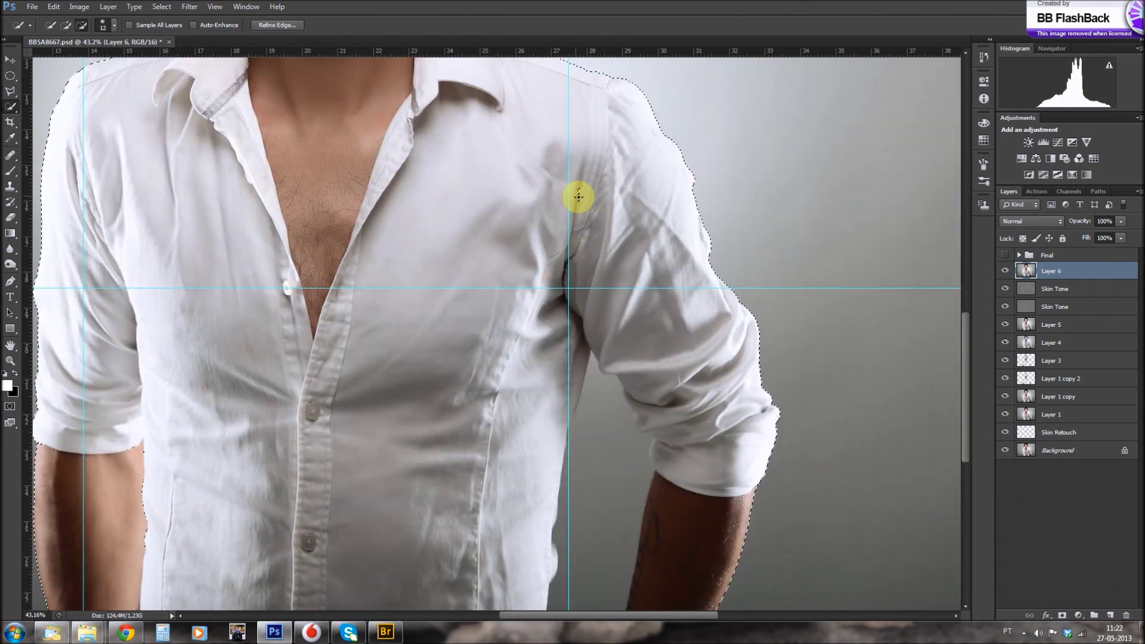
scroll(566, 255, down, 2)
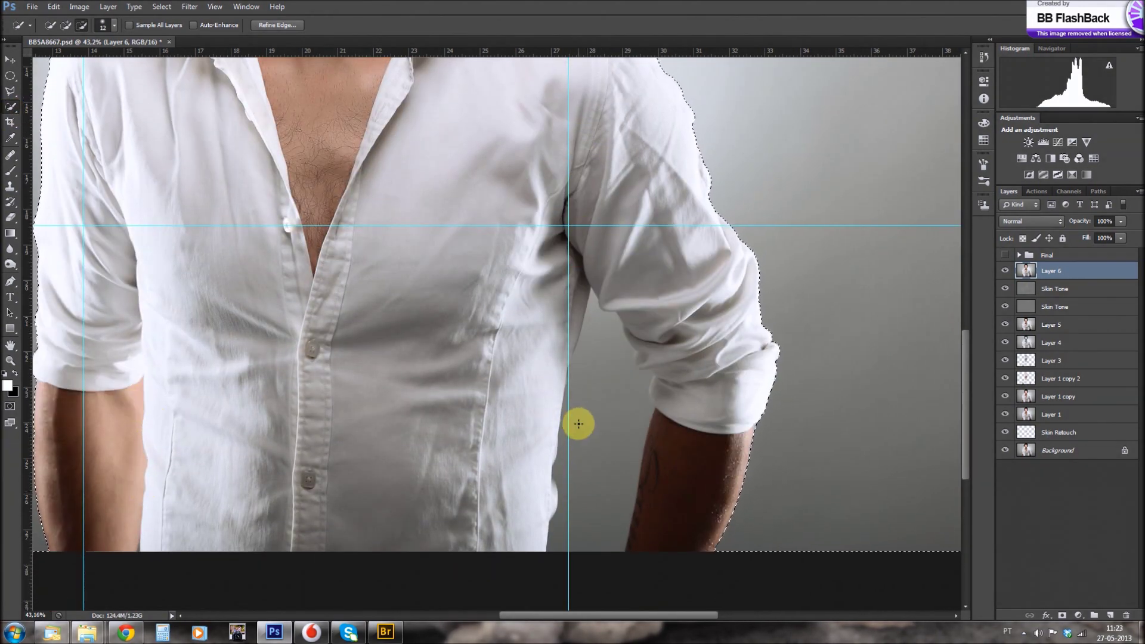
scroll(564, 339, up, 5)
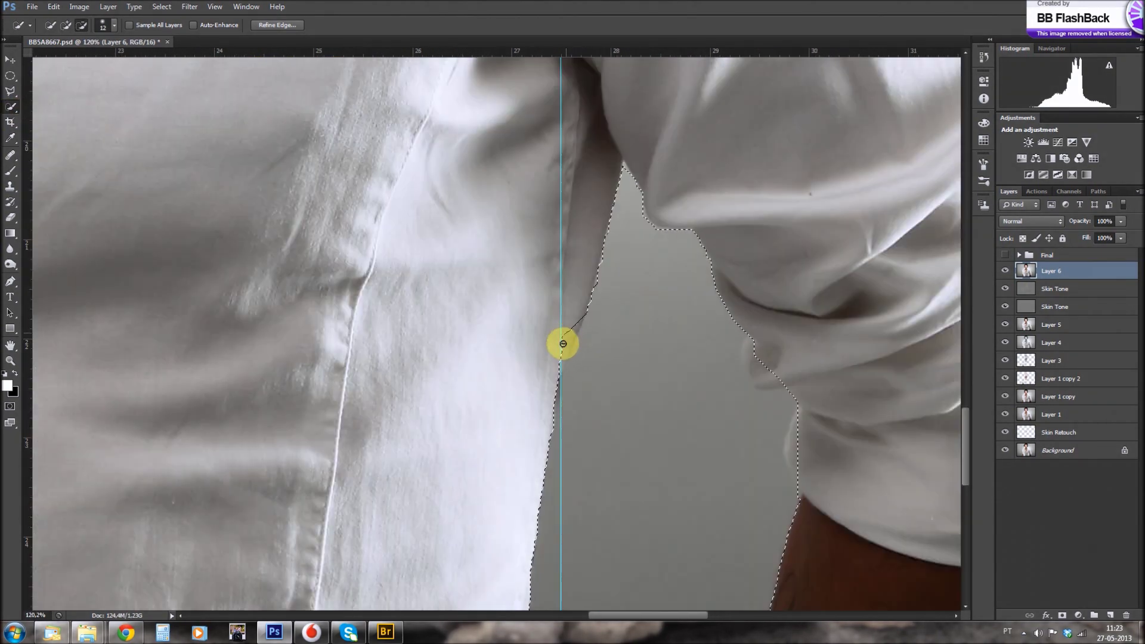
mouse_move(555, 370)
mouse_down()
mouse_move(804, 455)
mouse_move(757, 345)
mouse_move(769, 382)
mouse_up()
- Refine the selection around the hair beside the ear, then add a layer mask to Layer 6
key(ctrl+0)
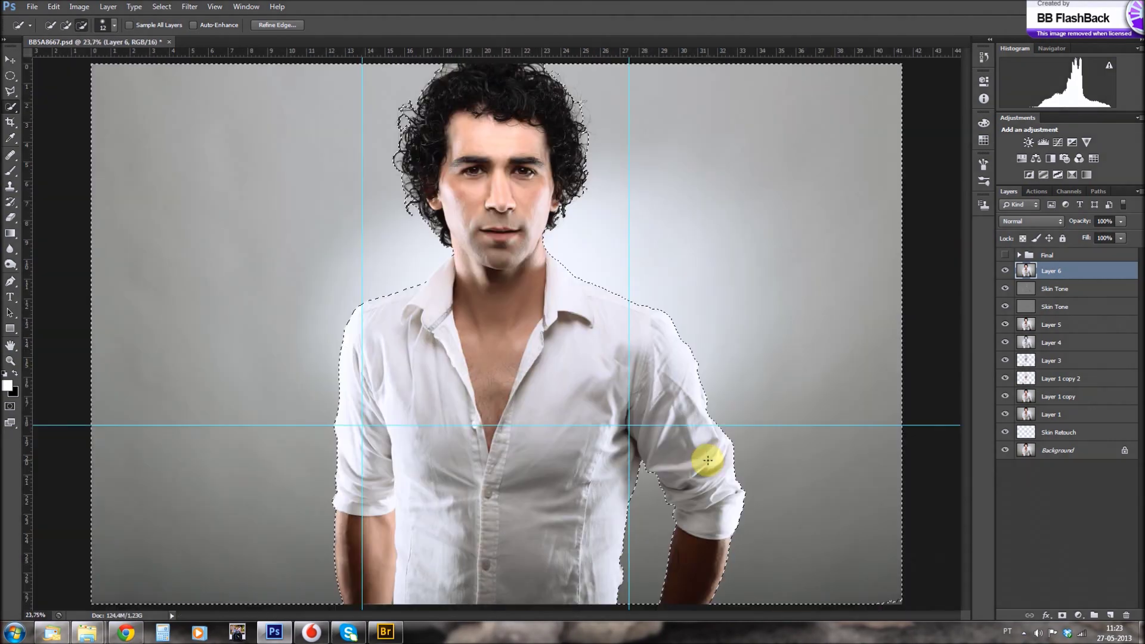
drag(10, 111, 48, 123)
scroll(411, 163, up, 5)
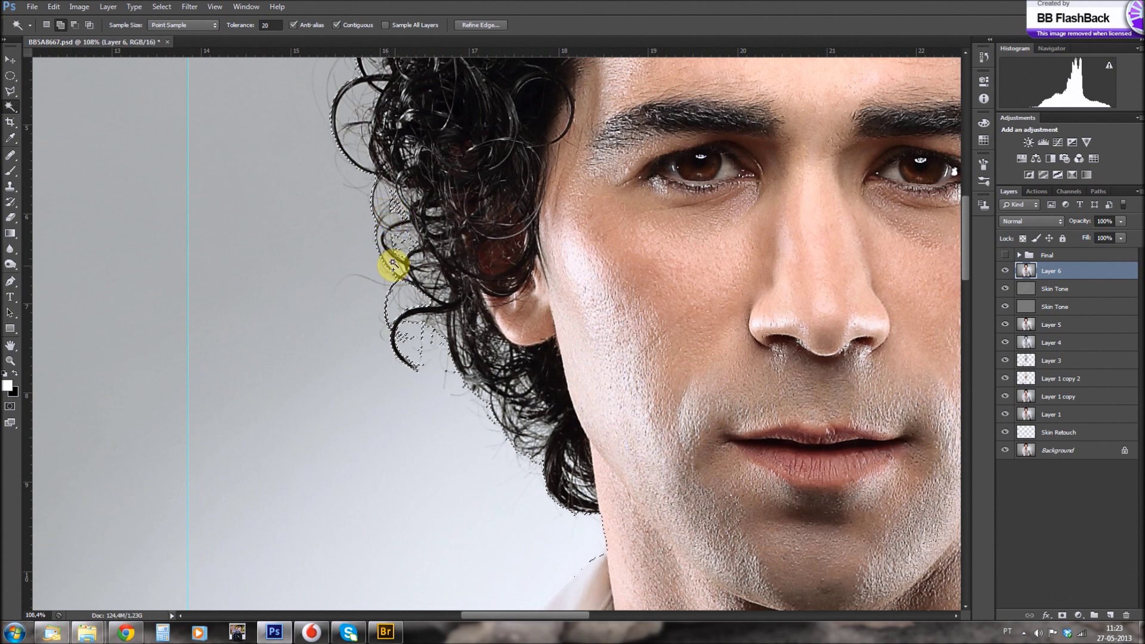
scroll(417, 131, down, 2)
scroll(537, 146, down, 1)
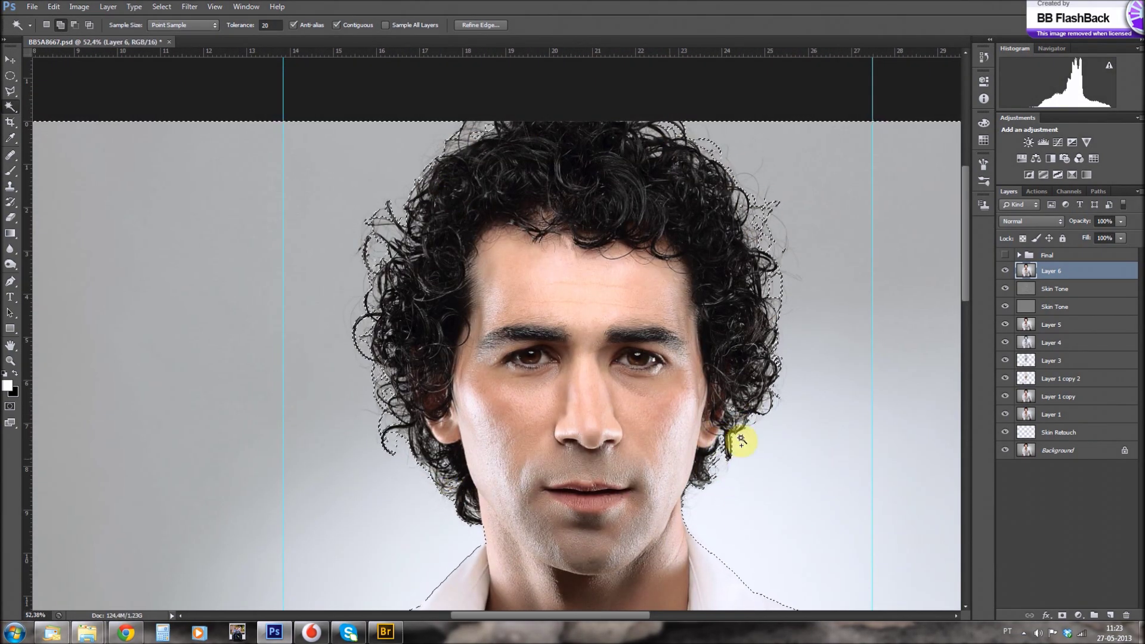
click(1062, 614)
- Refine Layer 6's mask edge at 4.2 px, 8% contrast, −12% shift, brushing fringe off the hair
double_click(1053, 272)
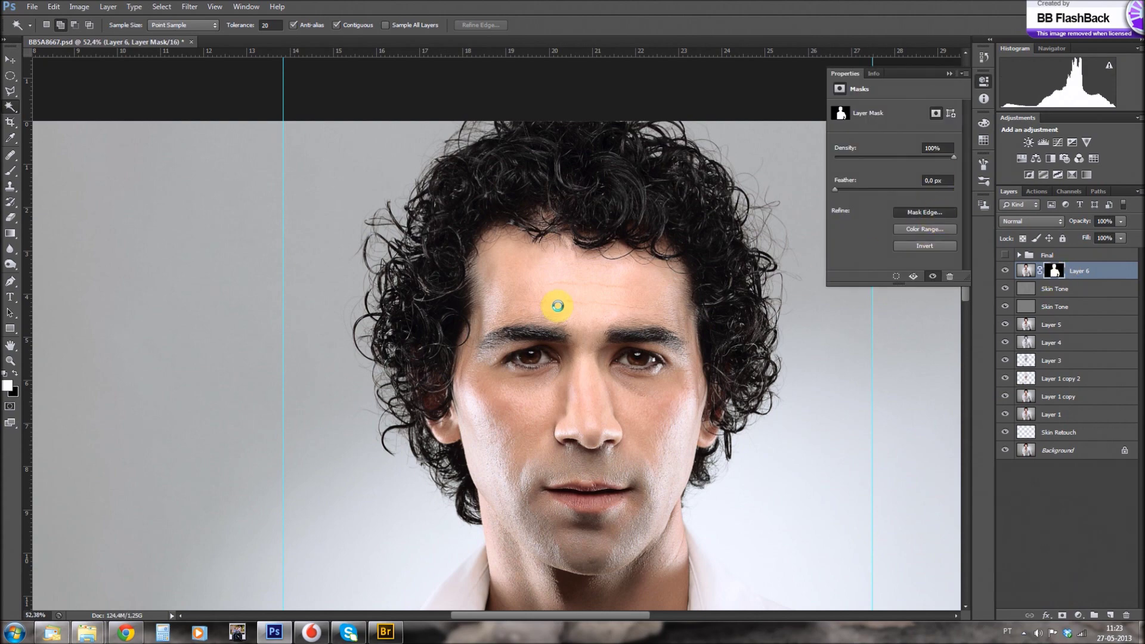
key(alt+ctrl+r)
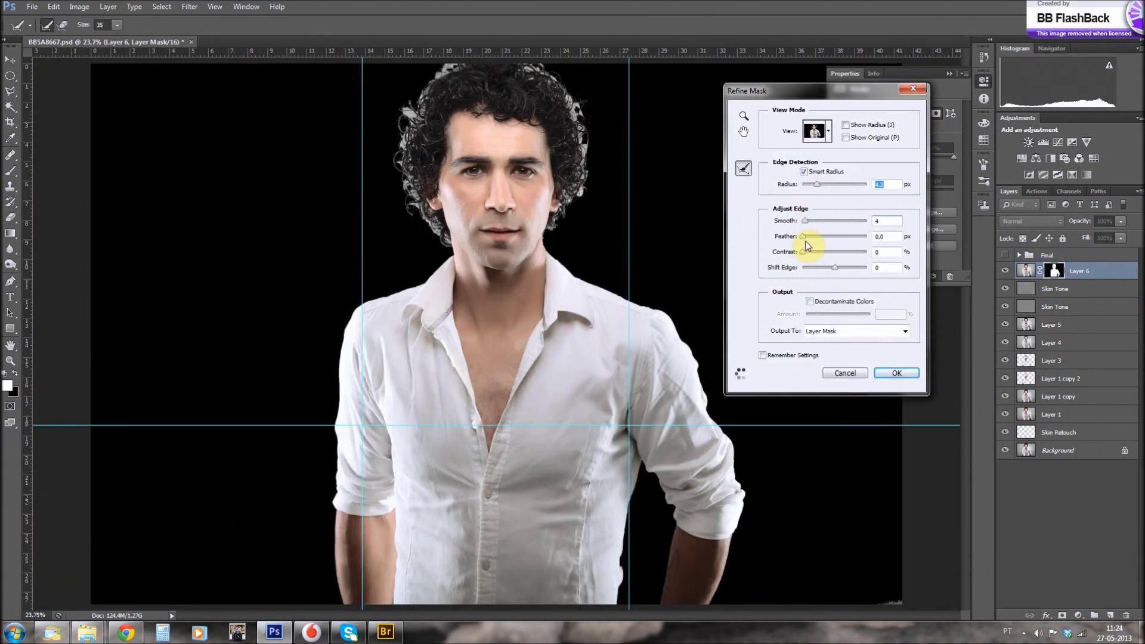
key(bracketright)
key(bracketright)
key(bracketright)
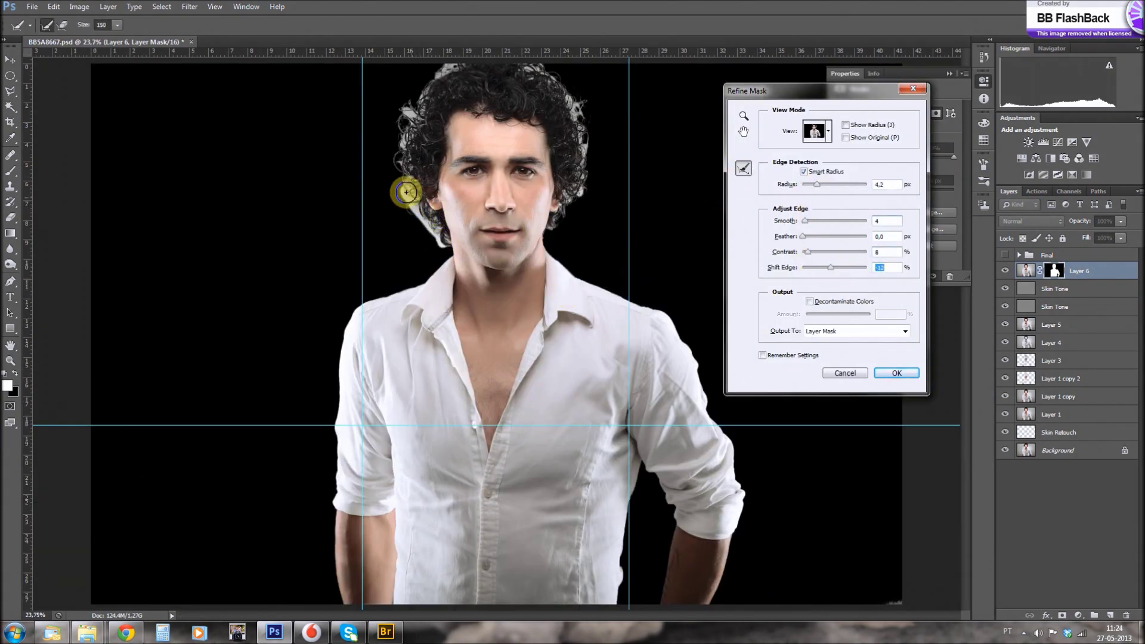
drag(409, 186, 423, 155)
key(bracketleft)
key(bracketleft)
key(bracketleft)
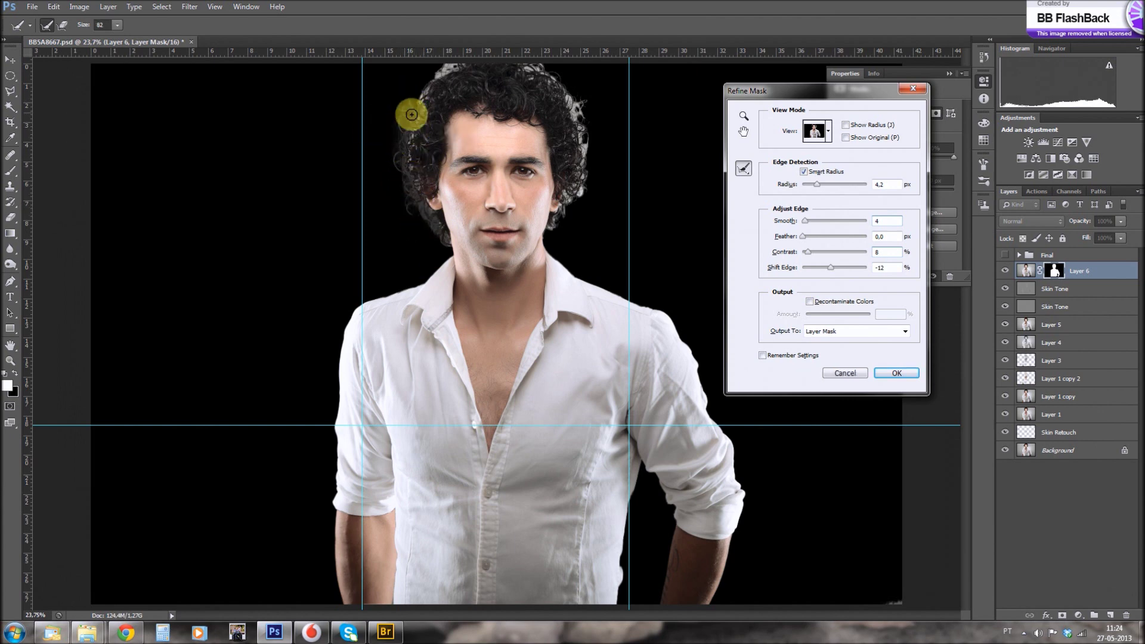
drag(428, 91, 428, 105)
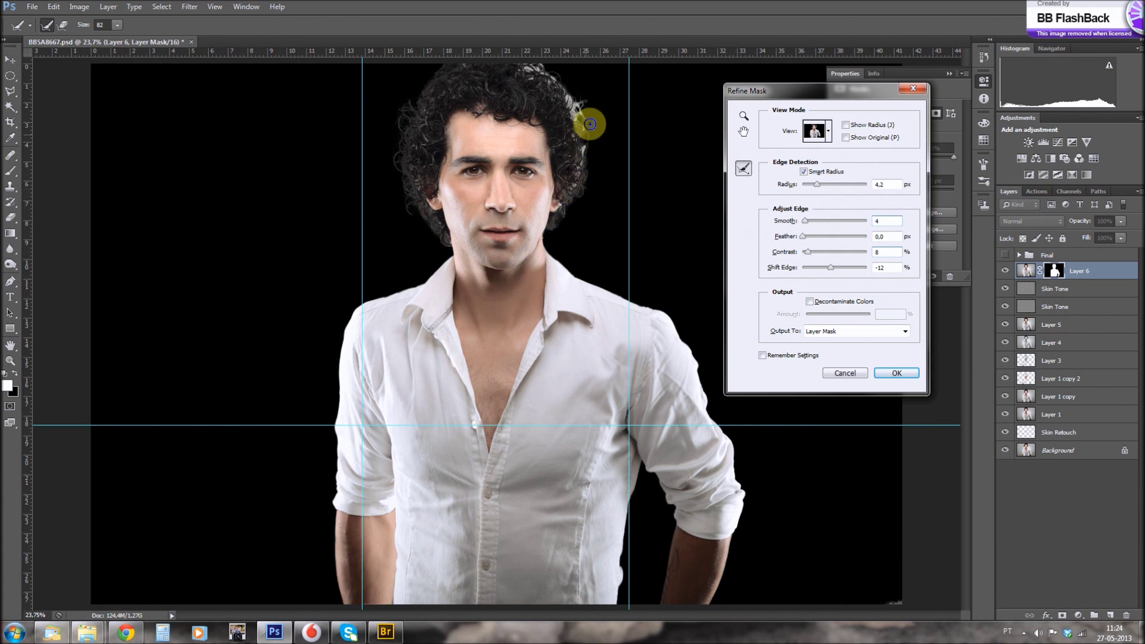
drag(551, 79, 619, 100)
key(bracketright)
key(bracketright)
key(bracketright)
click(894, 373)
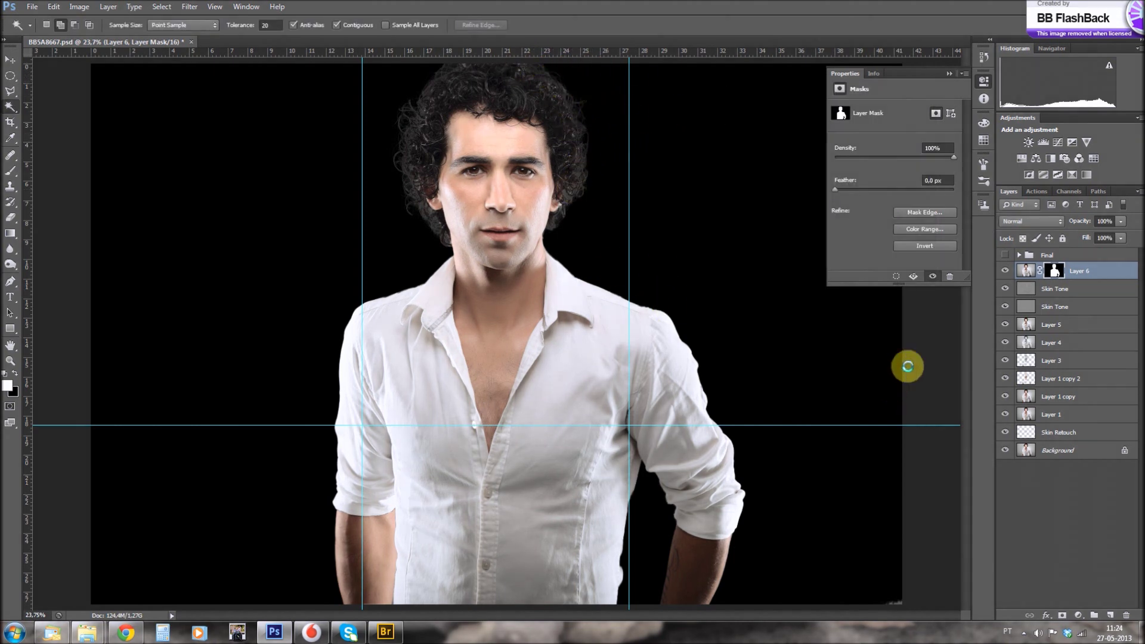
click(1026, 290)
- Add a Brightness/Contrast layer at −54 and a new Soft Light Layer 7 with a 100% brush
click(1027, 142)
drag(895, 139, 873, 143)
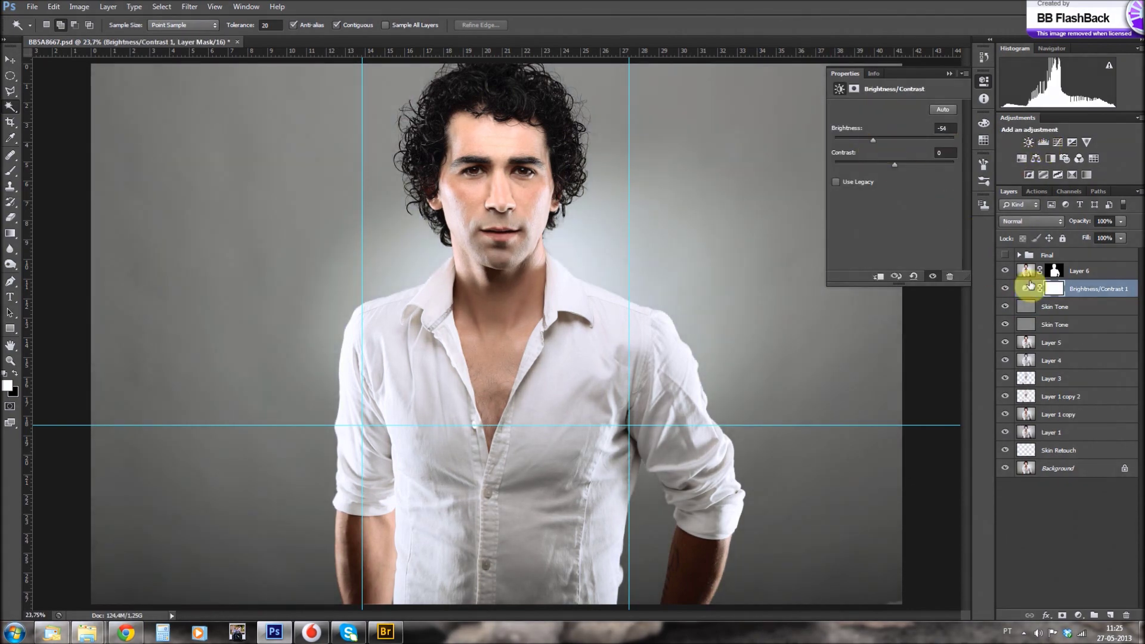
click(1110, 615)
key(b)
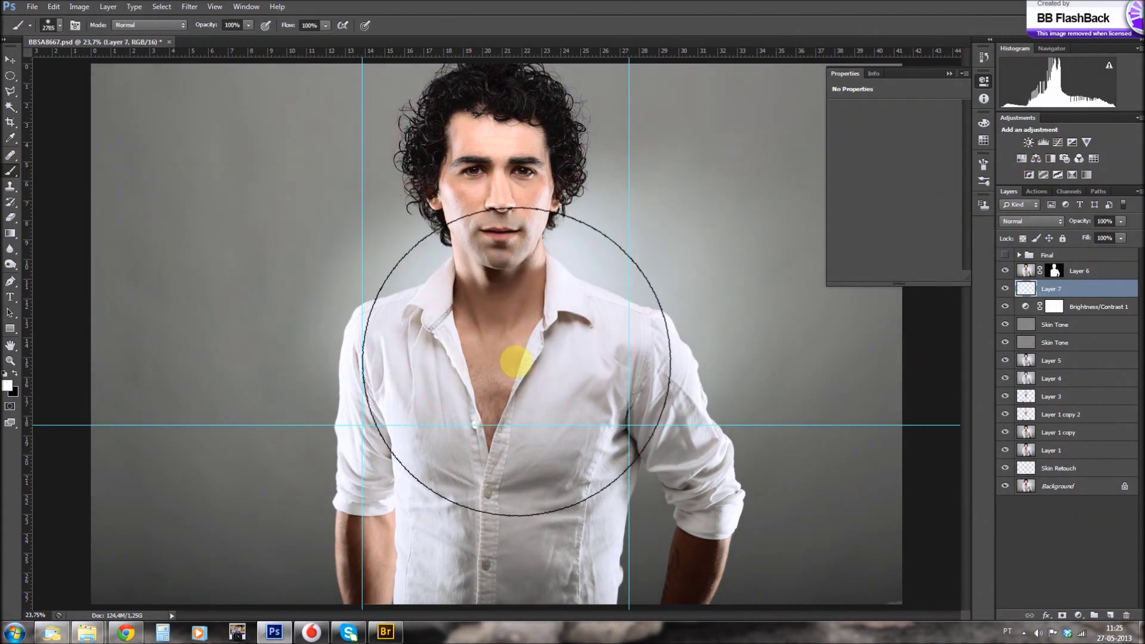
key(0)
click(1030, 221)
click(1032, 386)
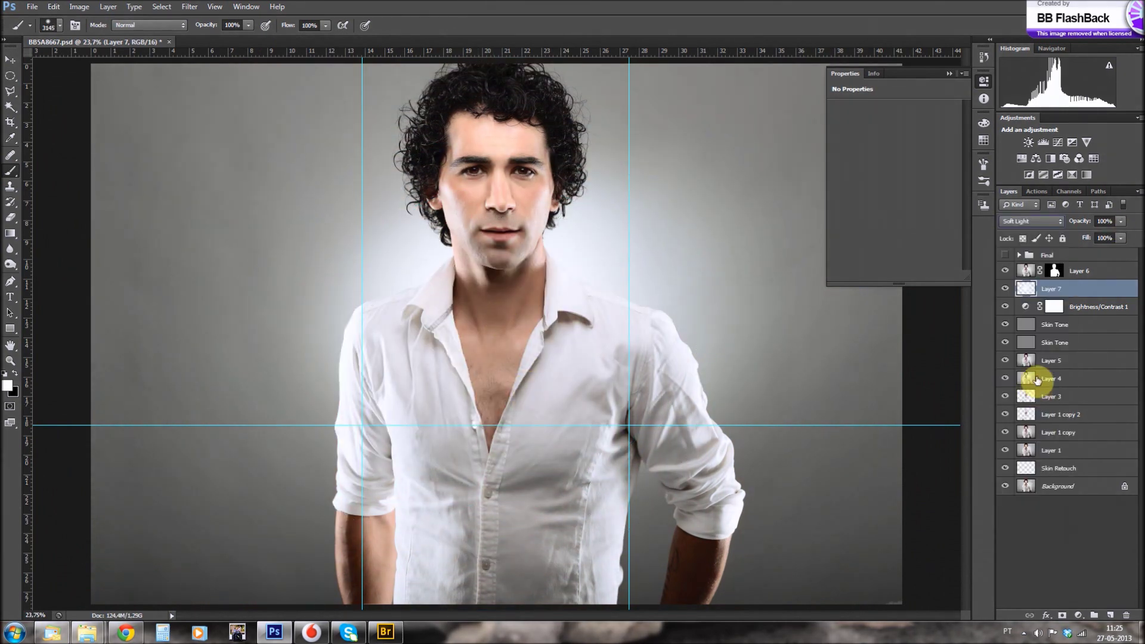
- Crop the image slightly tighter and move the watermark left of the man
key(c)
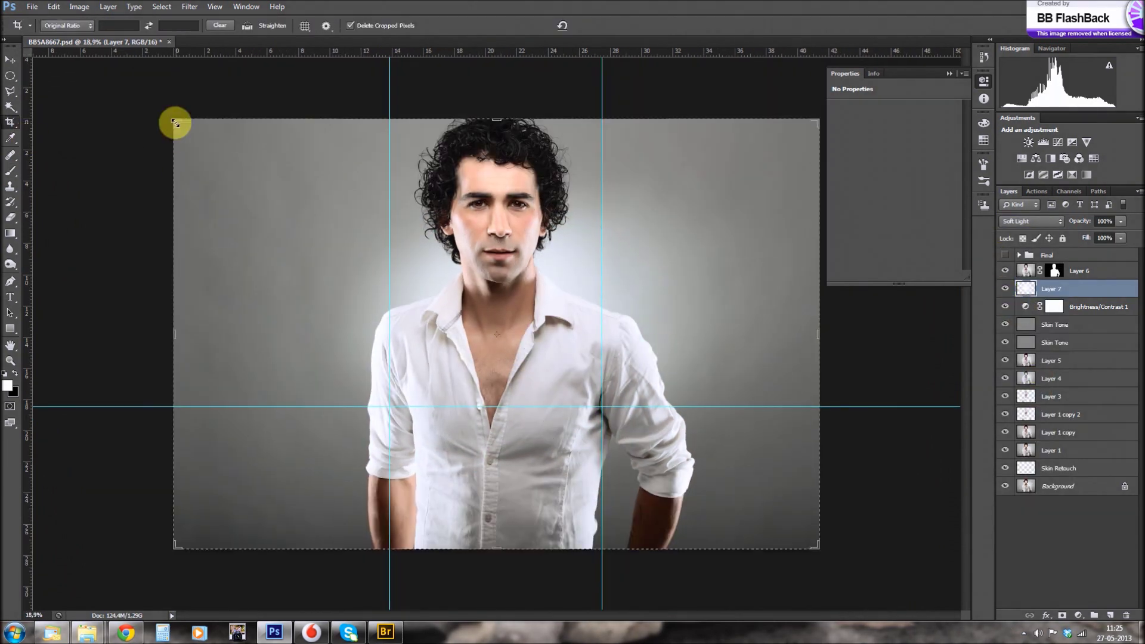
drag(523, 228, 524, 230)
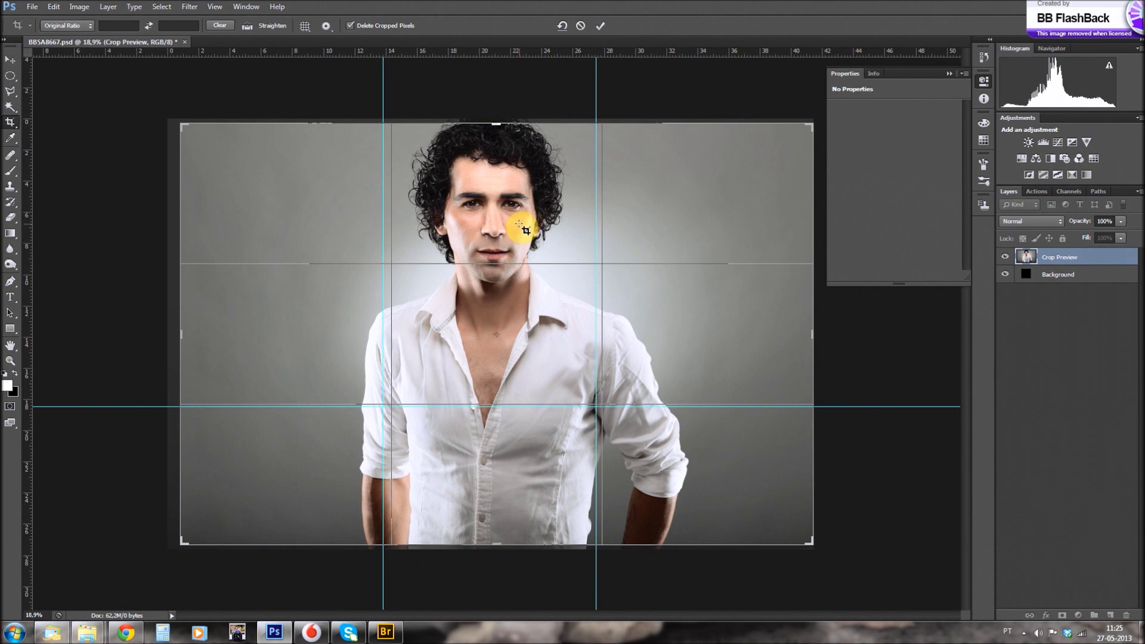
key(Return)
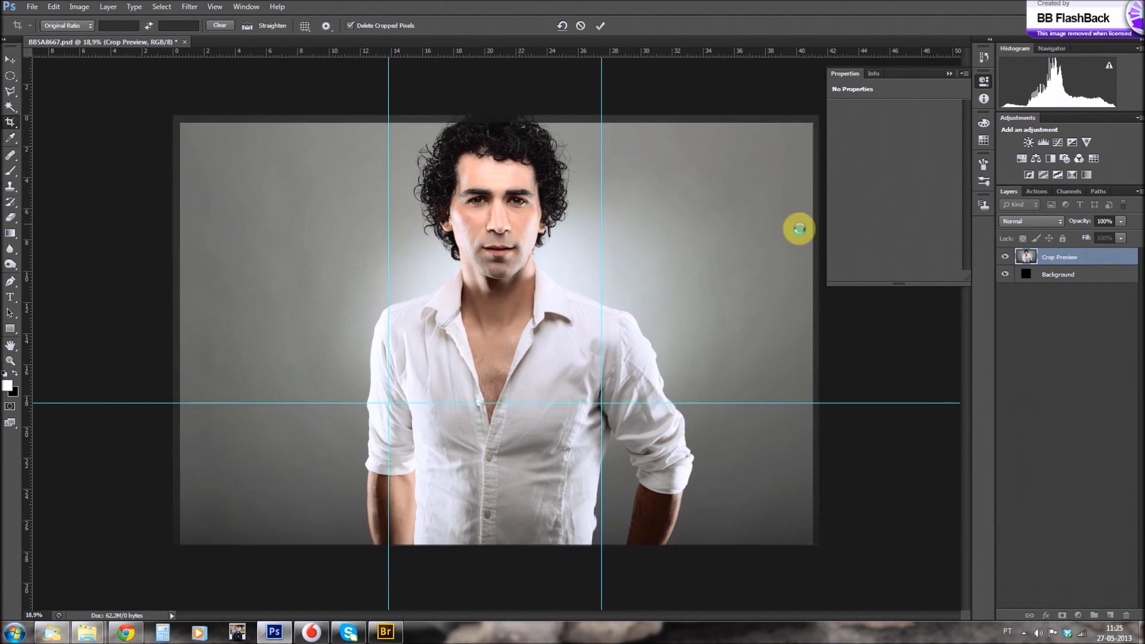
key(v)
drag(306, 457, 314, 458)
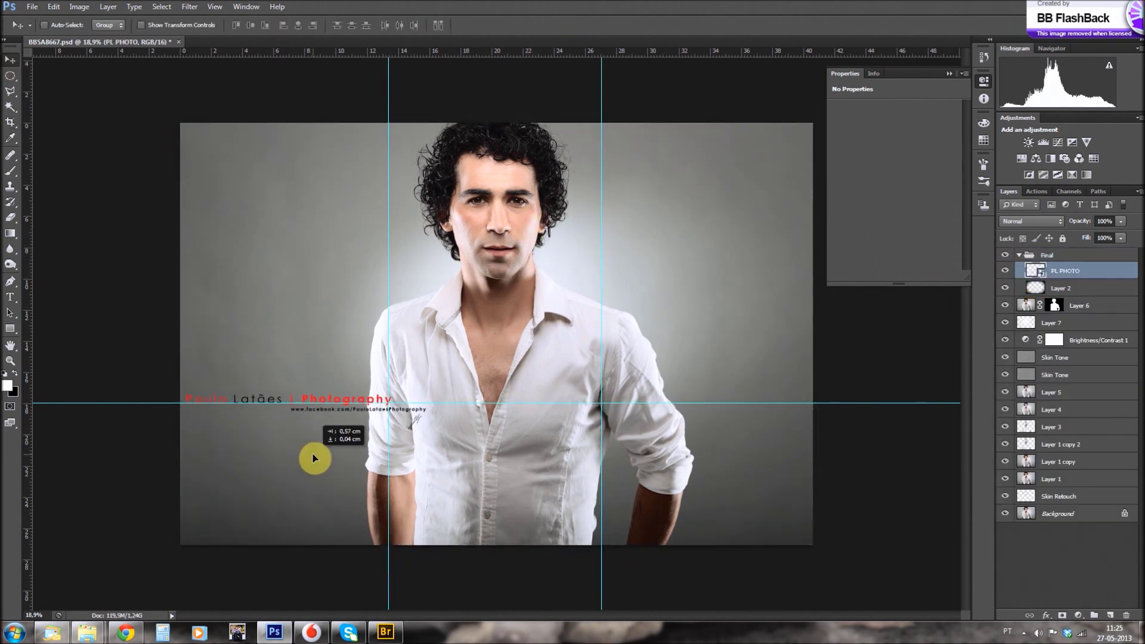
- Add a Vibrance layer at +42 and a hidden Black & White adjustment layer
click(1019, 255)
click(1024, 267)
click(1086, 142)
drag(894, 121, 918, 121)
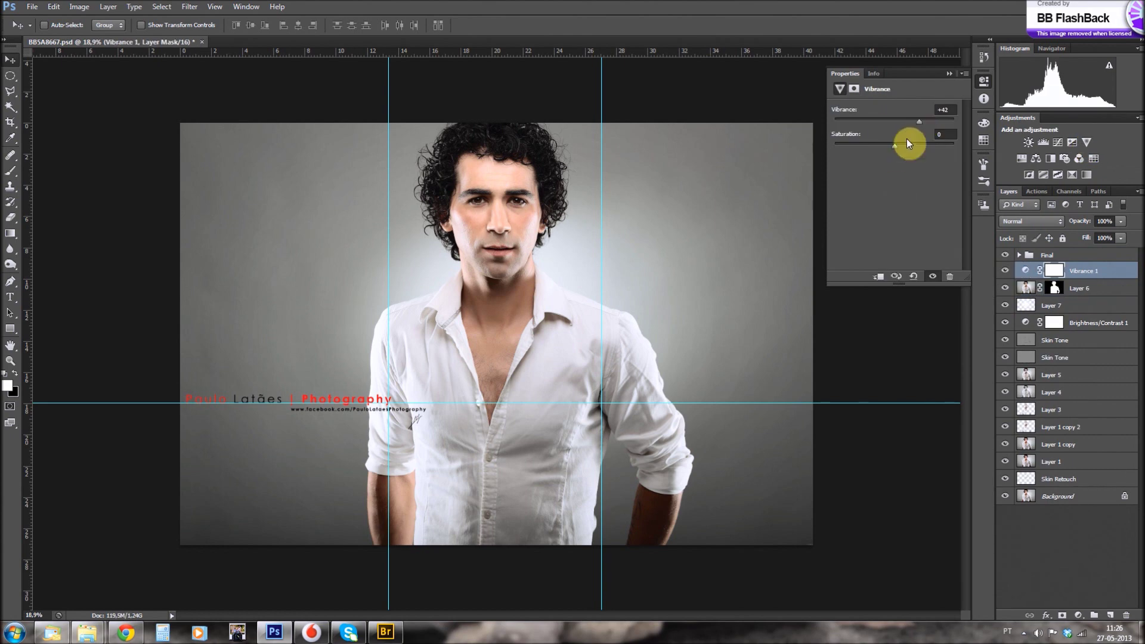
click(1050, 158)
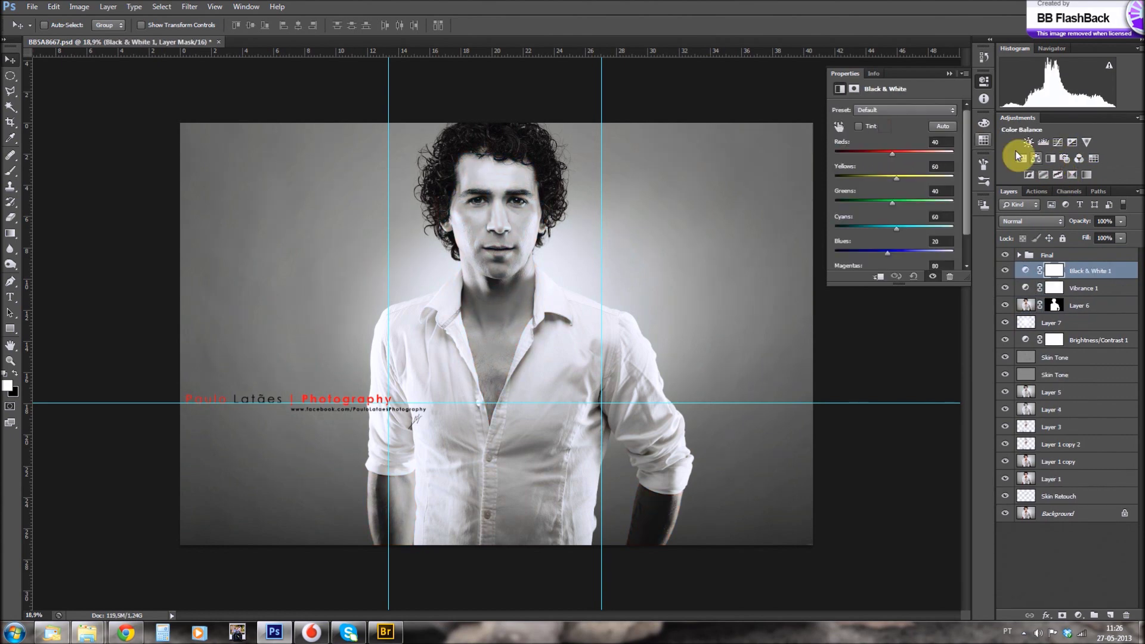
click(1005, 271)
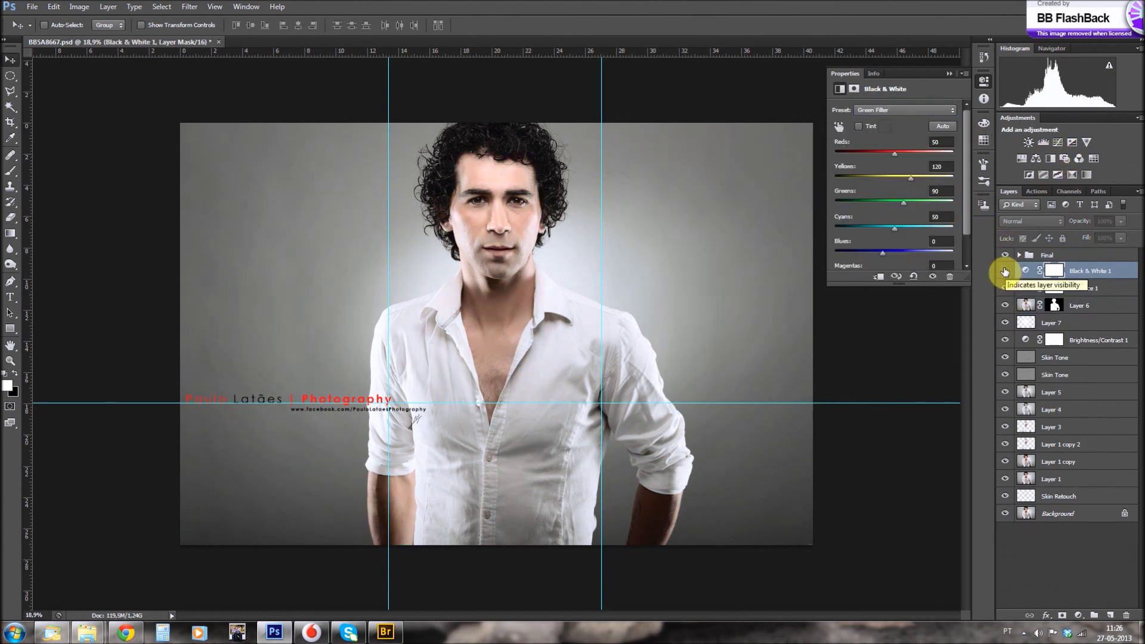
- Open the Save for Web dialog from the File menu and close it
click(32, 7)
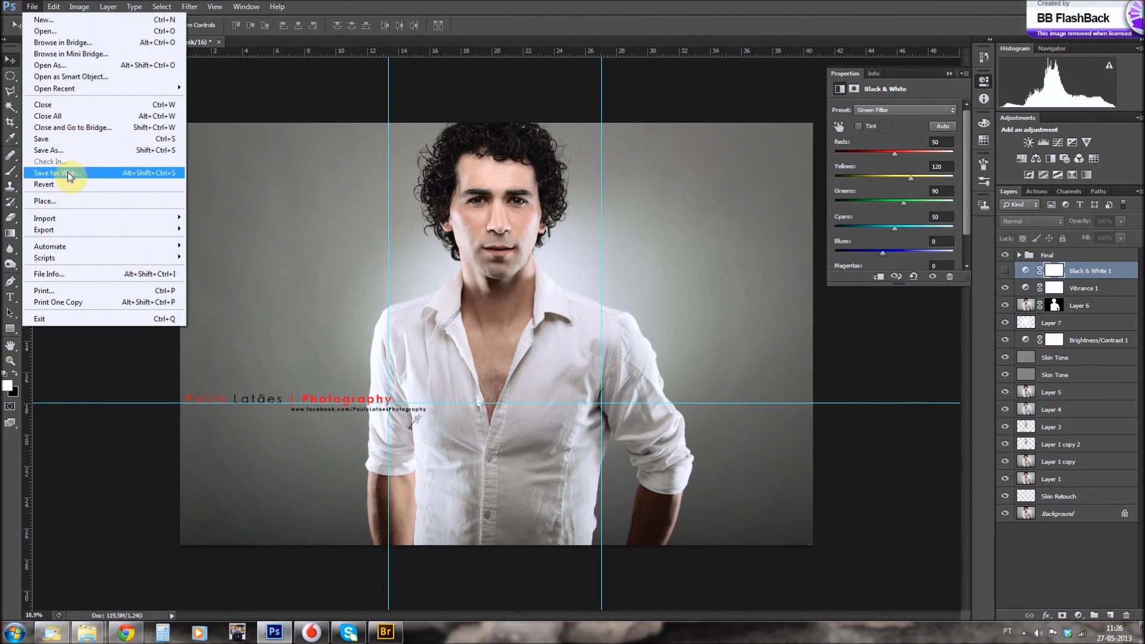
click(77, 173)
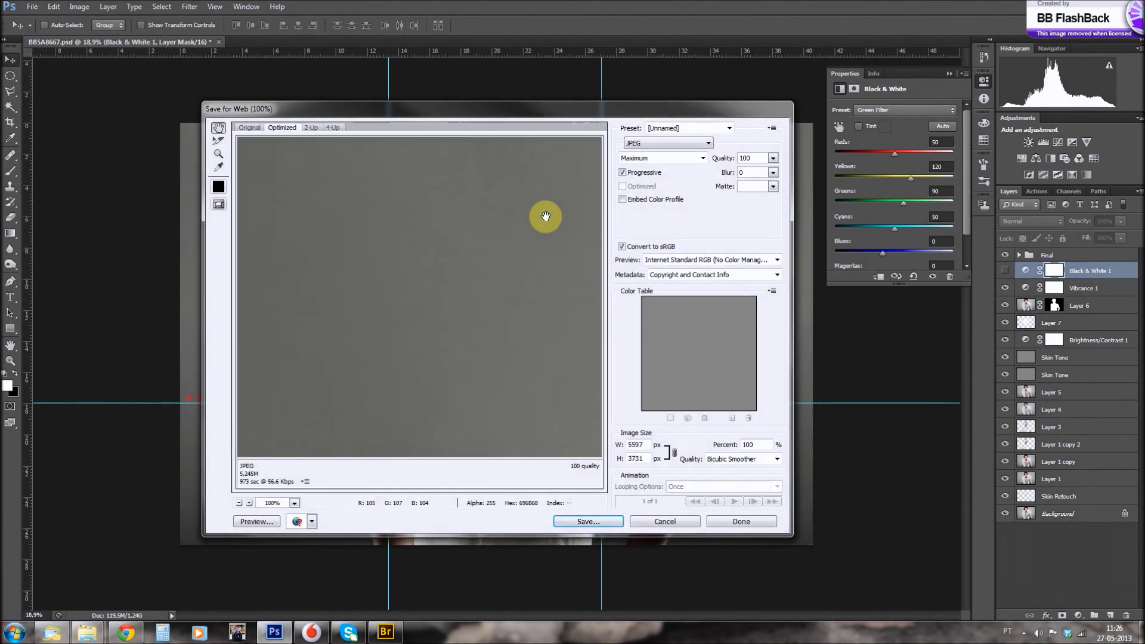
click(588, 520)
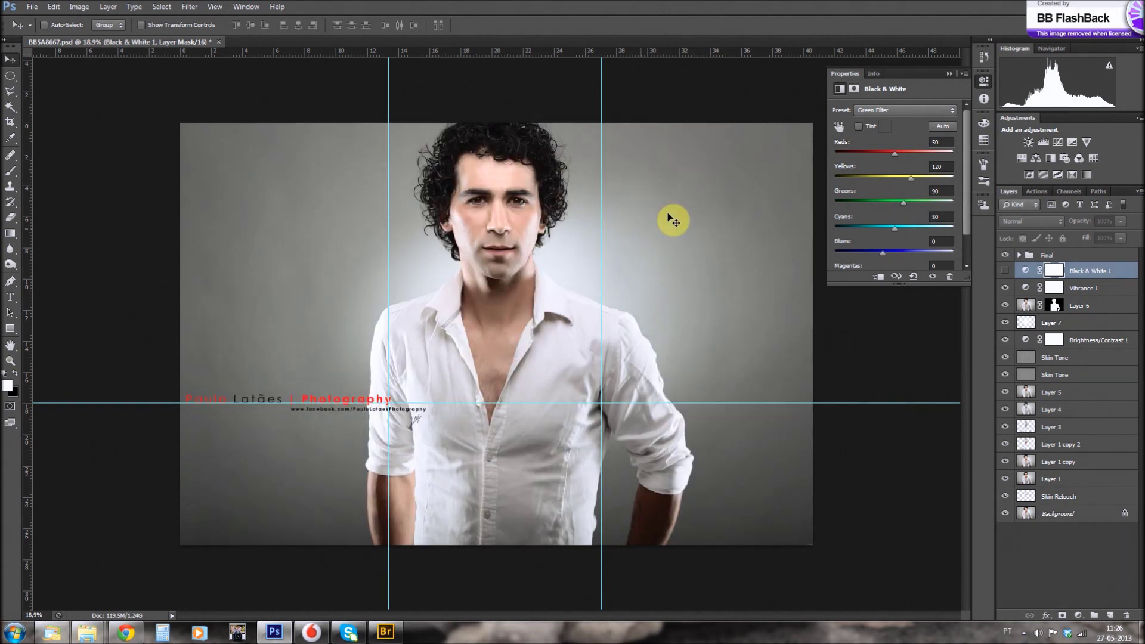
- Raise the Brightness/Contrast brightness, select Layer 7, and pick a near-white paint colour
click(1028, 340)
mouse_move(897, 140)
mouse_down()
mouse_move(940, 138)
mouse_move(920, 144)
mouse_up()
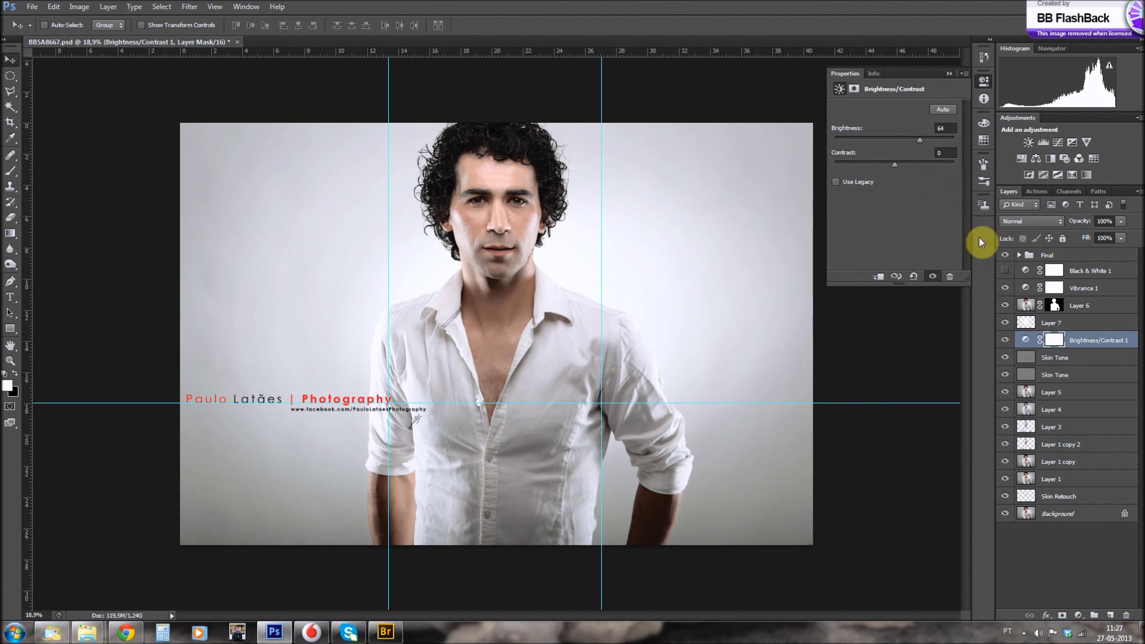
click(1019, 254)
click(1004, 287)
click(1004, 287)
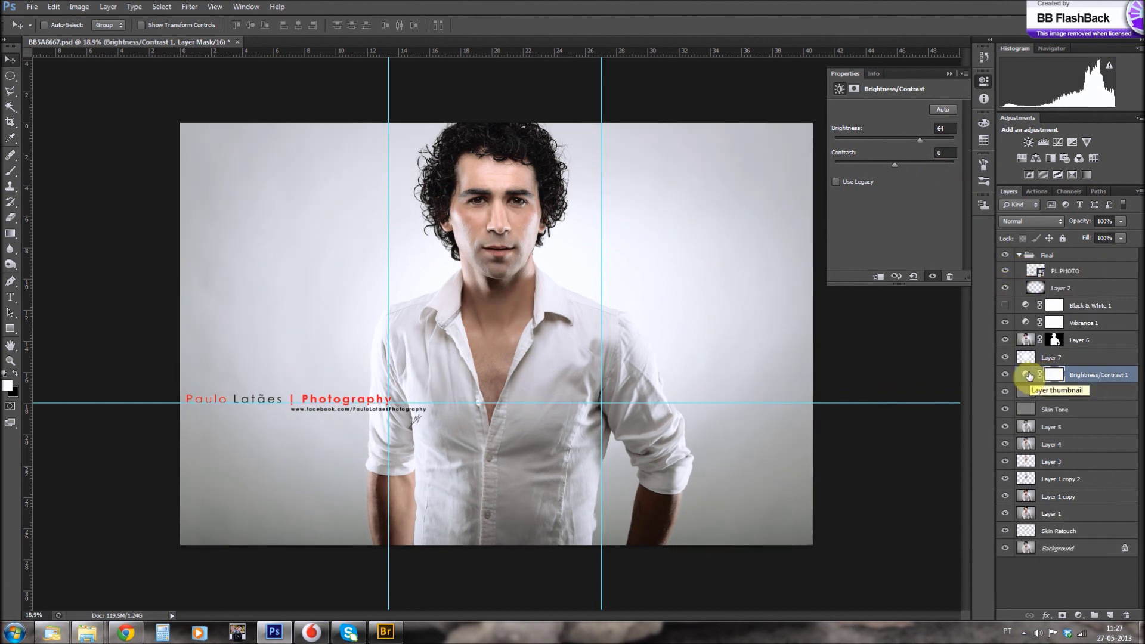
click(1024, 357)
click(9, 174)
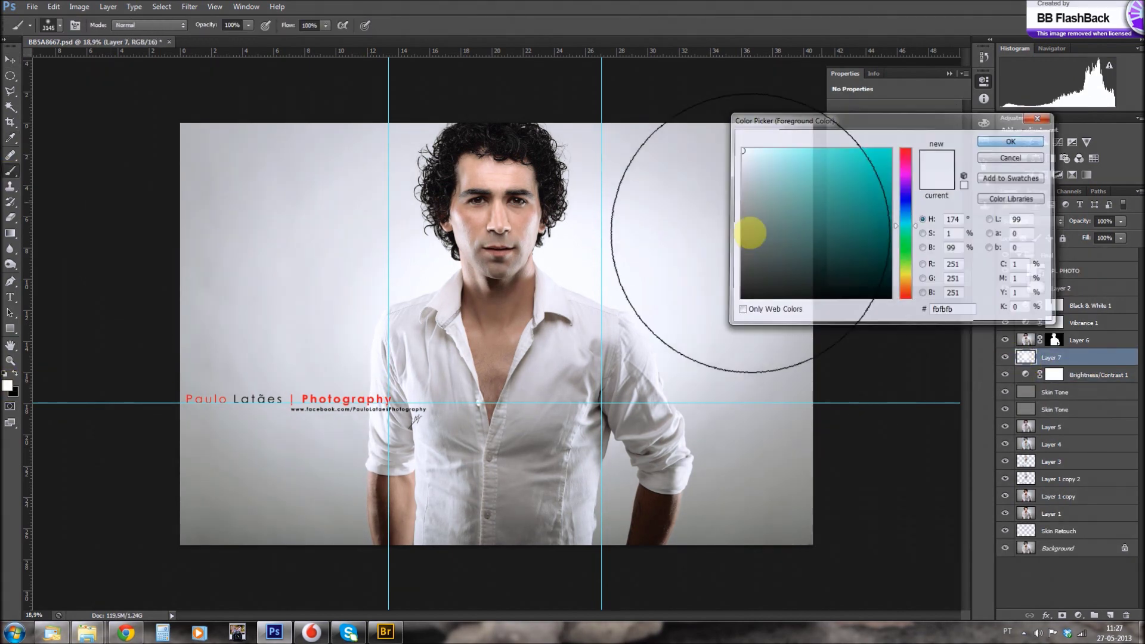
scroll(384, 504, up, 6)
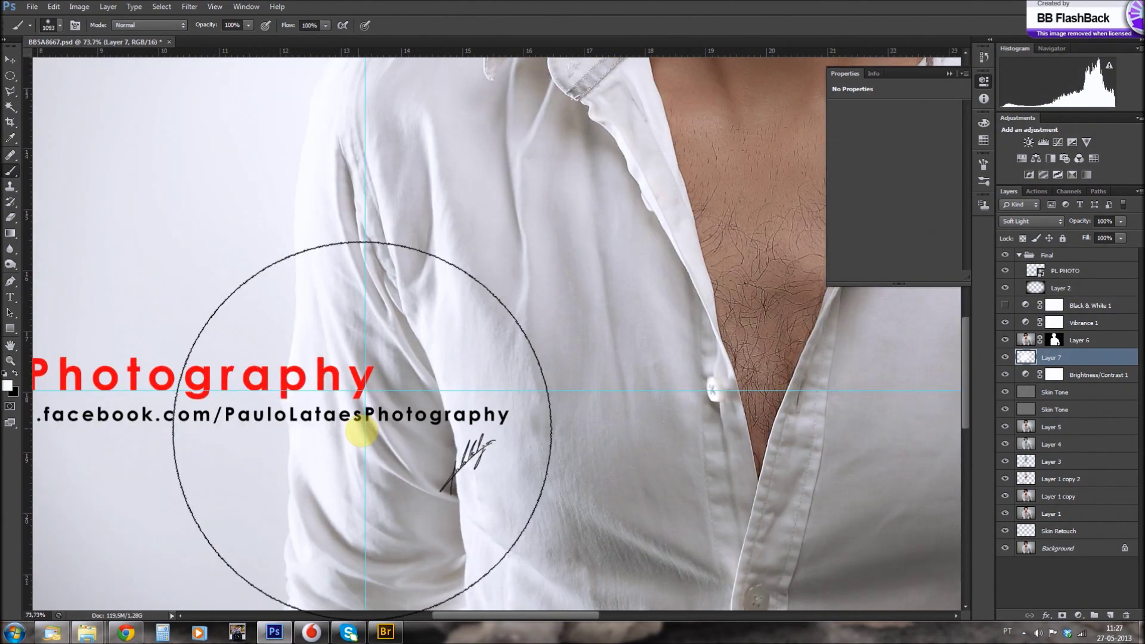
- Paint soft white over the right backdrop on new Layer 8 and set brightness to 150
click(1110, 614)
drag(206, 296, 314, 314)
scroll(314, 314, down, 3)
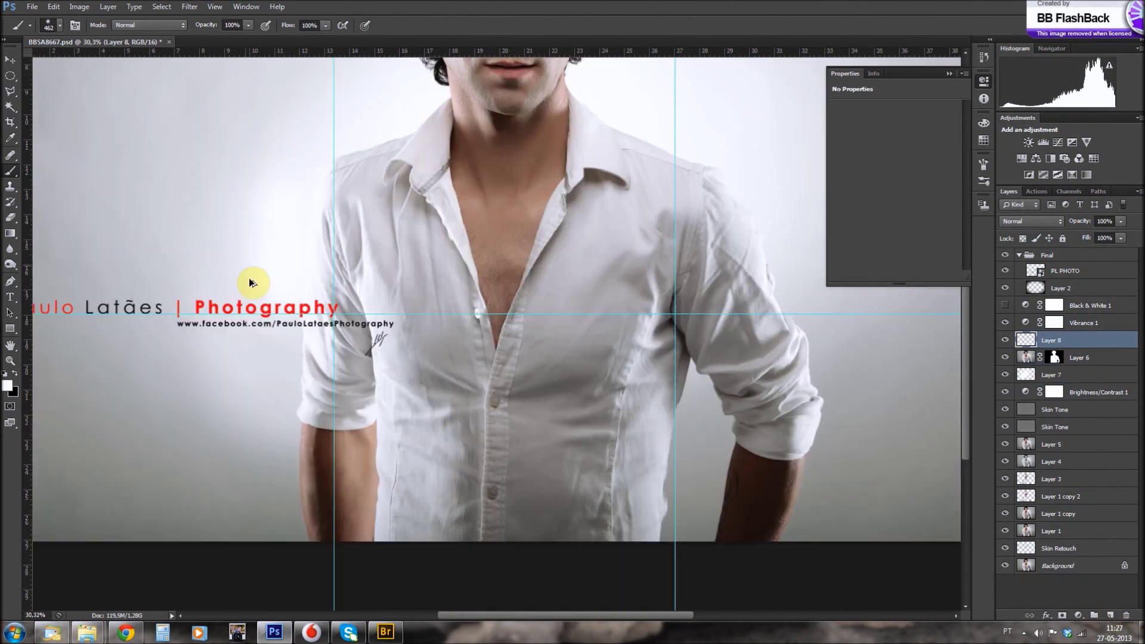
mouse_move(238, 257)
mouse_down()
mouse_move(285, 327)
mouse_move(301, 145)
mouse_up()
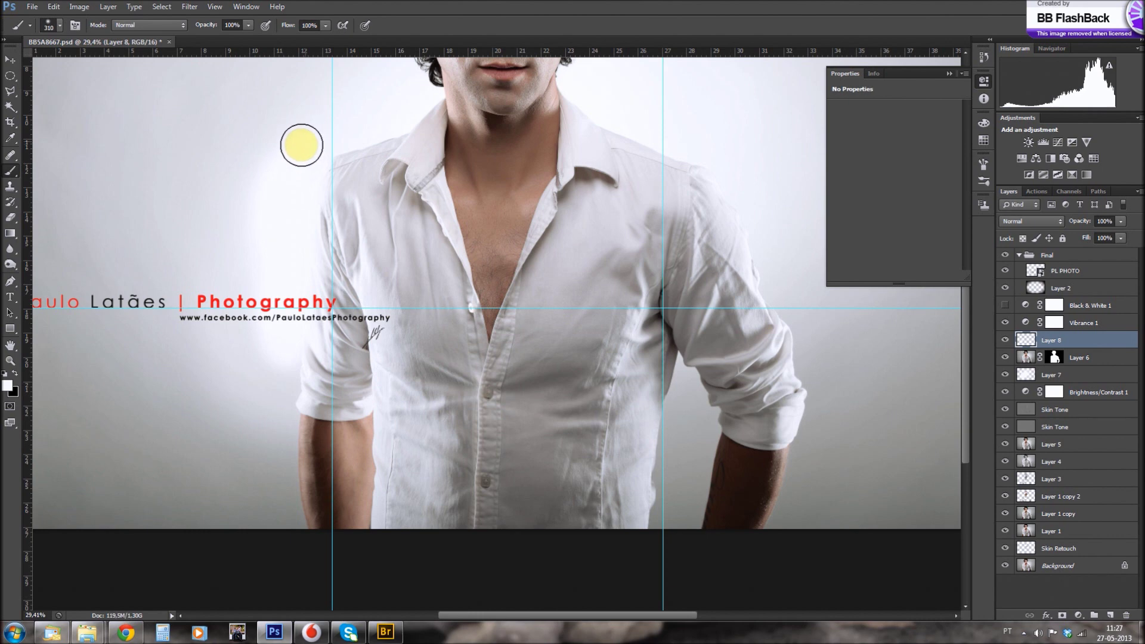
drag(752, 184, 815, 416)
click(1054, 392)
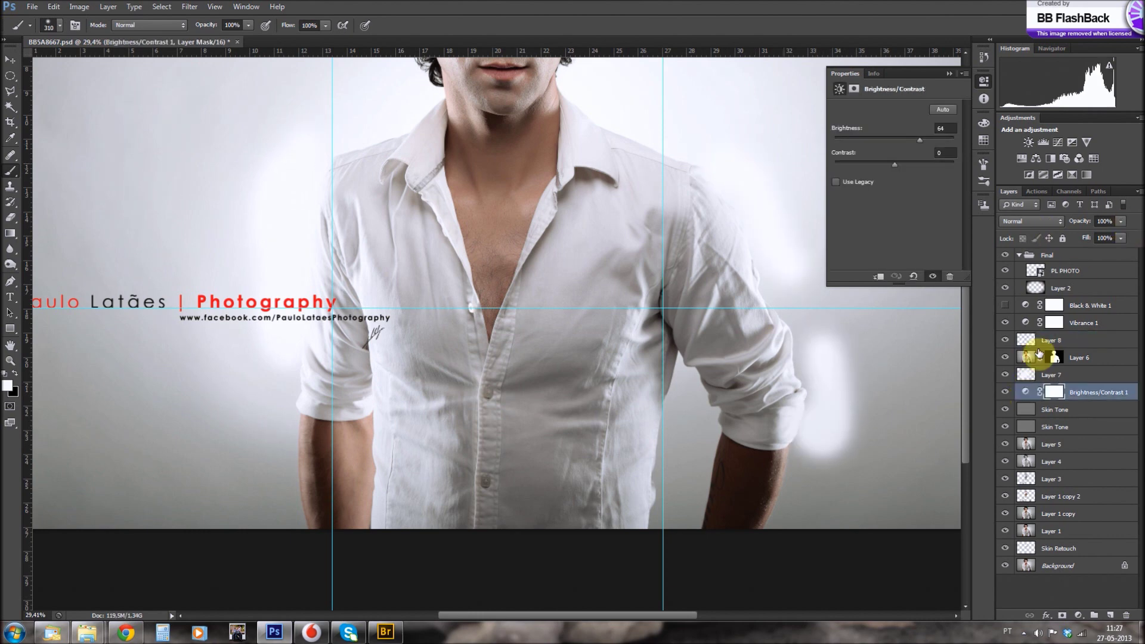
drag(920, 140, 969, 137)
key(ctrl+0)
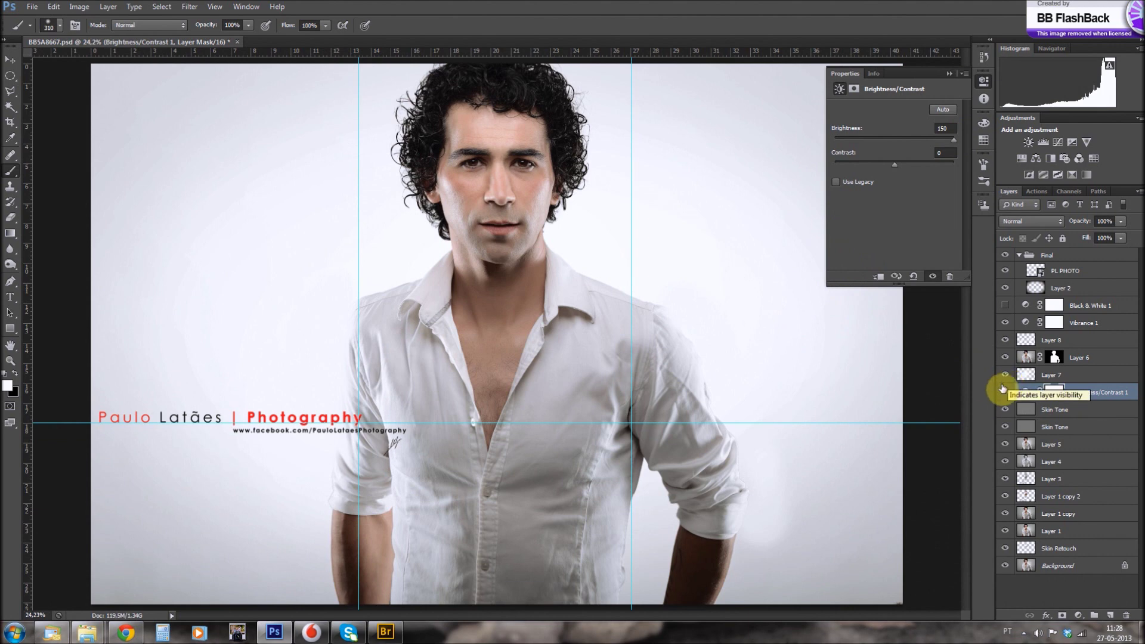
- Lower the opacity of Layer 8
click(1013, 340)
click(1120, 221)
drag(1099, 239, 1098, 241)
- Revert the document via History to the Modify Black & White Layer state
click(983, 57)
scroll(966, 141, up, 2)
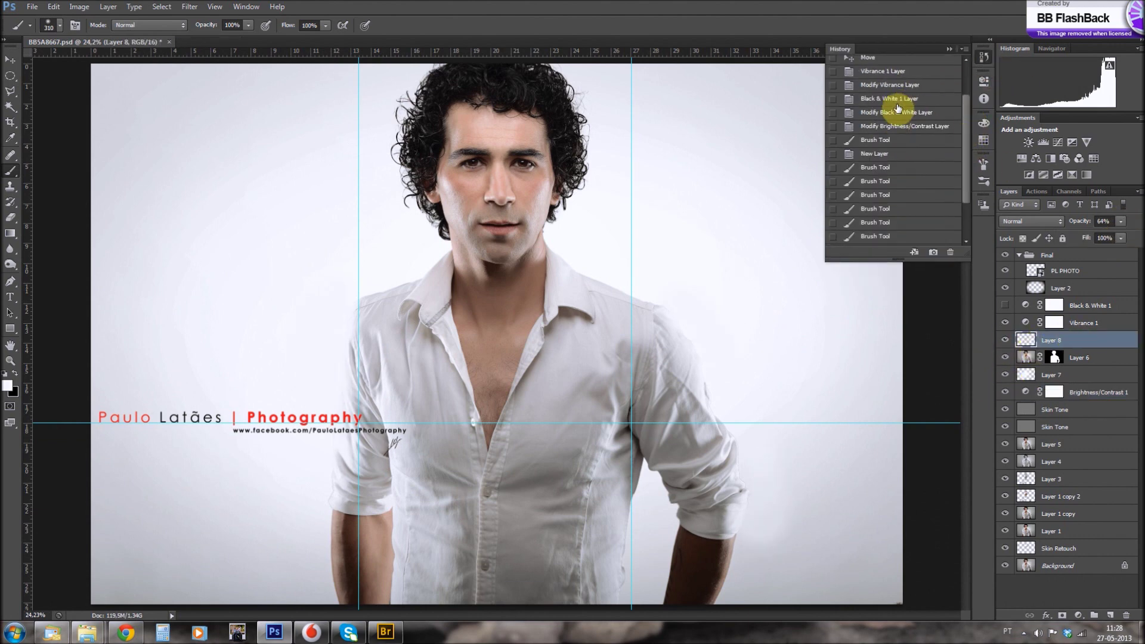
click(898, 110)
scroll(966, 149, down, 5)
click(889, 241)
scroll(963, 178, up, 5)
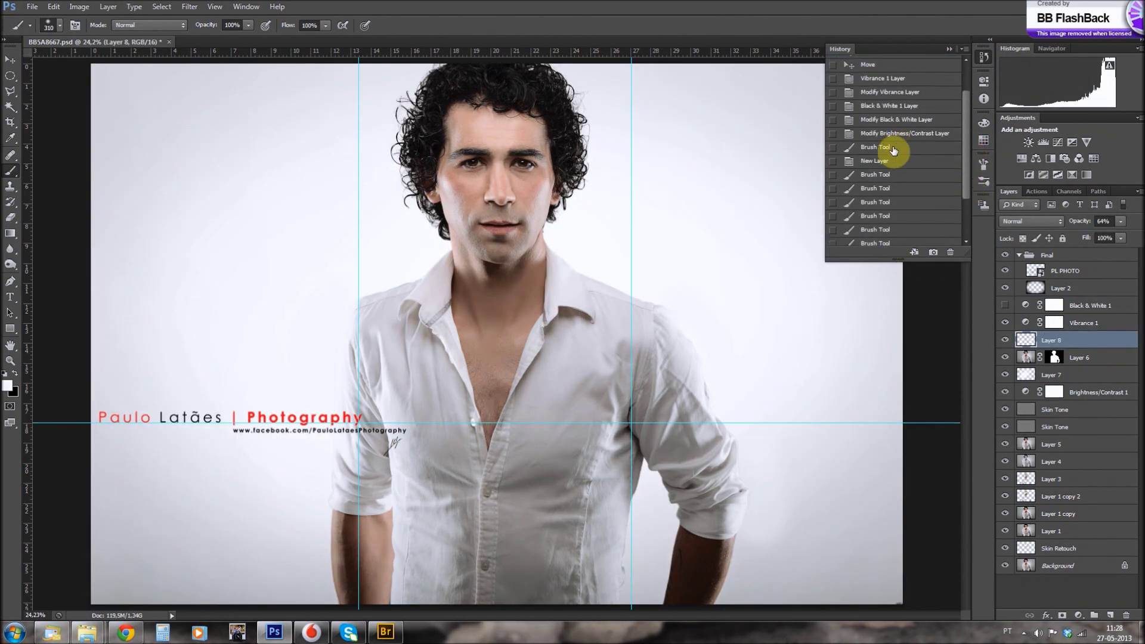
click(892, 148)
scroll(899, 119, up, 2)
click(900, 144)
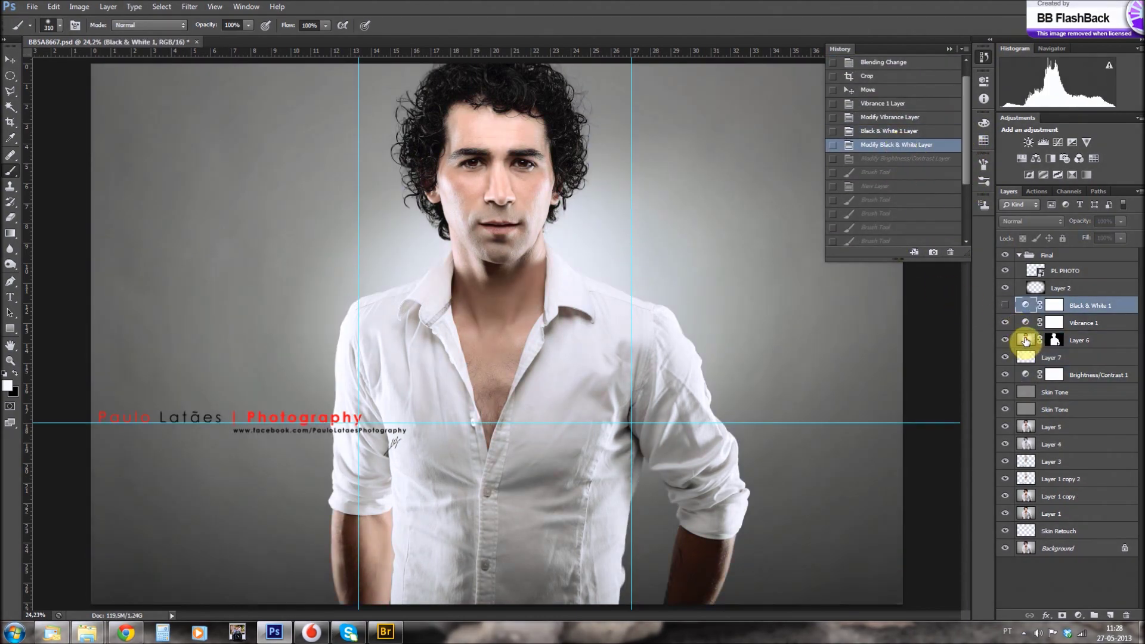
- Add a Levels adjustment layer with Auto correction above Black & White 1
click(1025, 340)
click(1042, 142)
alt+click(937, 132)
click(881, 158)
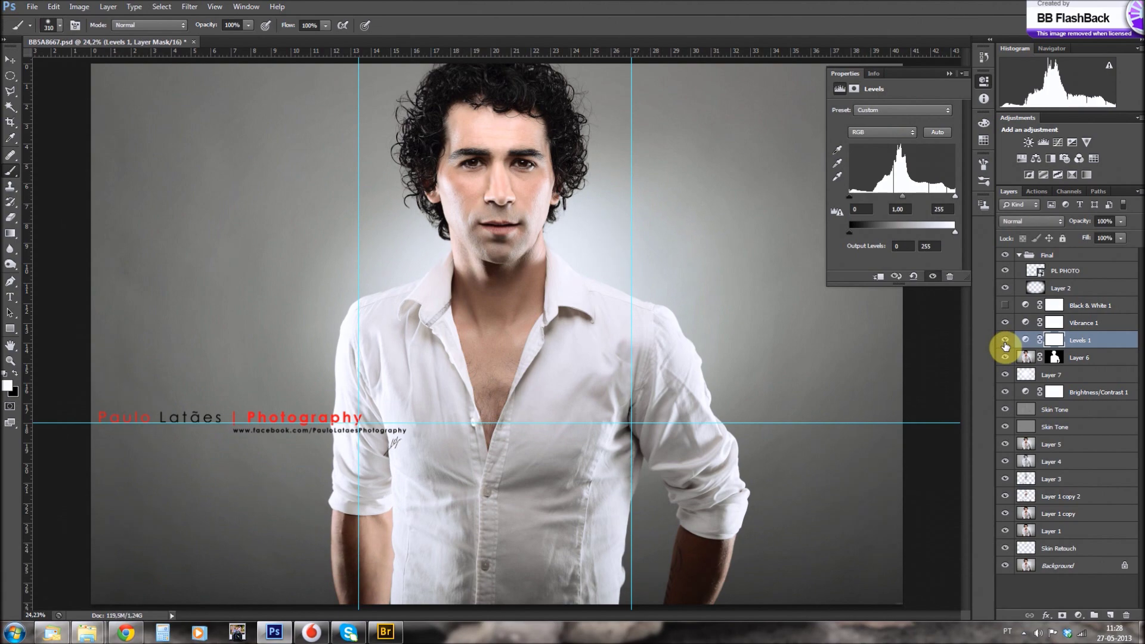
key(ctrl+bracketright)
key(ctrl+bracketright)
click(735, 145)
click(876, 135)
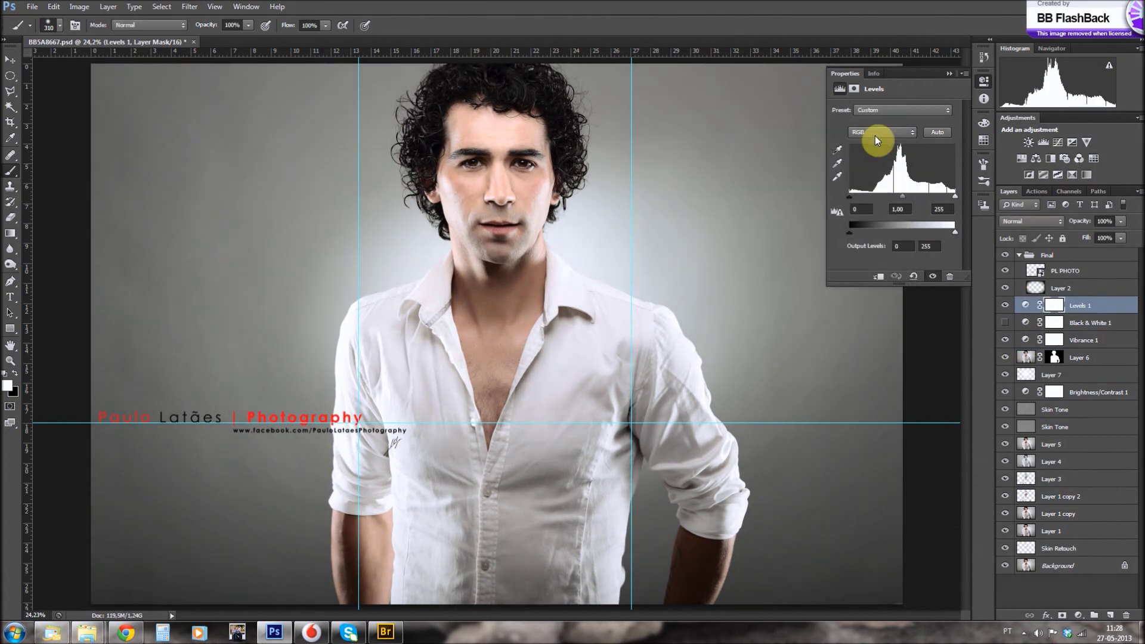
- Save the document with Save As, replacing the existing file, and check it in Bridge
click(28, 8)
click(60, 146)
key(Return)
click(525, 236)
click(387, 633)
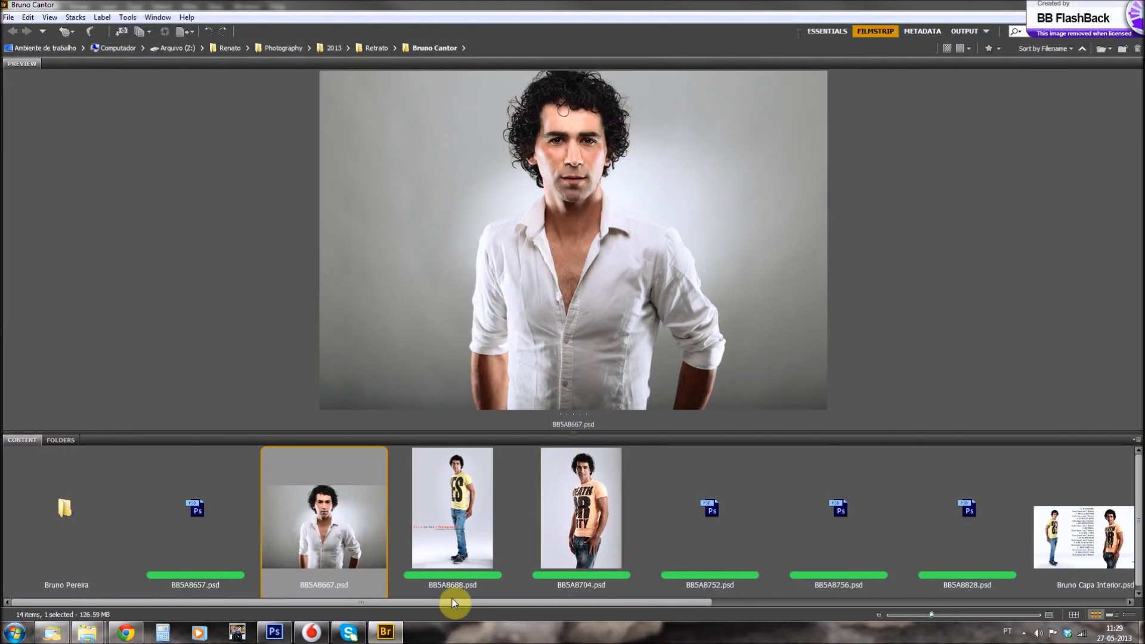
key(alt+Tab)
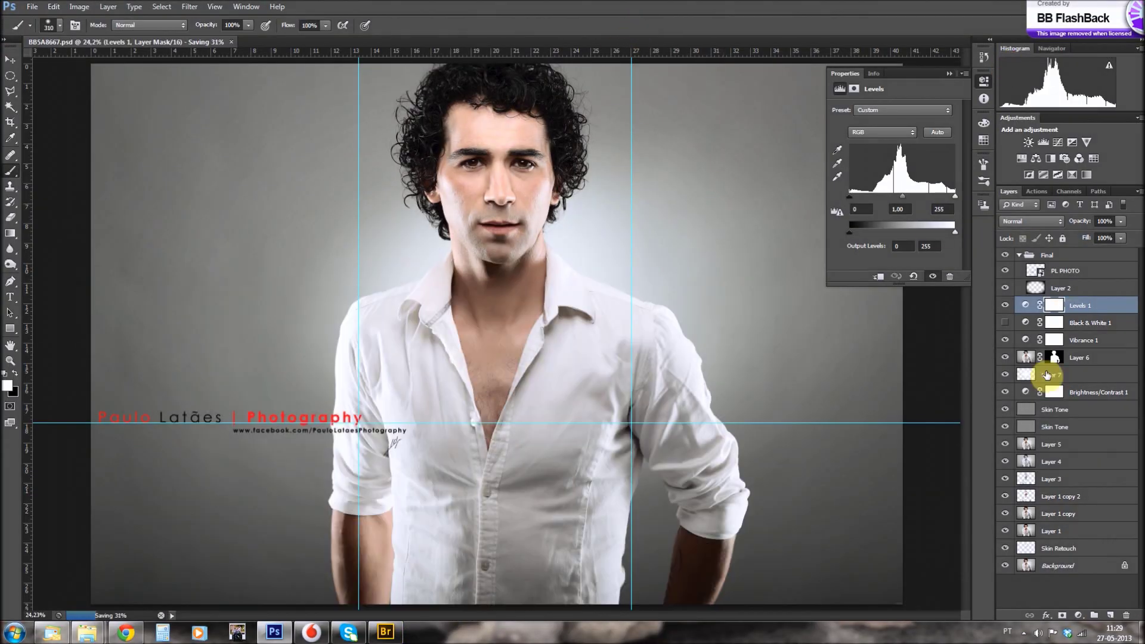
- Select the Brightness/Contrast 1 adjustment layer
click(1061, 392)
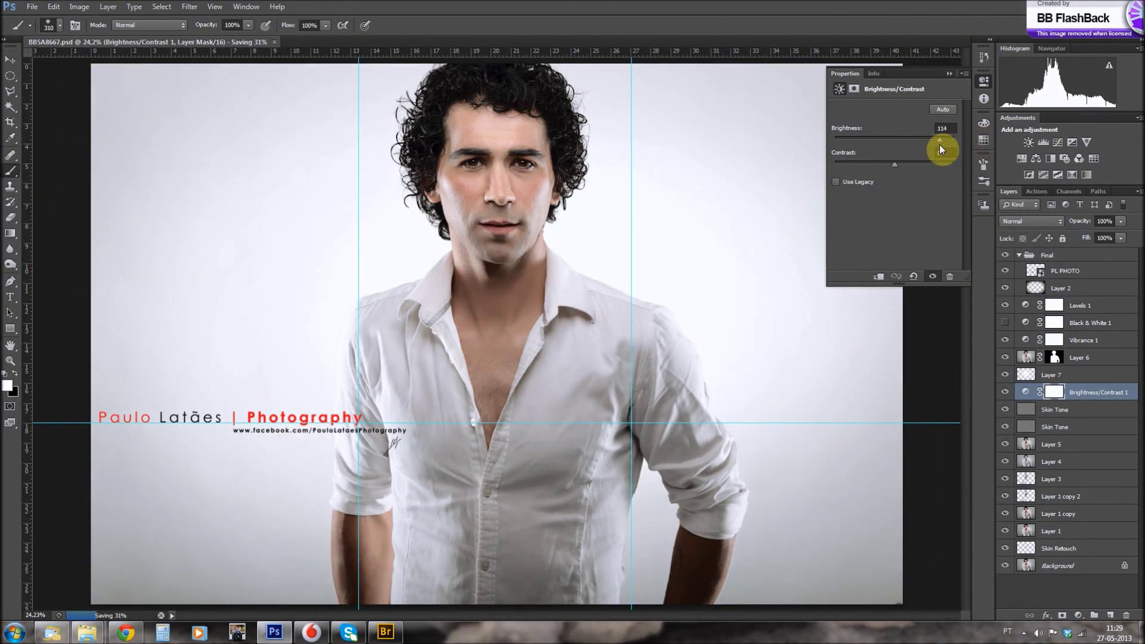